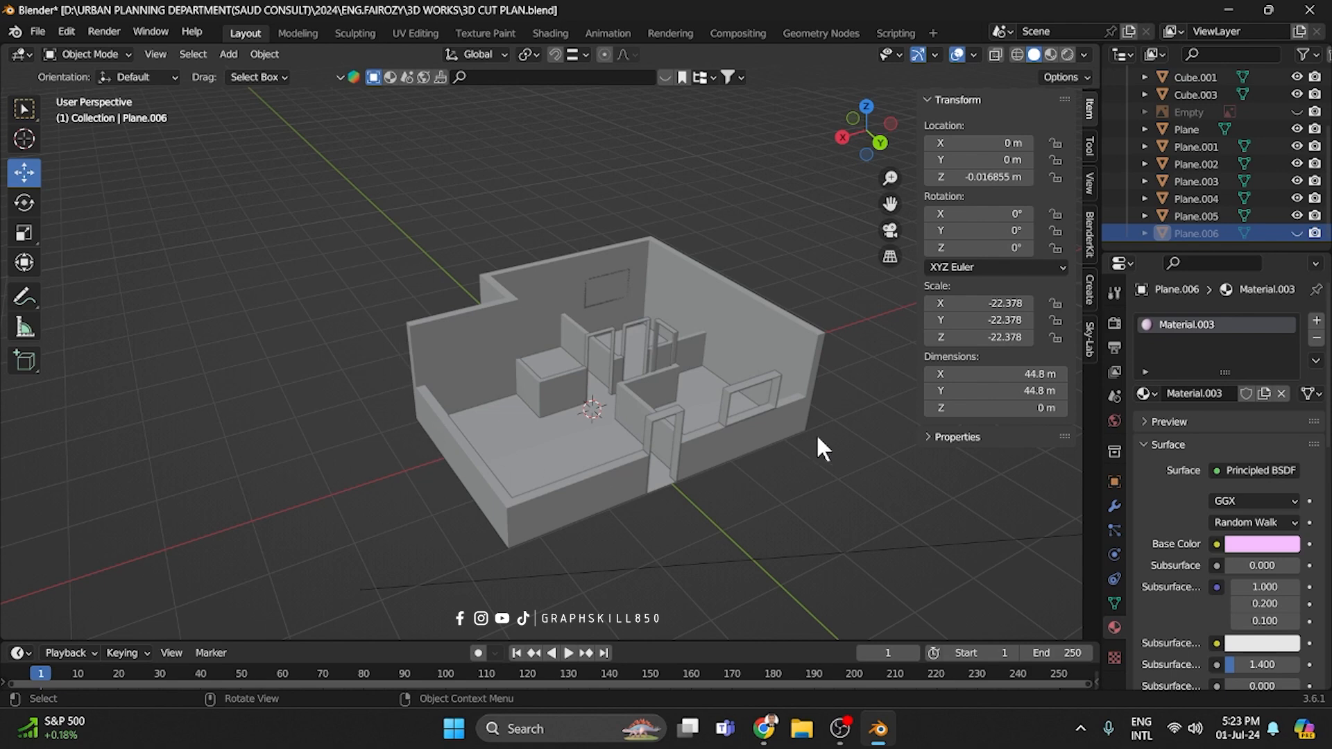
# Display the apartment model in material preview shading and examine its rooms and wood floor from several angles.
pyautogui.click(1050, 54)
pyautogui.moveTo(428, 371); pyautogui.dragTo(551, 480, button='middle')
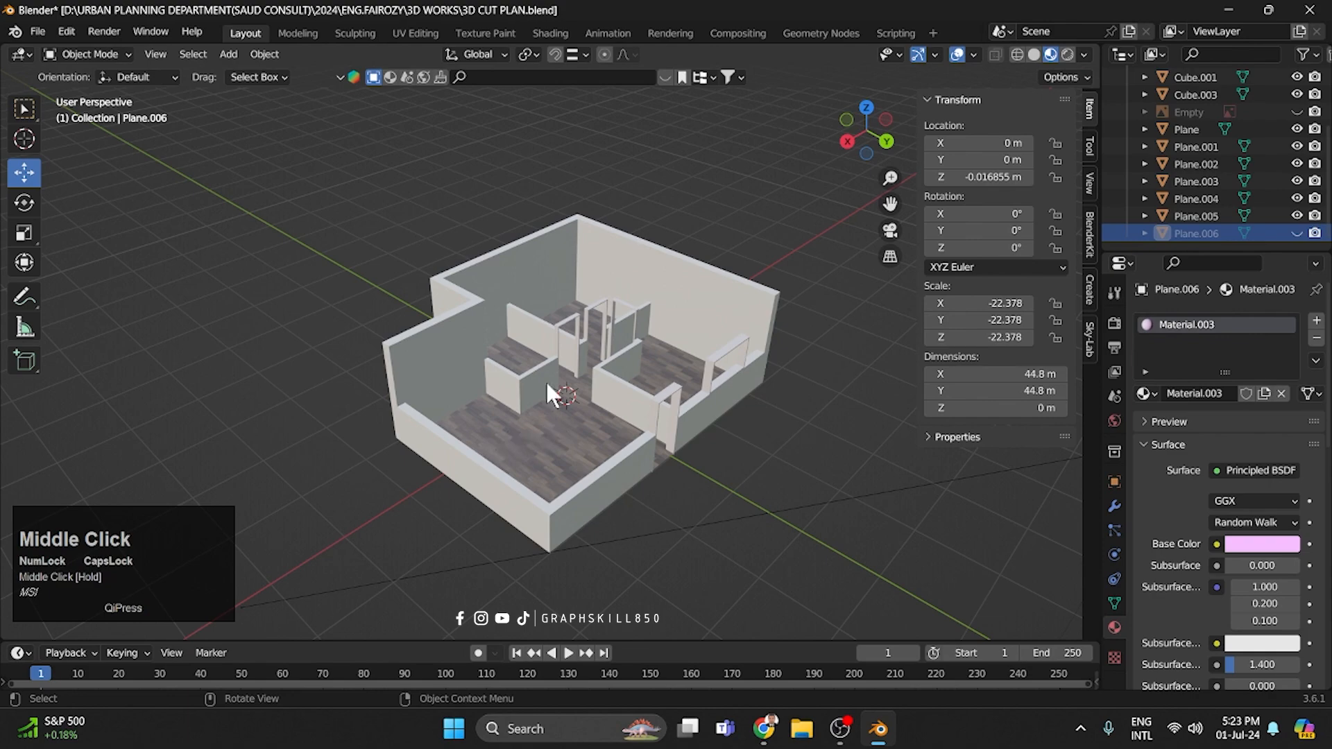
pyautogui.scroll(-2, 590, 439)
pyautogui.moveTo(581, 448); pyautogui.dragTo(551, 513, button='middle')
pyautogui.scroll(2, 589, 413)
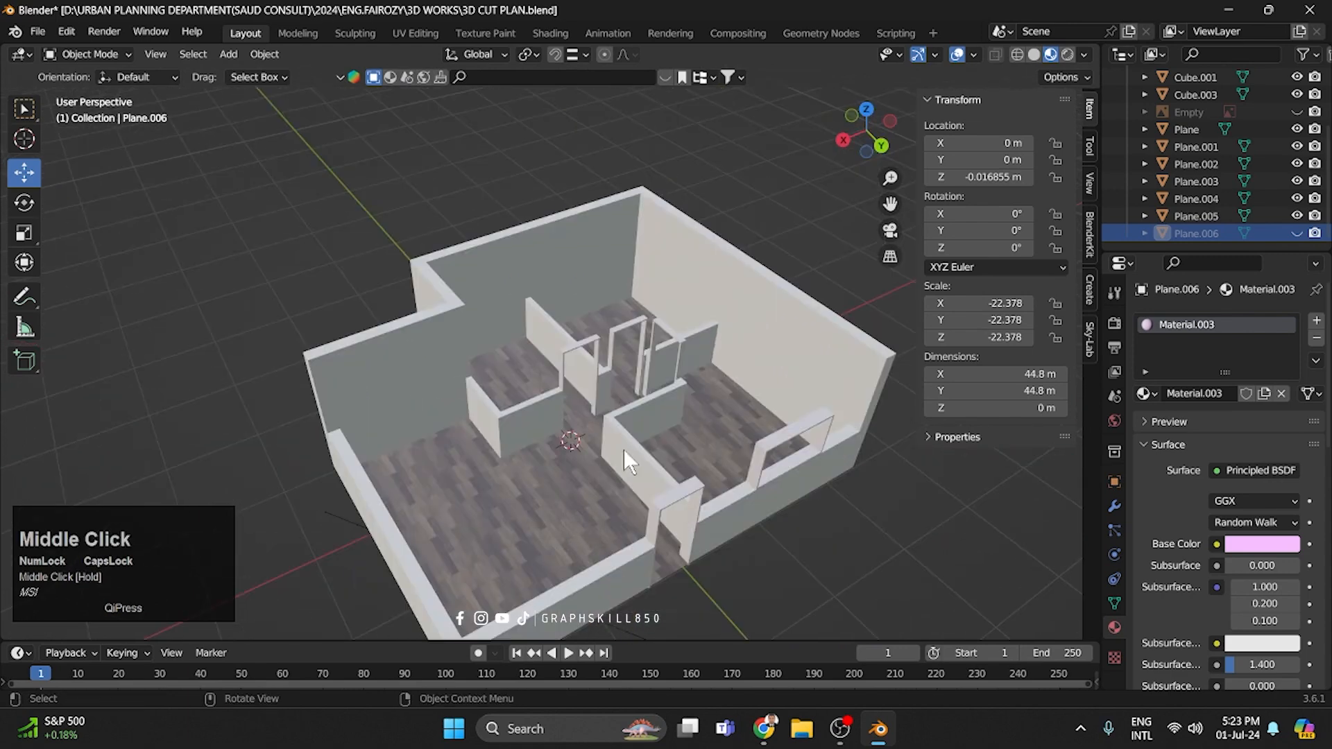
pyautogui.moveTo(493, 448); pyautogui.dragTo(466, 449, button='middle')
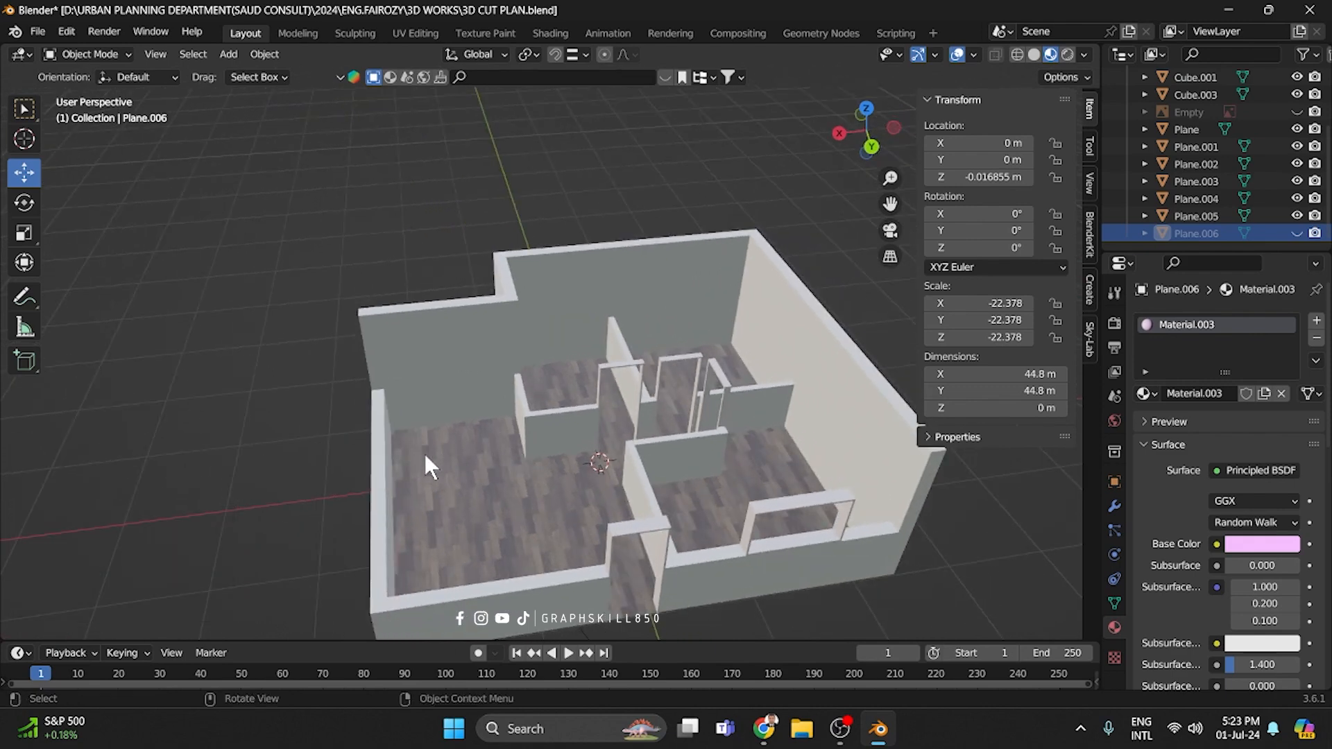
pyautogui.moveTo(443, 480); pyautogui.dragTo(628, 257, button='middle')
# Add a 2 m plane mesh at the 3D cursor, viewing the floor plan from above in wireframe.
pyautogui.press('KP_7')
pyautogui.click(1017, 54)
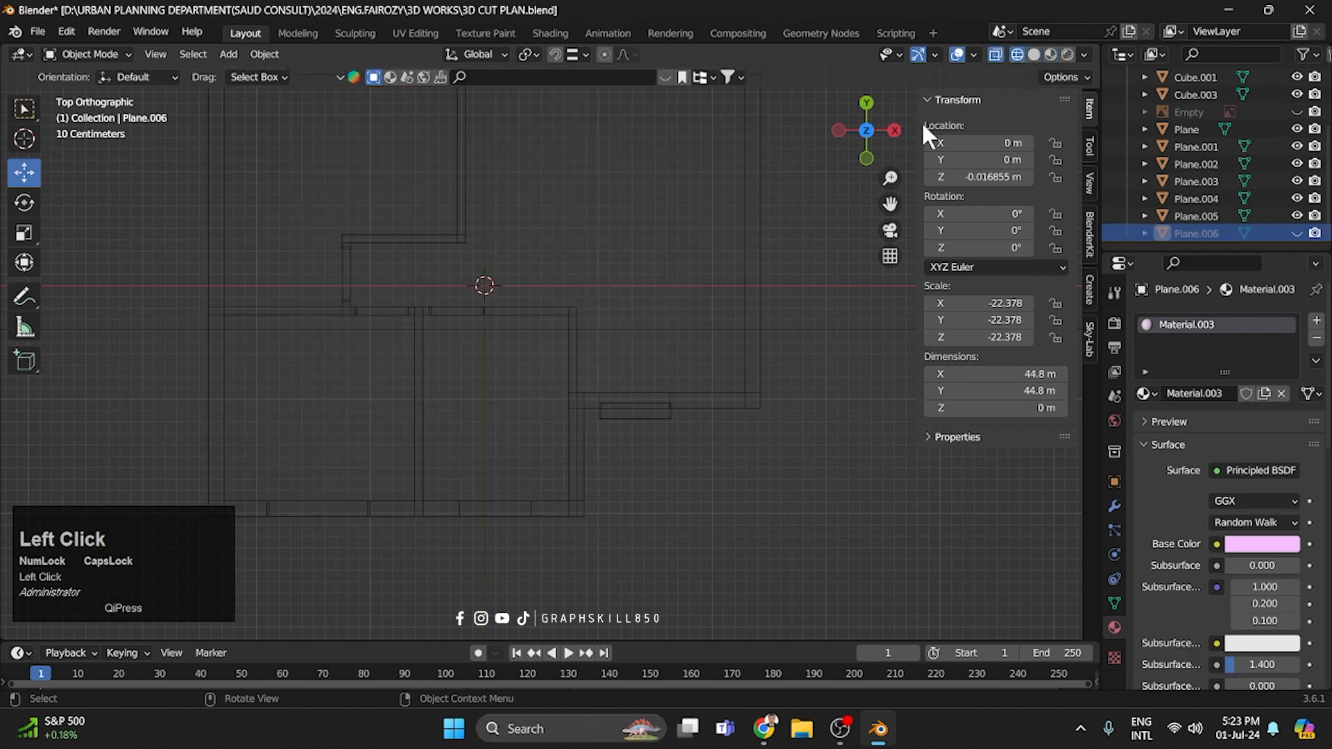
pyautogui.scroll(3, 559, 402)
pyautogui.keyDown('shift'); pyautogui.moveTo(559, 402); pyautogui.dragTo(687, 360, button='middle'); pyautogui.keyUp('shift')
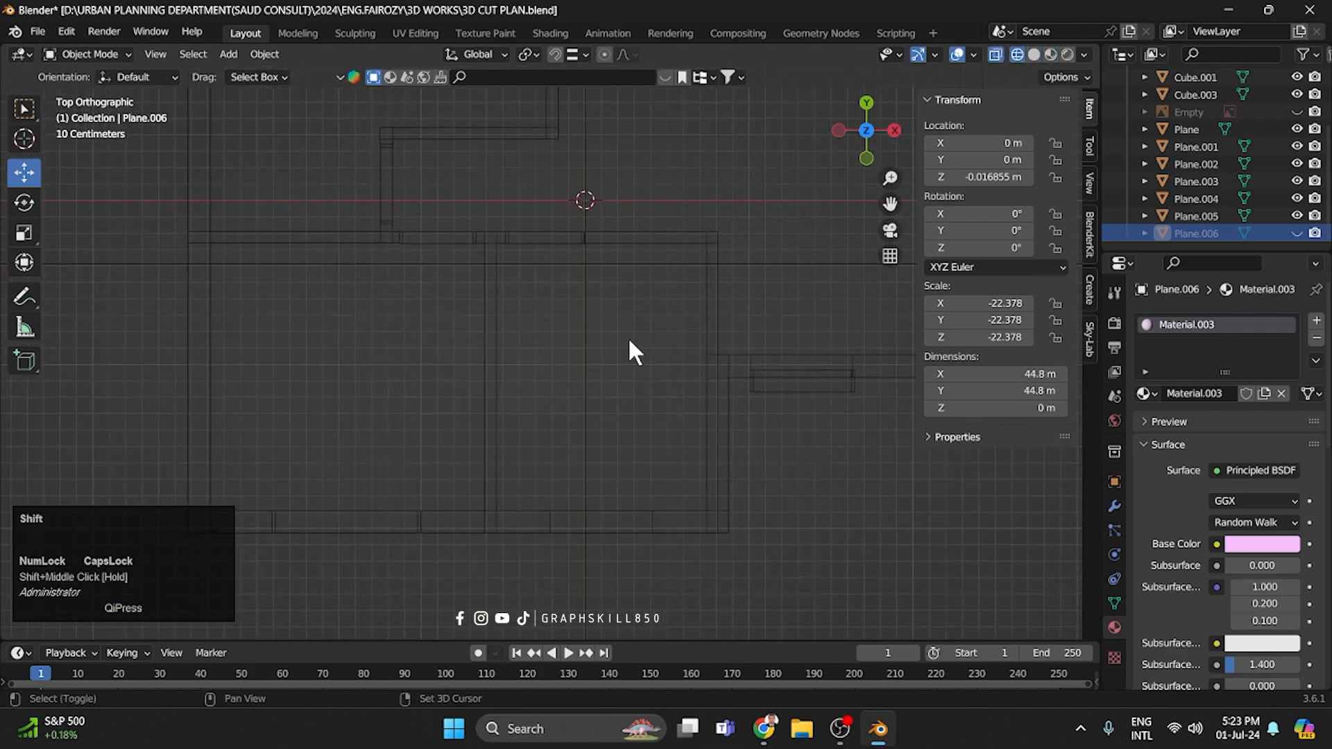
pyautogui.hotkey('shift', 'a')
pyautogui.moveTo(568, 343)
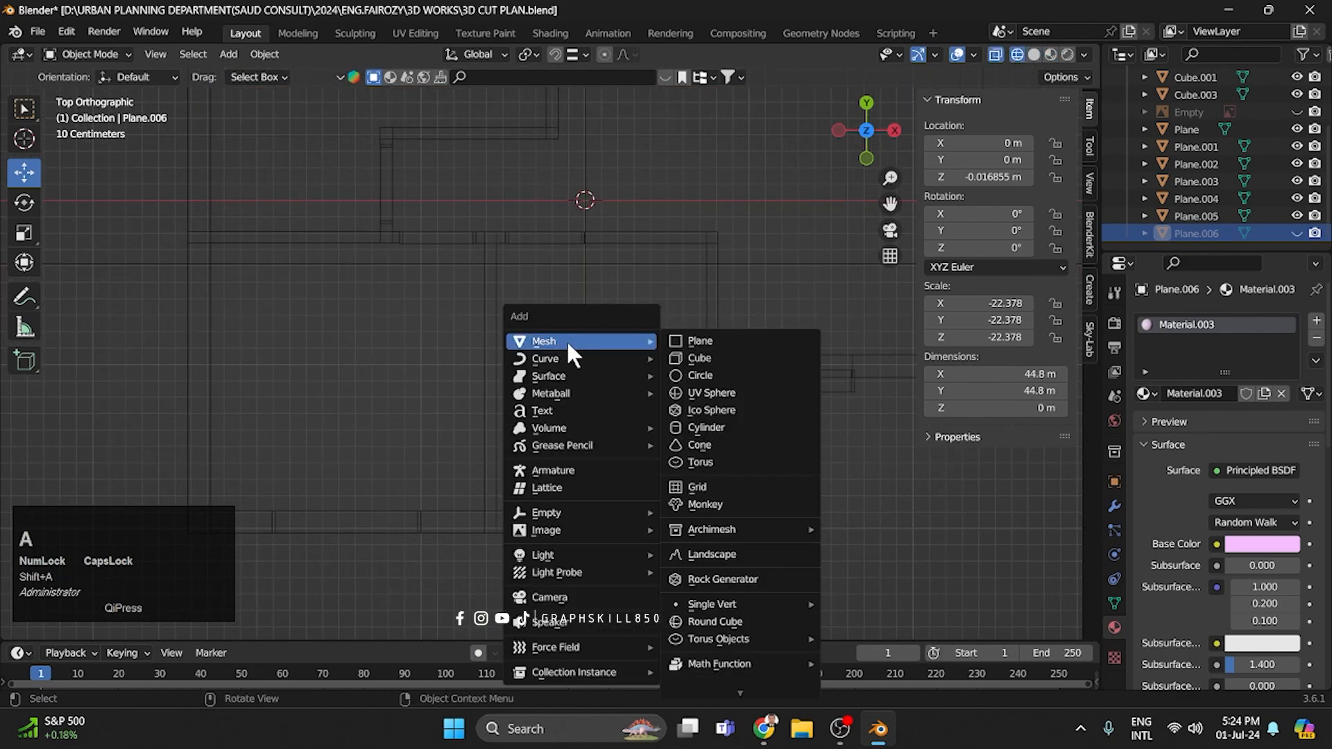
pyautogui.click(705, 339)
pyautogui.scroll(-1, 586, 350)
pyautogui.scroll(2, 580, 281)
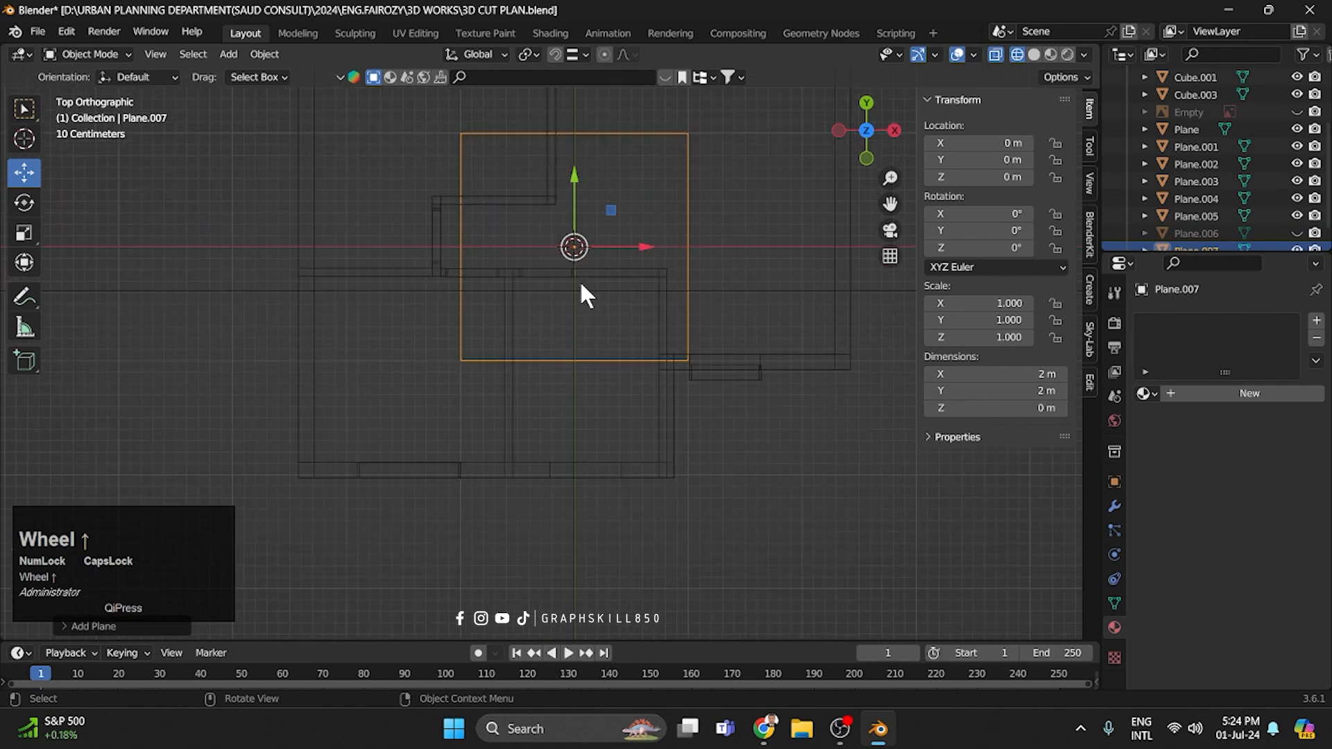
# Move the plane's upper edge down to the small middle room's upper wall and its lower edge to Y about -1.924 m.
pyautogui.press('Tab')
pyautogui.keyDown('shift'); pyautogui.moveTo(581, 280); pyautogui.dragTo(592, 332, button='middle'); pyautogui.keyUp('shift')
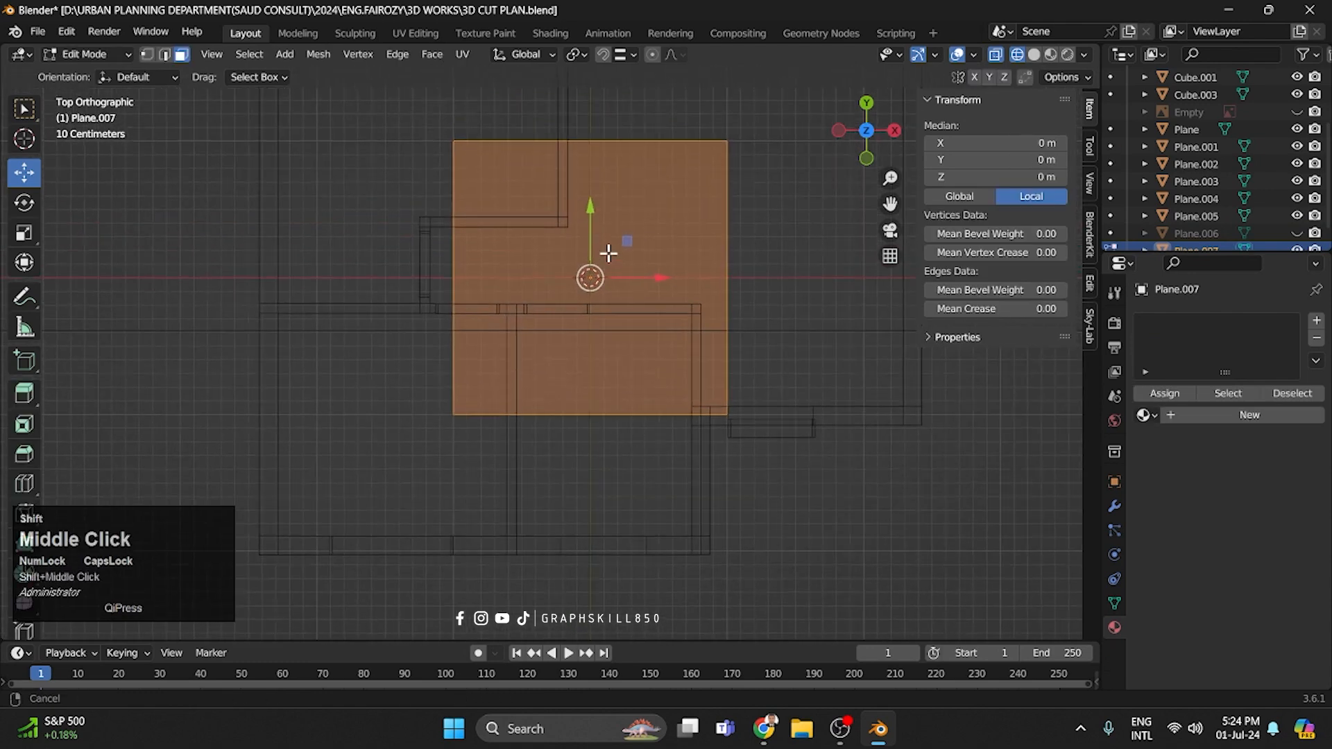
pyautogui.click(146, 55)
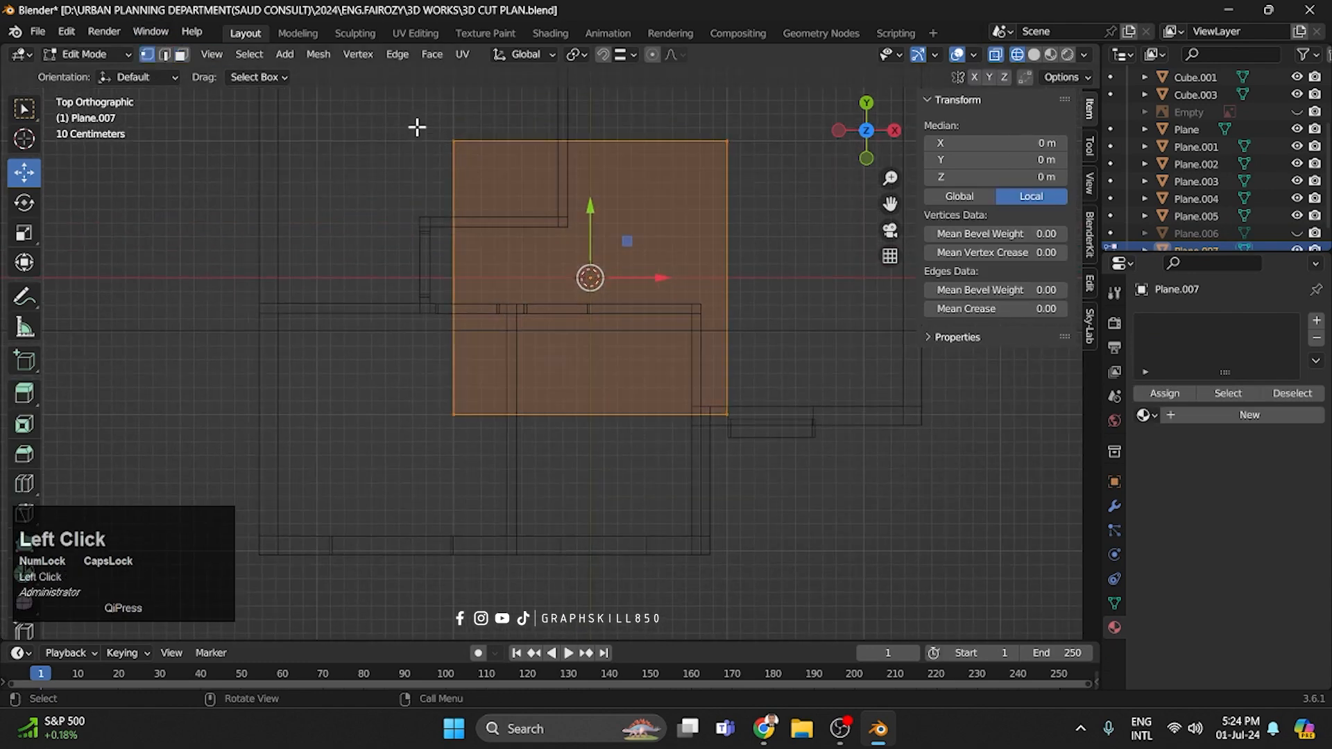
pyautogui.moveTo(417, 127); pyautogui.dragTo(808, 223)
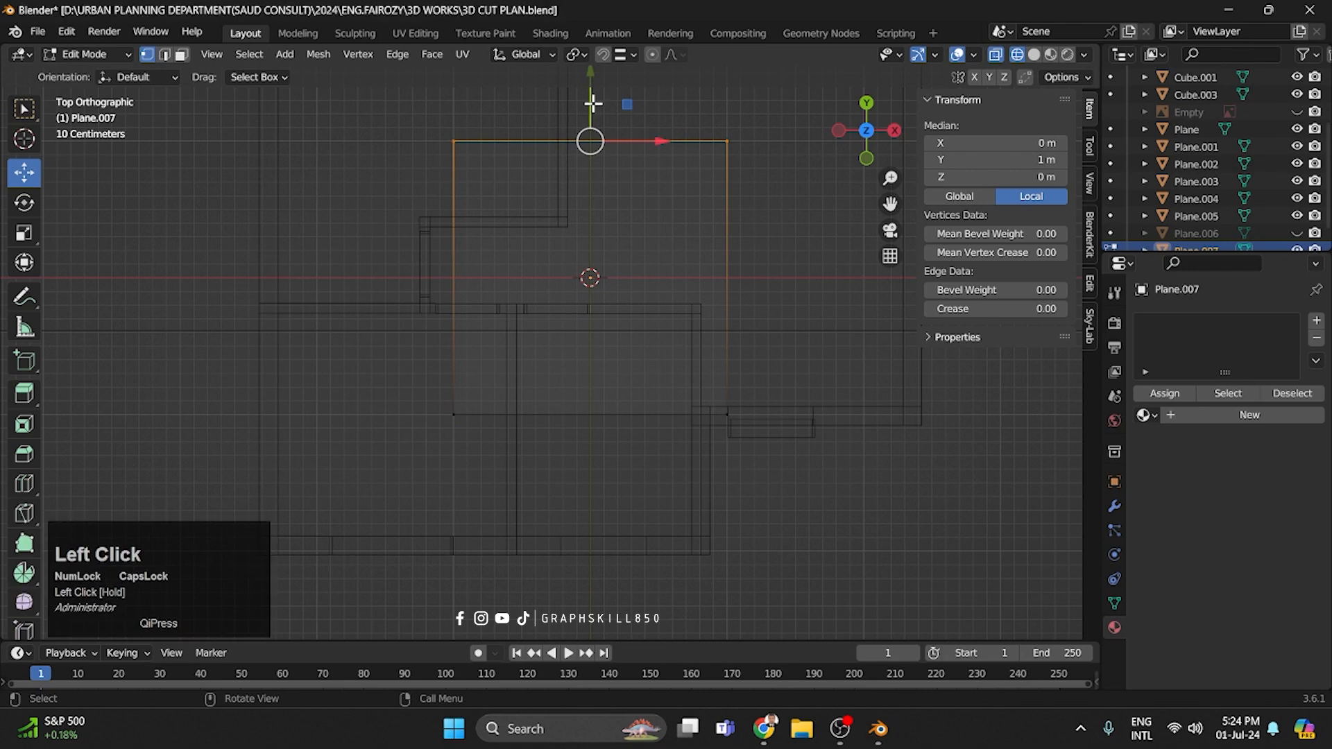
pyautogui.moveTo(589, 141); pyautogui.dragTo(590, 302)
pyautogui.moveTo(381, 375); pyautogui.dragTo(790, 461)
pyautogui.moveTo(591, 361); pyautogui.dragTo(600, 486)
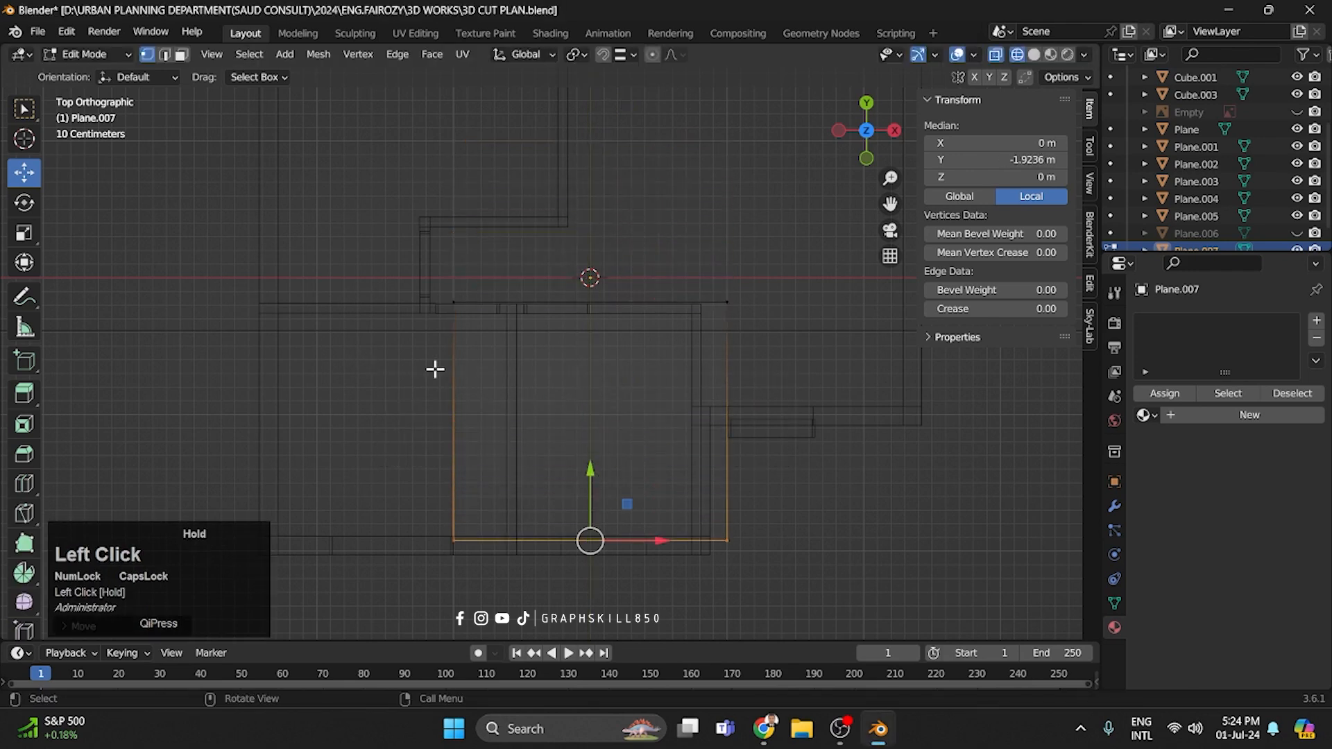
# Move the plane's left and right edges inward to line up with the side walls of the small room.
pyautogui.moveTo(410, 260); pyautogui.dragTo(499, 561)
pyautogui.moveTo(494, 425); pyautogui.dragTo(559, 435)
pyautogui.moveTo(779, 274); pyautogui.dragTo(688, 558)
pyautogui.moveTo(767, 421); pyautogui.dragTo(734, 420)
# Fine-tune the plane's upper edge to Y about -0.224 m and check the lower edge against the outer wall.
pyautogui.moveTo(487, 271); pyautogui.dragTo(722, 346)
pyautogui.scroll(4, 616, 272)
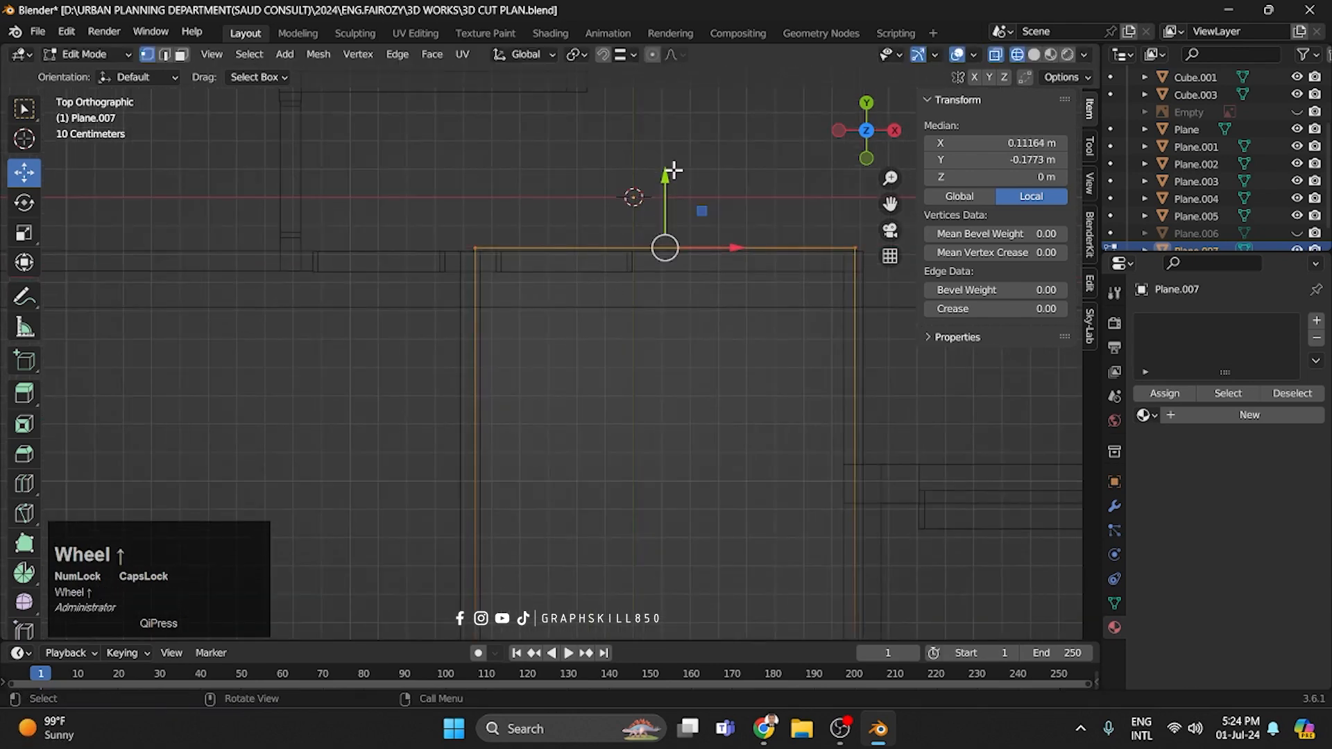
pyautogui.moveTo(673, 169)
pyautogui.mouseDown()
pyautogui.moveTo(670, 195)
pyautogui.moveTo(670, 184)
pyautogui.mouseUp()
pyautogui.scroll(-3, 596, 297)
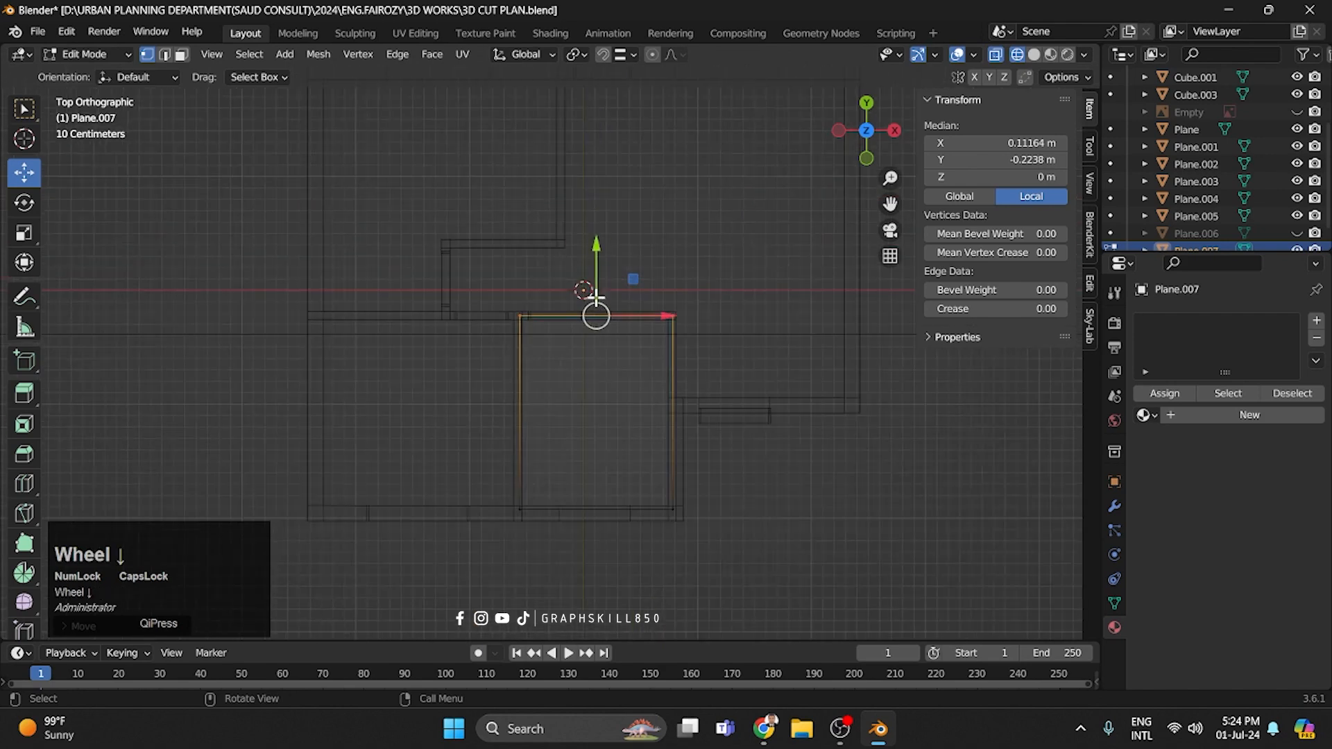
pyautogui.keyDown('shift'); pyautogui.moveTo(596, 297); pyautogui.dragTo(553, 170, button='middle'); pyautogui.keyUp('shift')
pyautogui.scroll(5, 559, 310)
pyautogui.moveTo(807, 450); pyautogui.dragTo(315, 303)
pyautogui.keyDown('shift'); pyautogui.moveTo(565, 238); pyautogui.dragTo(624, 423, button='middle'); pyautogui.keyUp('shift')
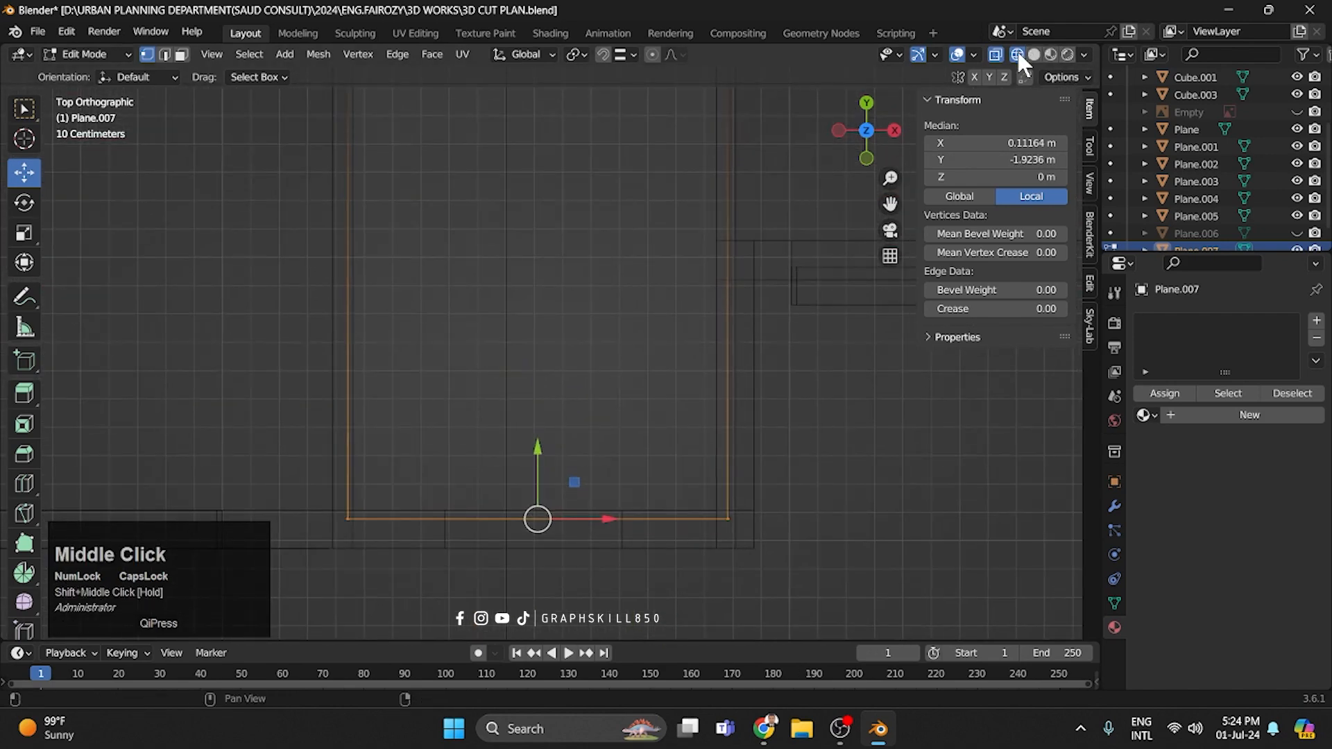
# Switch to material preview and extrude the plane's face upward about 0.006 m into a thin floor slab.
pyautogui.click(1050, 55)
pyautogui.scroll(-2, 636, 269)
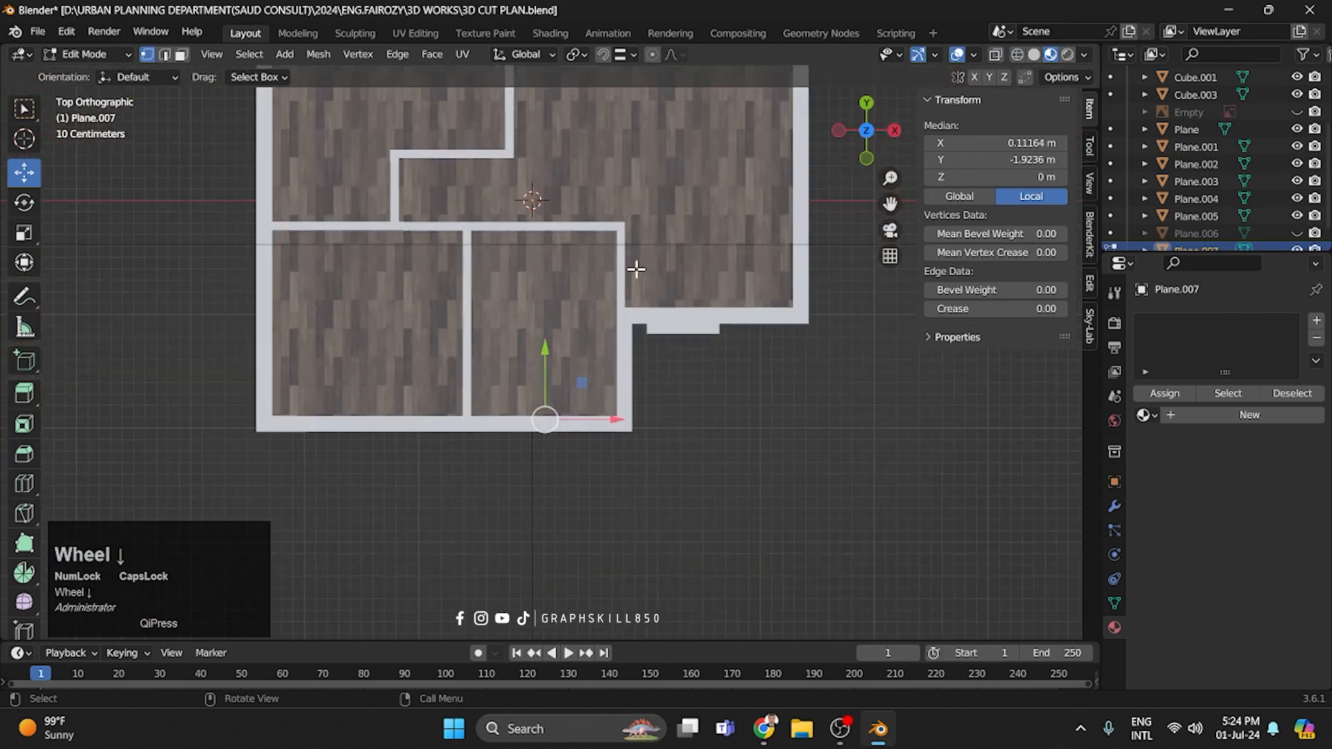
pyautogui.moveTo(636, 269); pyautogui.dragTo(615, 405, button='middle')
pyautogui.press('Tab')
pyautogui.press('Tab')
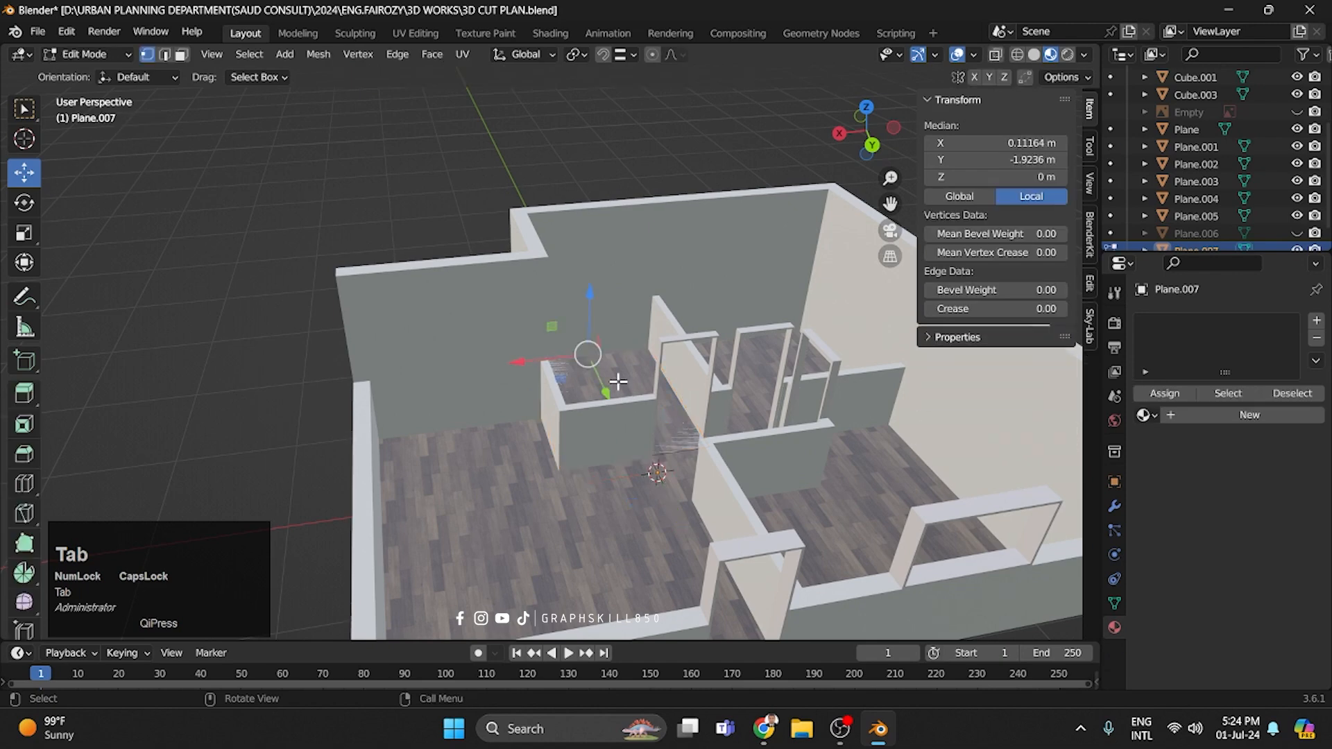
pyautogui.click(180, 55)
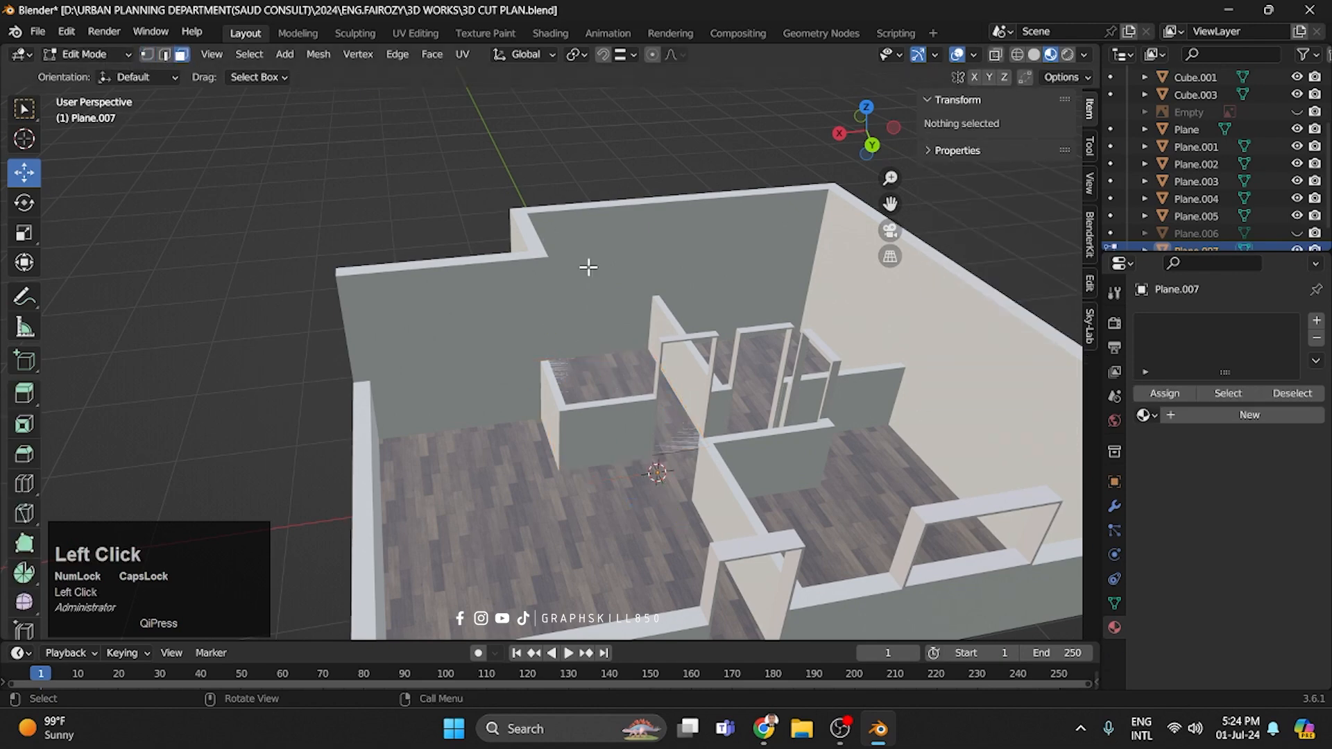
pyautogui.click(590, 372)
pyautogui.scroll(4, 609, 382)
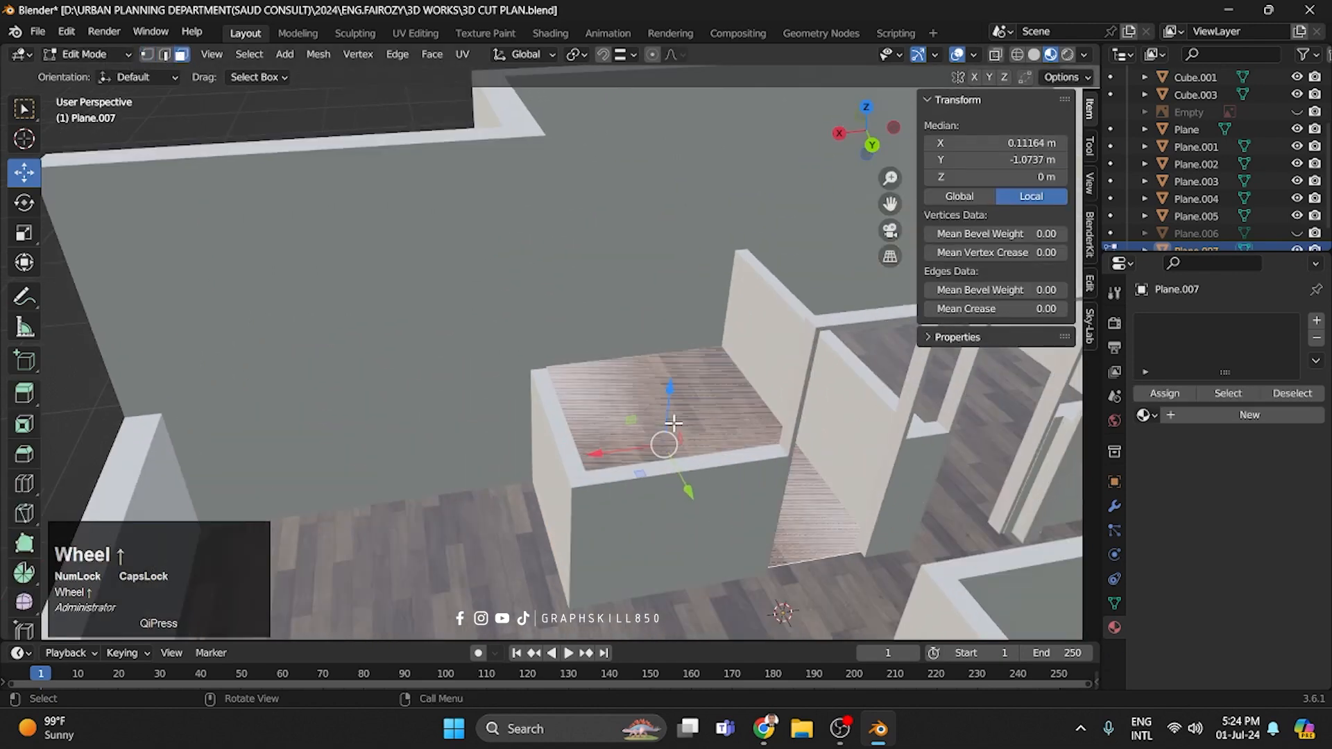
pyautogui.press('e')
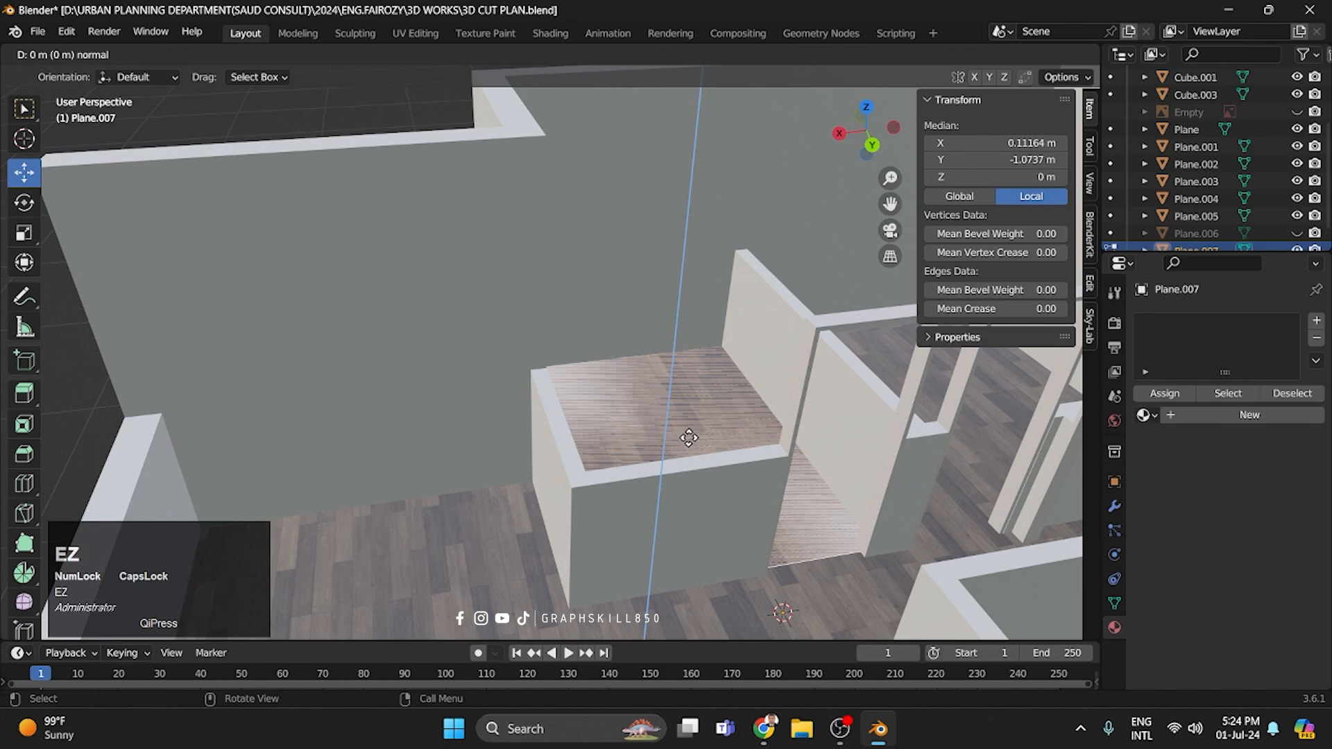
pyautogui.press('z')
pyautogui.click(692, 436)
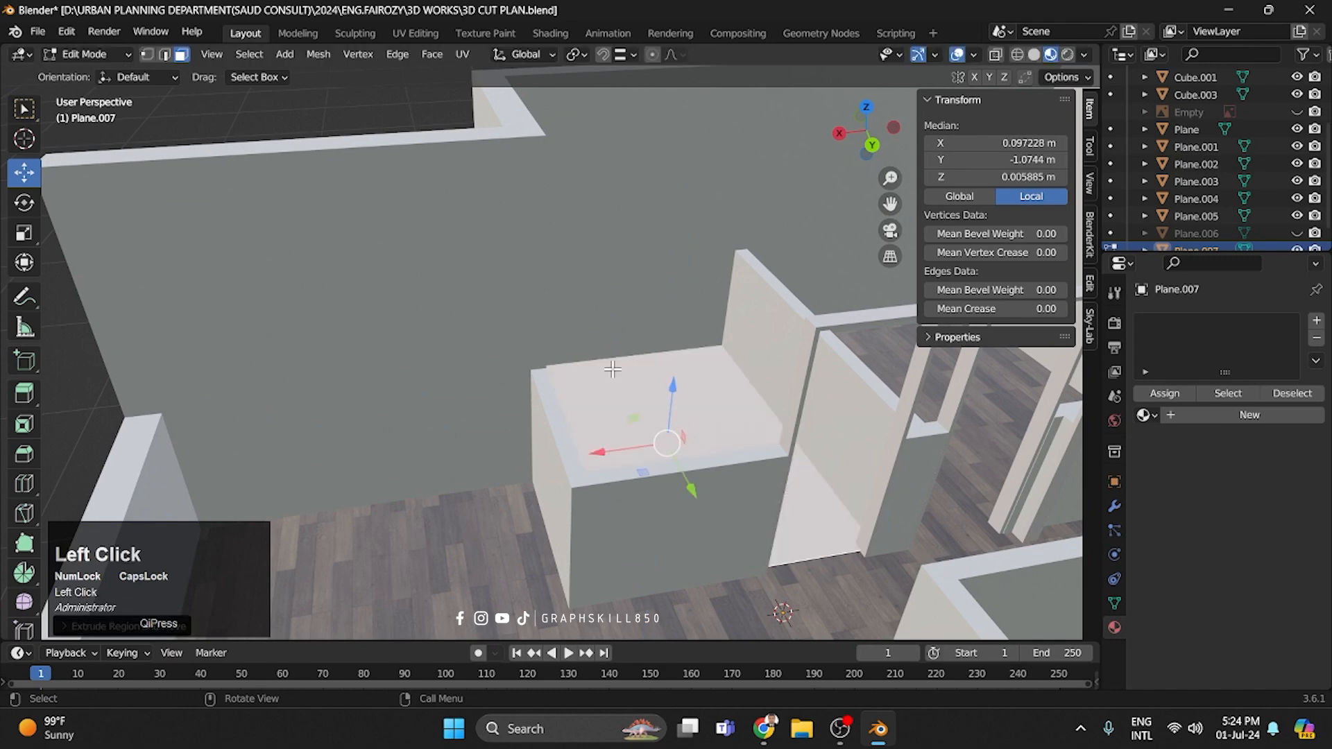
# Enable snapping and move the slab's thin side face at the doorway to Y about -0.263 m.
pyautogui.moveTo(613, 368); pyautogui.dragTo(555, 275, button='middle')
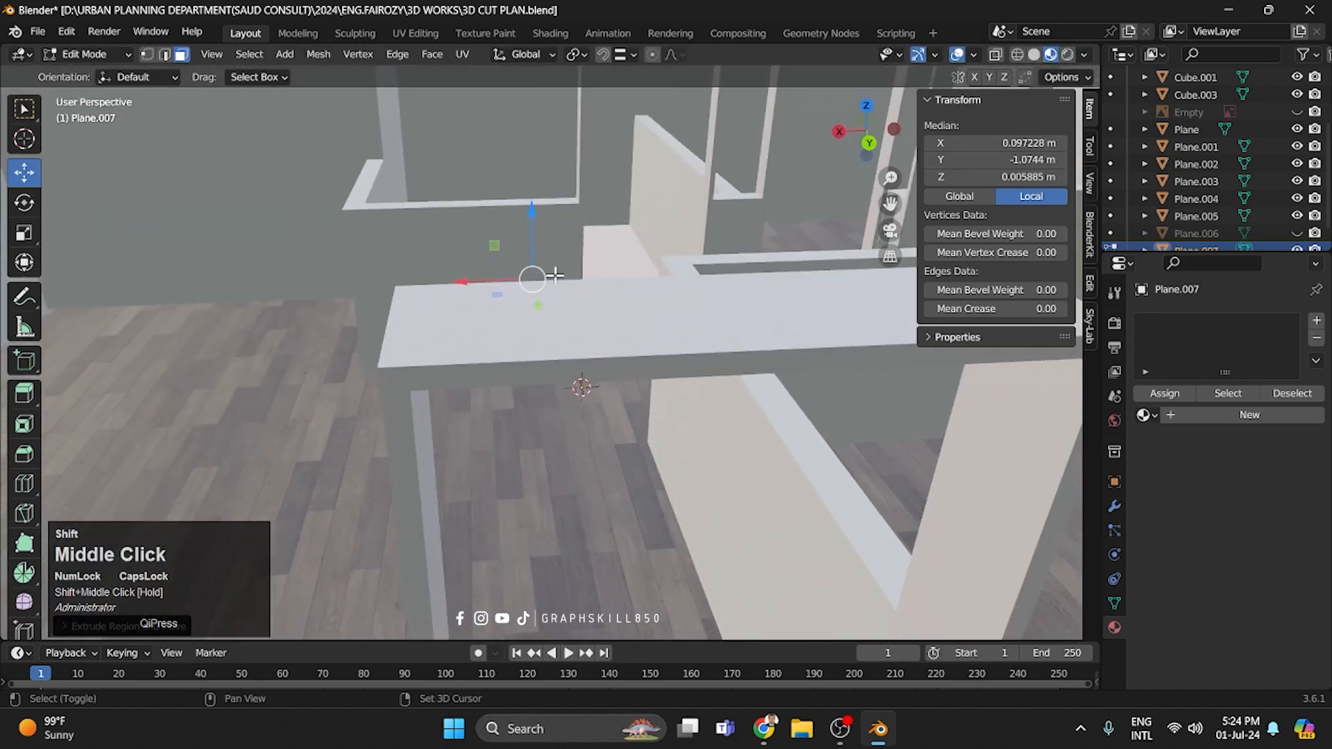
pyautogui.scroll(3, 619, 435)
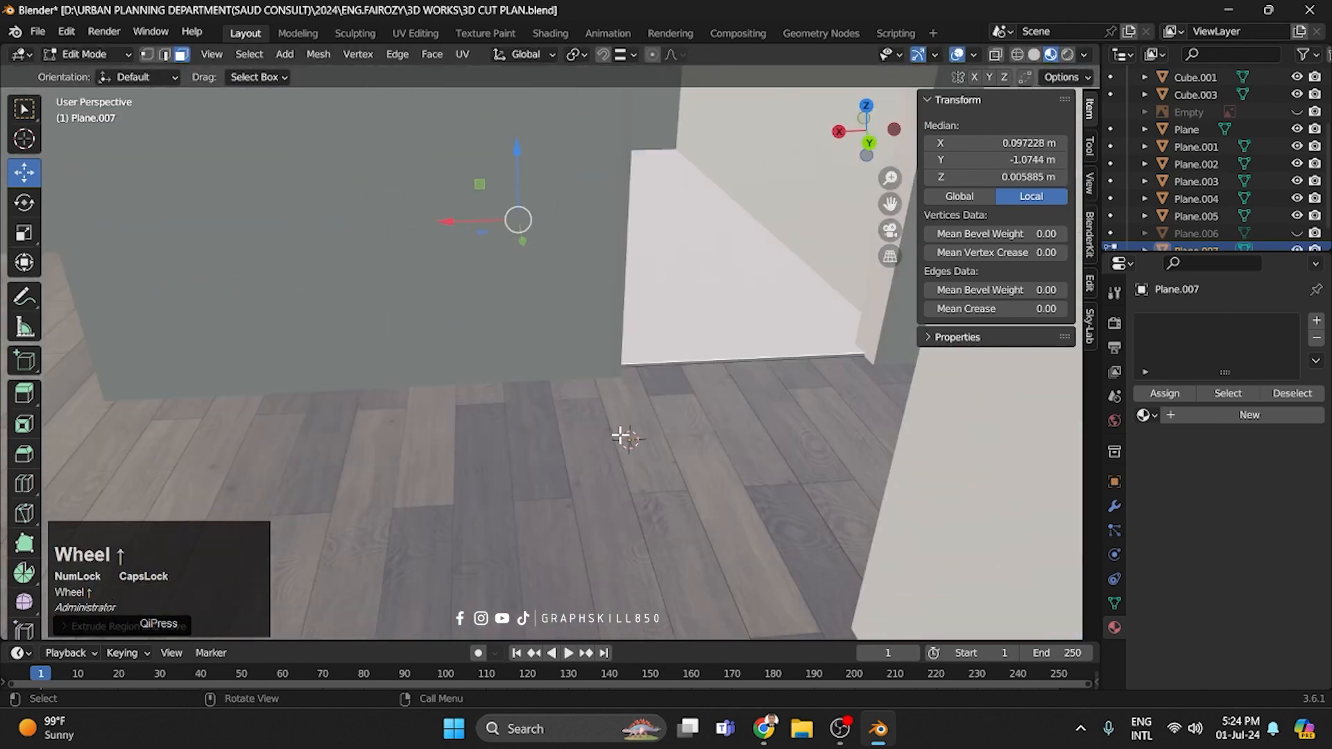
pyautogui.click(672, 363)
pyautogui.moveTo(673, 371); pyautogui.dragTo(585, 414, button='middle')
pyautogui.scroll(-2, 522, 361)
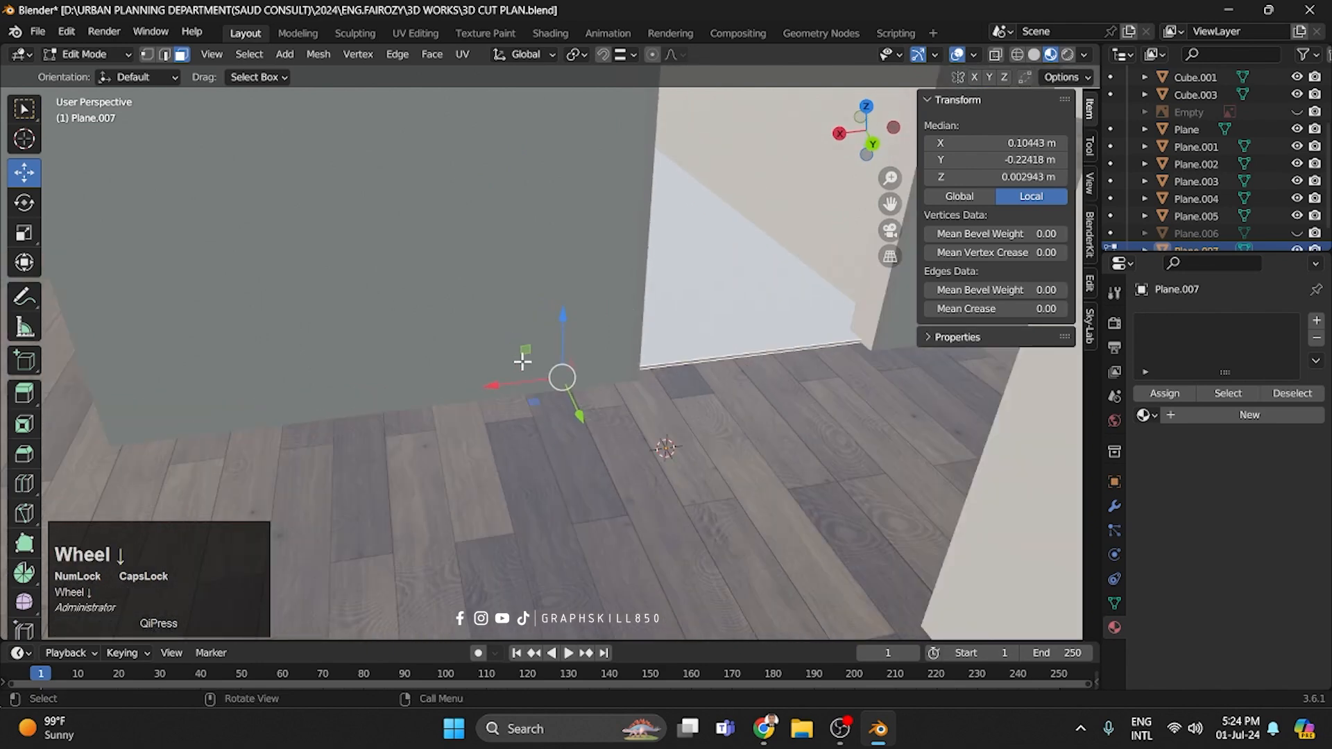
pyautogui.scroll(-2, 522, 361)
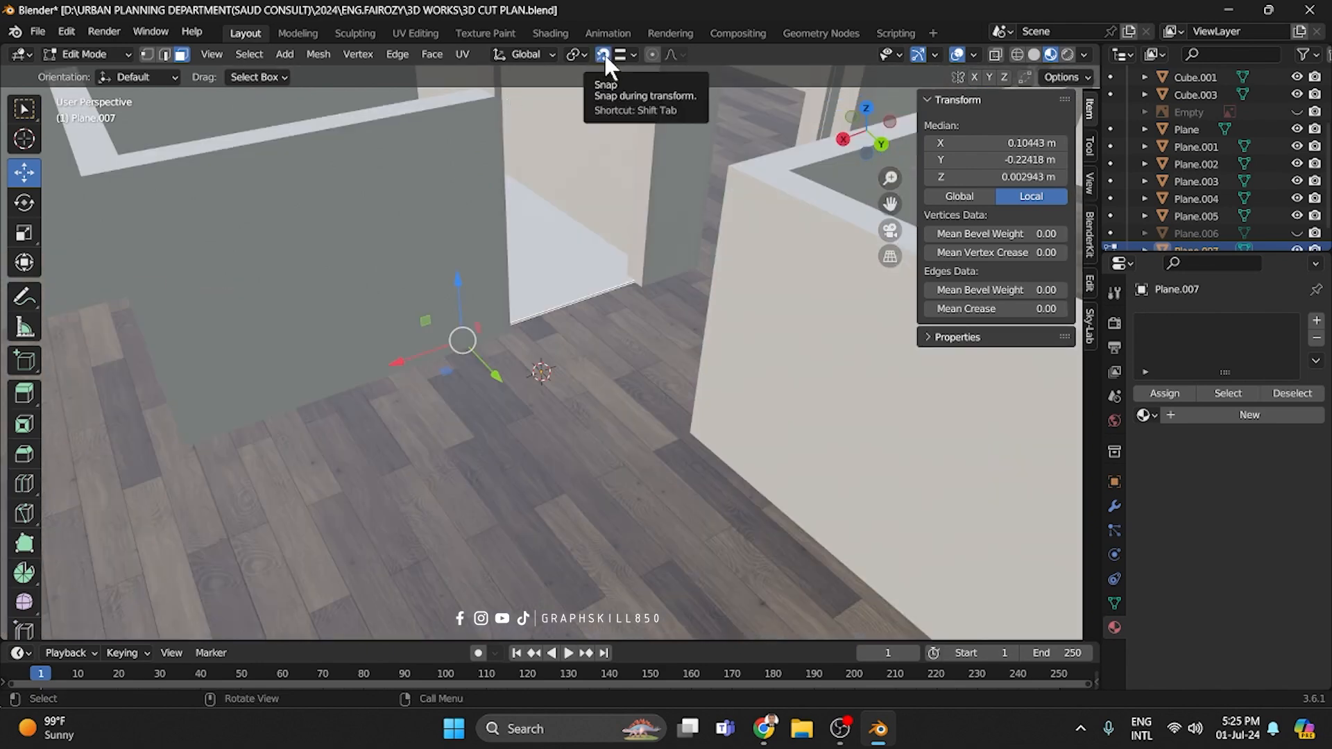
pyautogui.moveTo(482, 368); pyautogui.dragTo(628, 266)
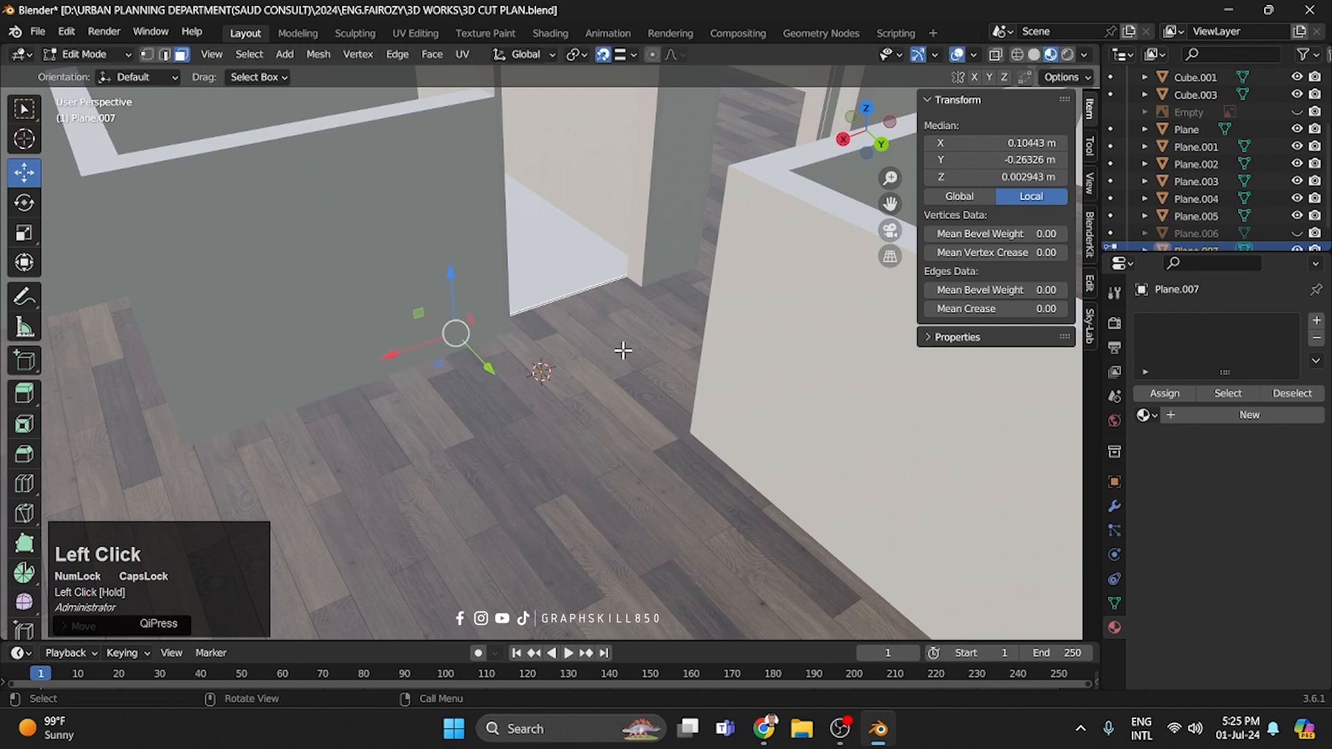
# Add a horizontal loop cut around the upper part of the apartment's tall walls.
pyautogui.moveTo(628, 266); pyautogui.dragTo(818, 404, button='middle')
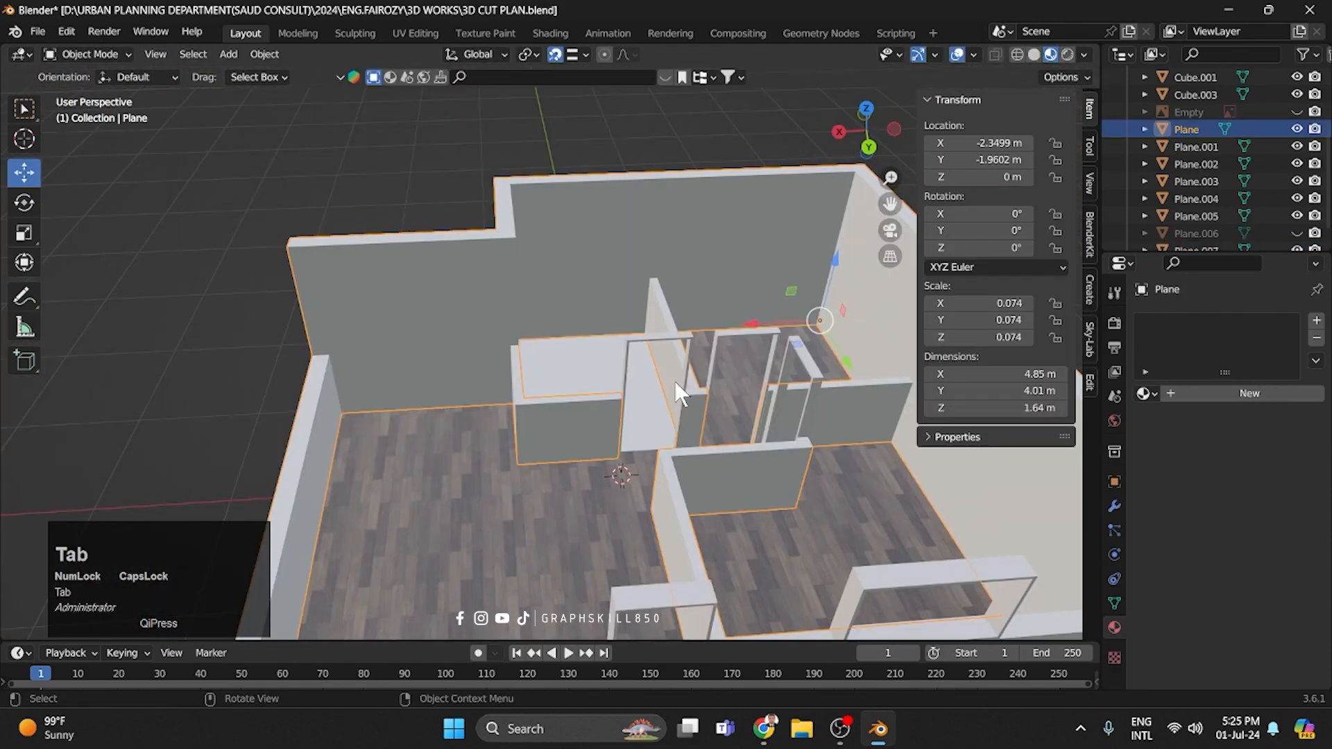
pyautogui.keyDown('shift'); pyautogui.moveTo(676, 381); pyautogui.dragTo(499, 302, button='middle'); pyautogui.keyUp('shift')
pyautogui.press('Tab')
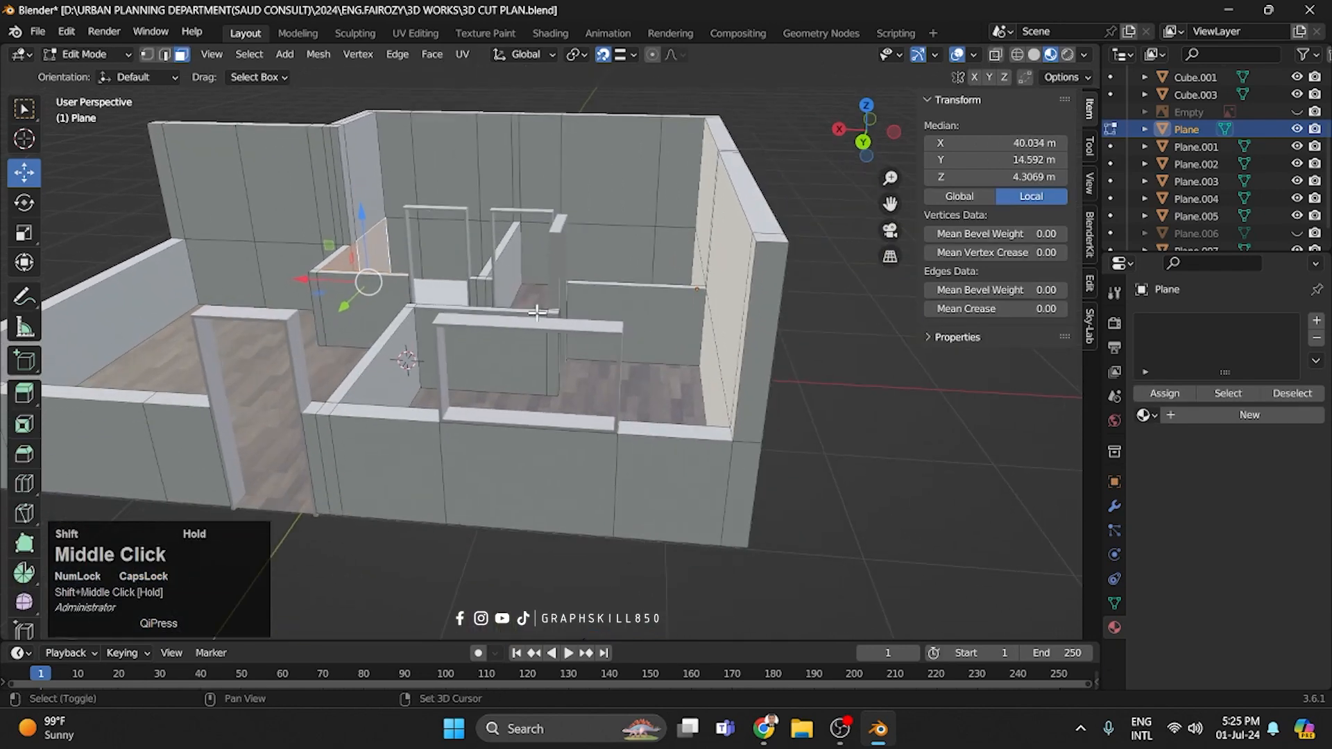
pyautogui.hotkey('ctrl', 'r')
pyautogui.moveTo(768, 356); pyautogui.dragTo(791, 322)
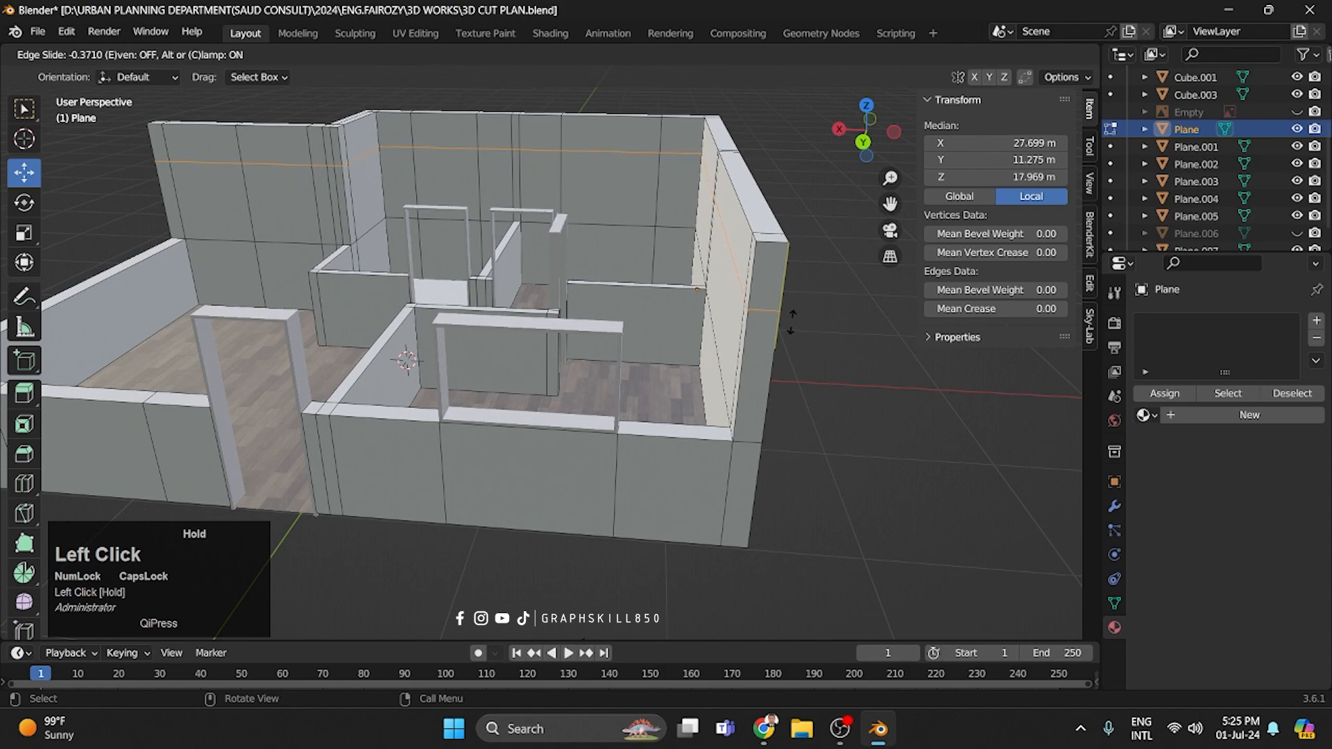
# Select the small room's floor slab in Object Mode and search the online material library for "TILES".
pyautogui.moveTo(479, 294); pyautogui.dragTo(594, 296, button='middle')
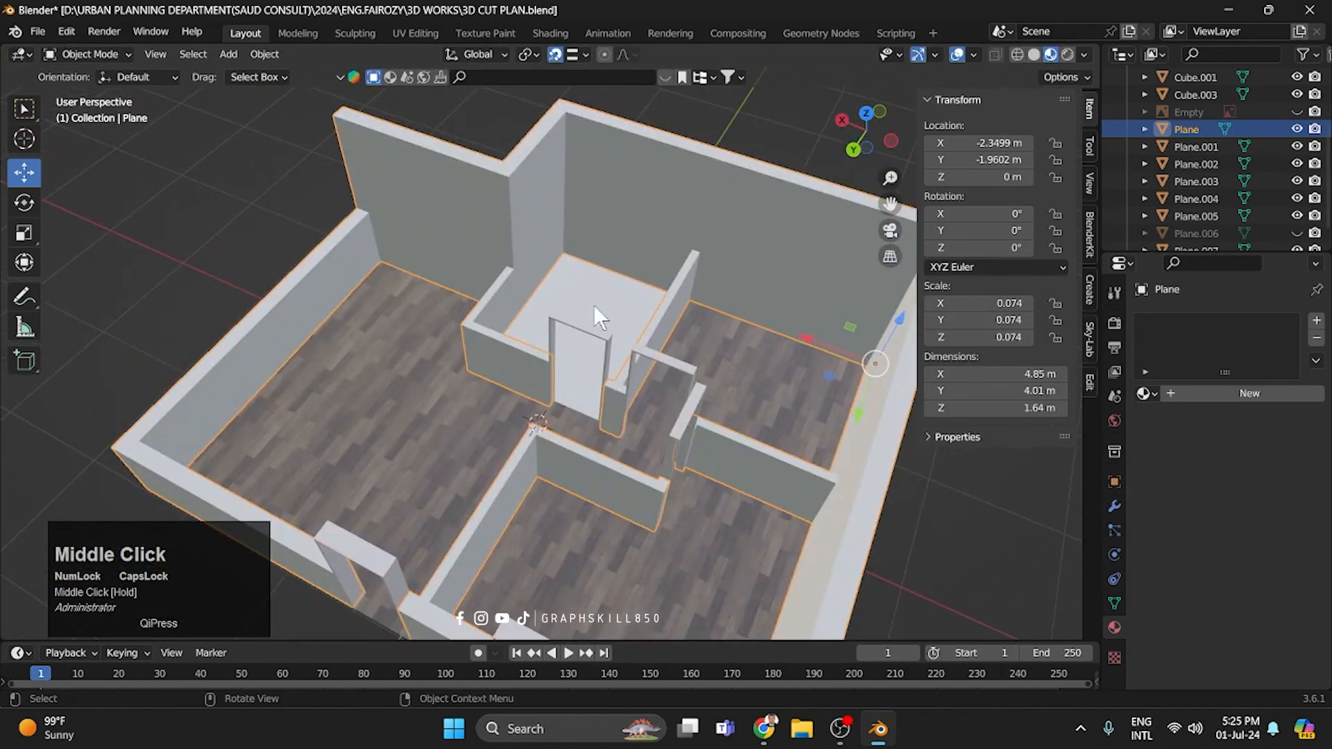
pyautogui.click(560, 292)
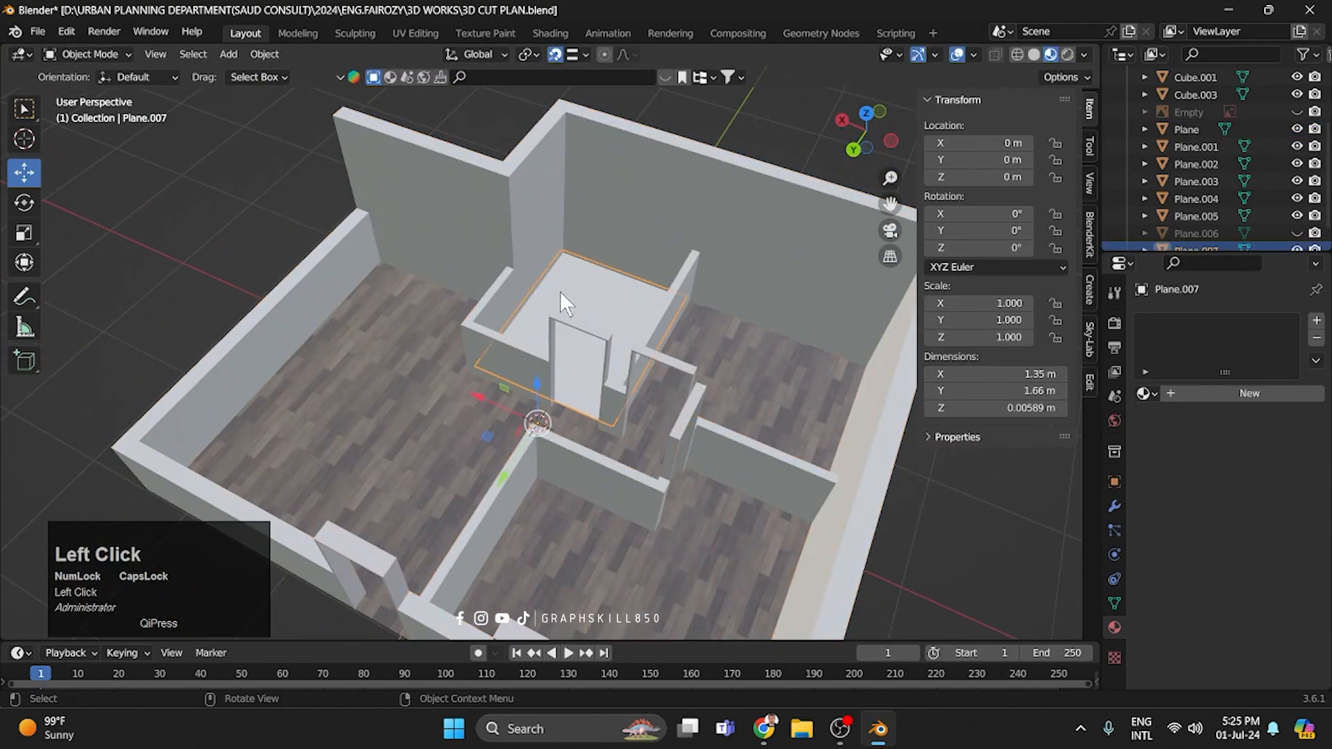
pyautogui.click(389, 78)
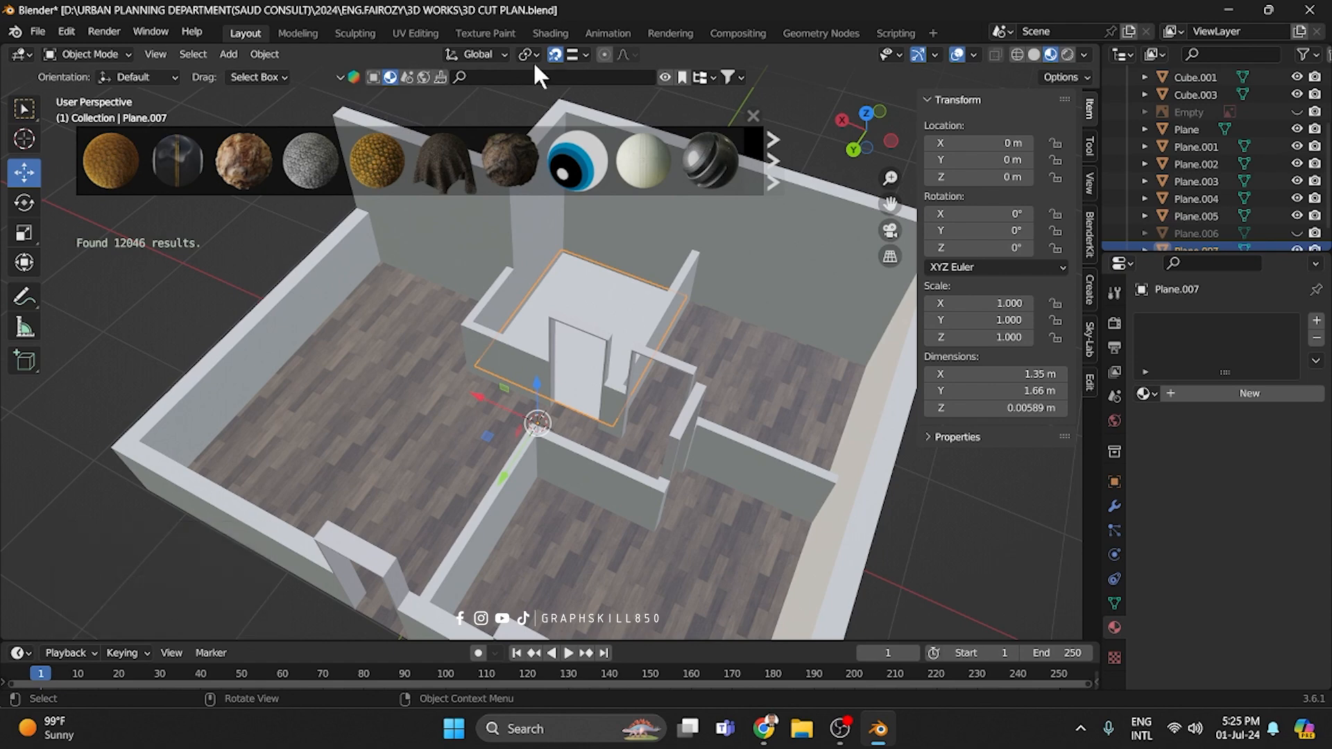
pyautogui.click(522, 77)
pyautogui.write('T')
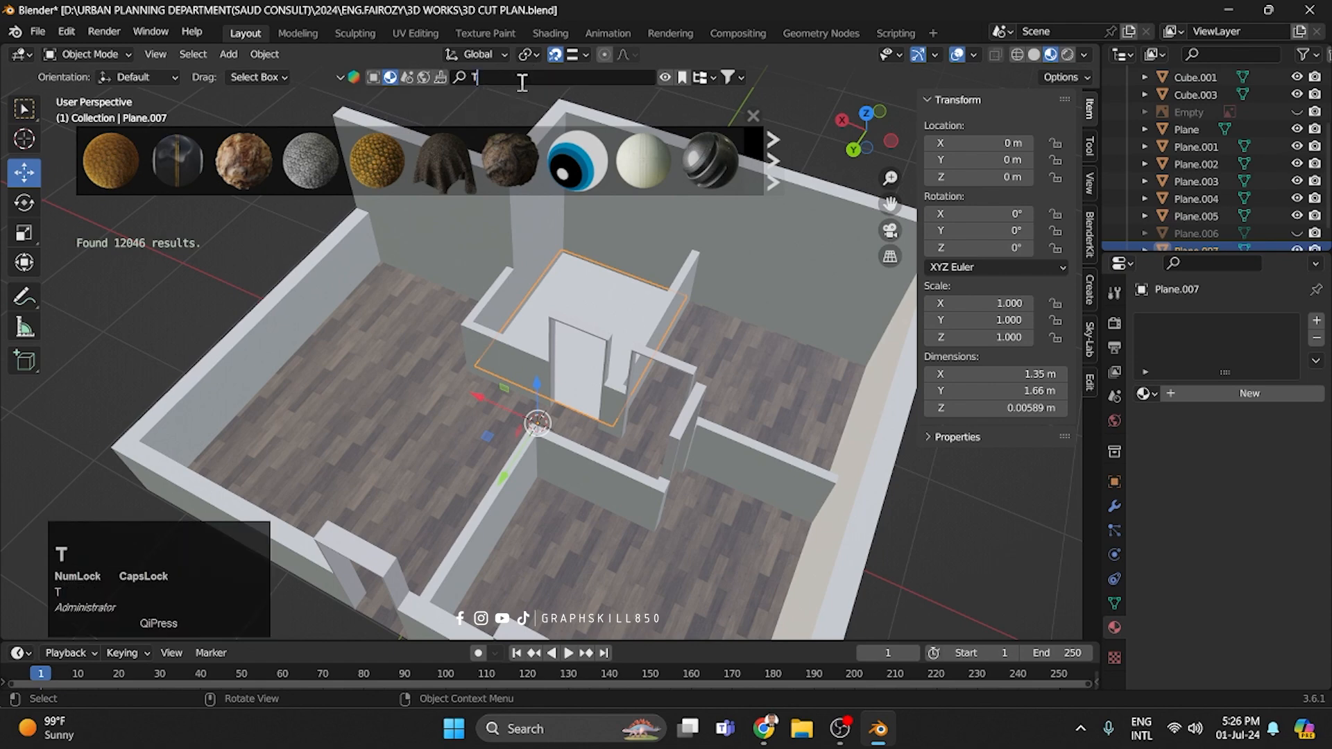
pyautogui.write('ILES')
pyautogui.press('Return')
# Browse the tile materials and apply Procedural Tiles to the small room's floor slab.
pyautogui.moveTo(566, 178)
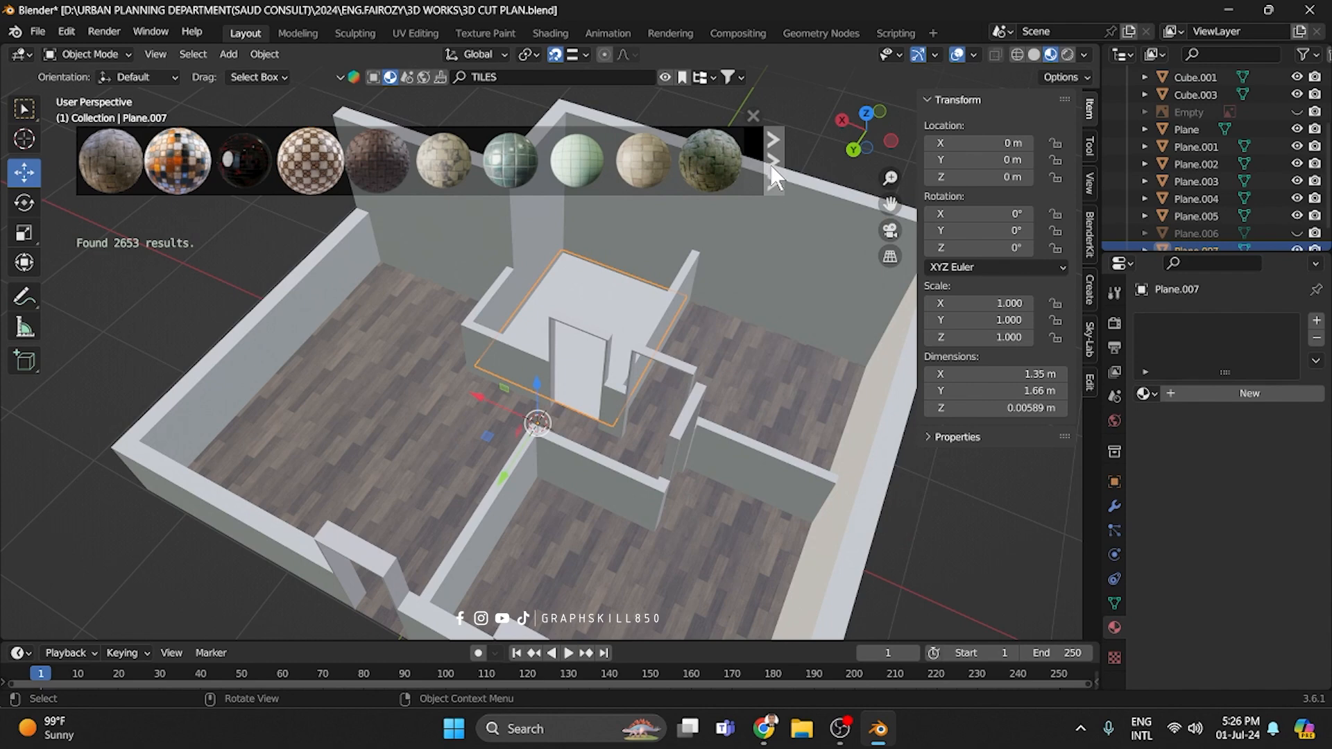
pyautogui.click(770, 164)
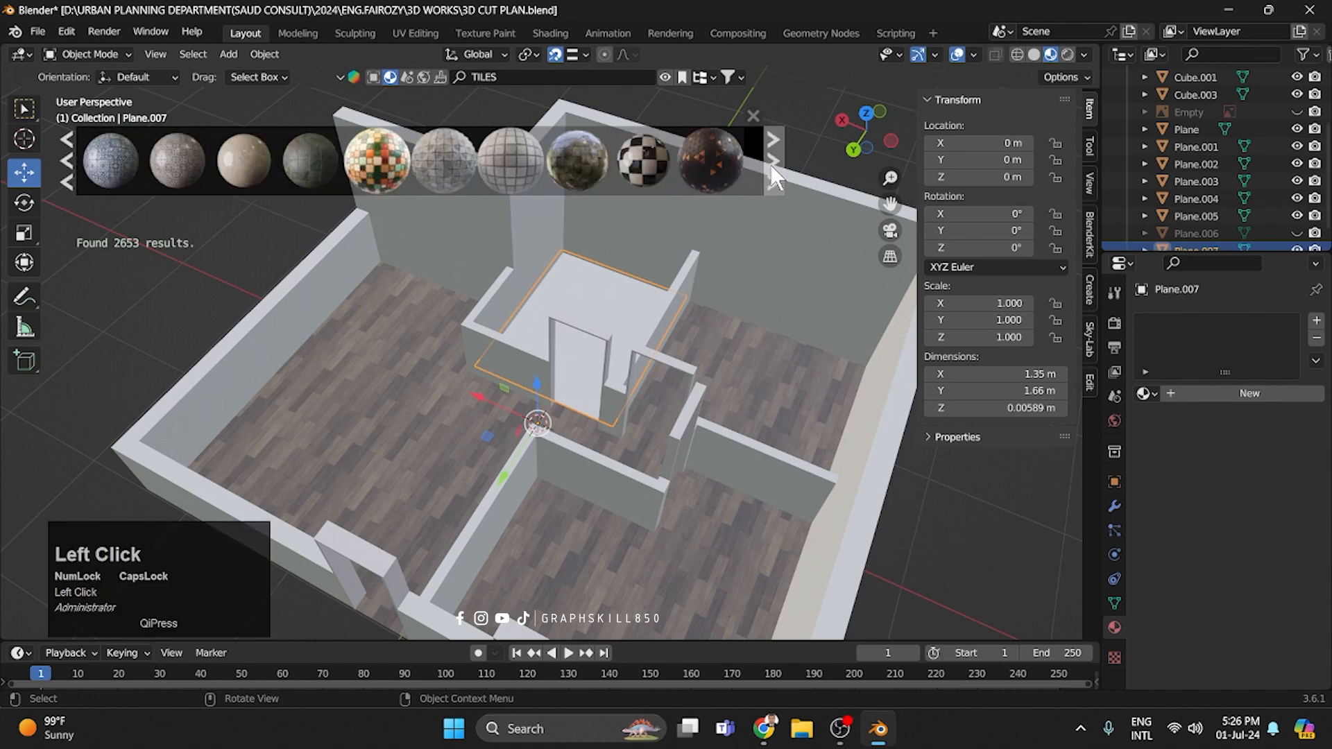
pyautogui.click(770, 164)
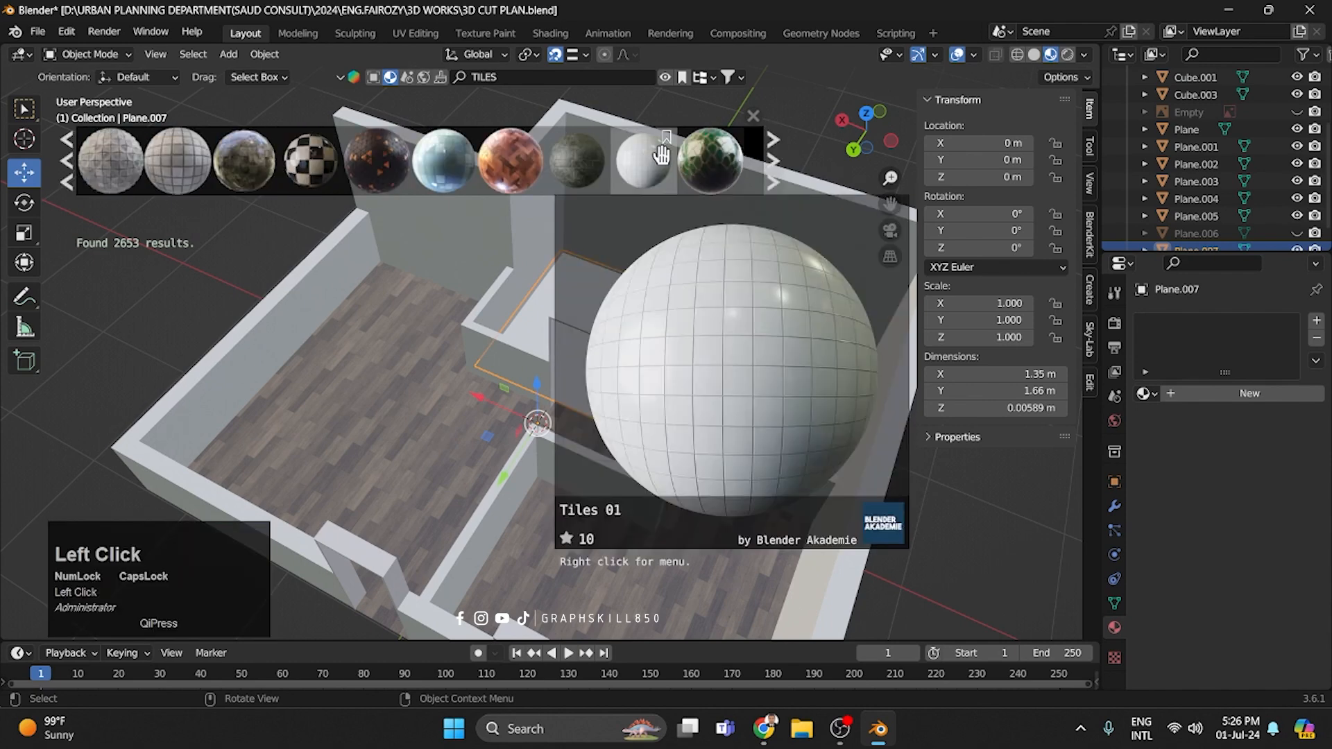
pyautogui.click(768, 164)
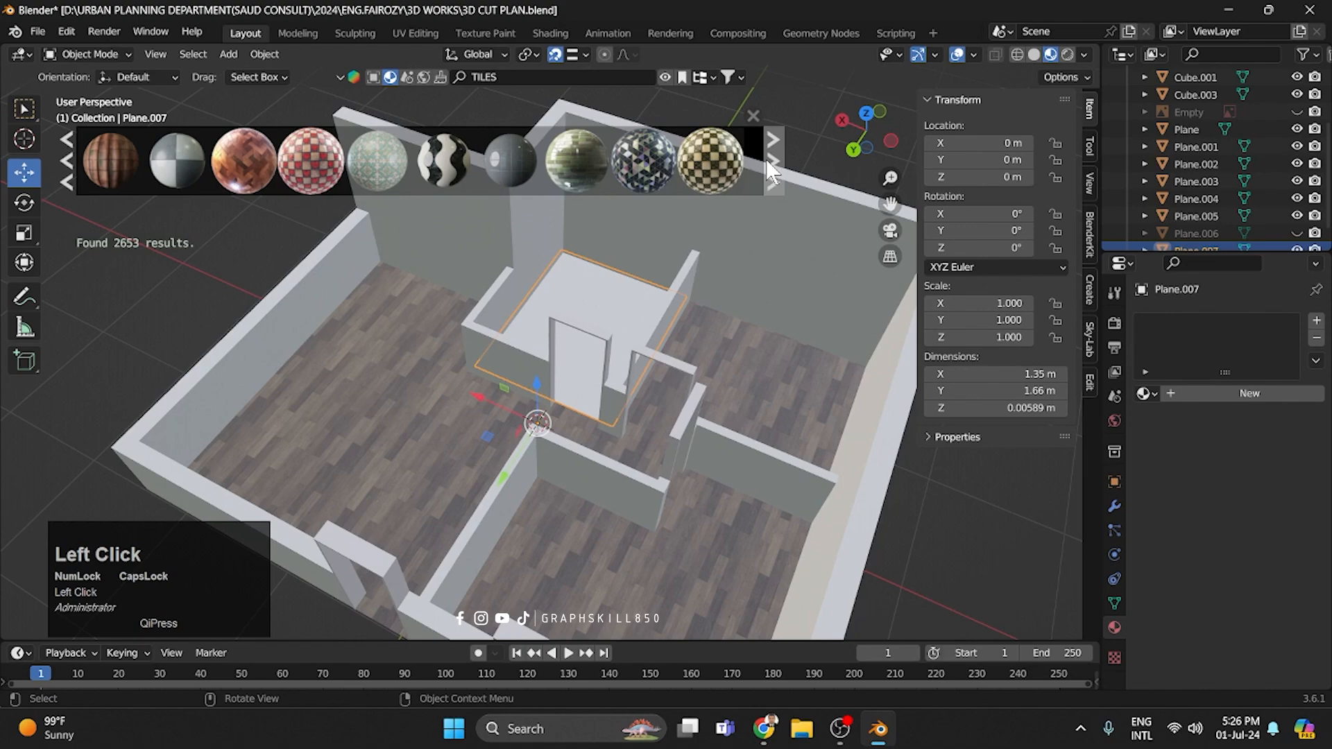
pyautogui.click(766, 160)
pyautogui.moveTo(644, 161); pyautogui.dragTo(297, 316)
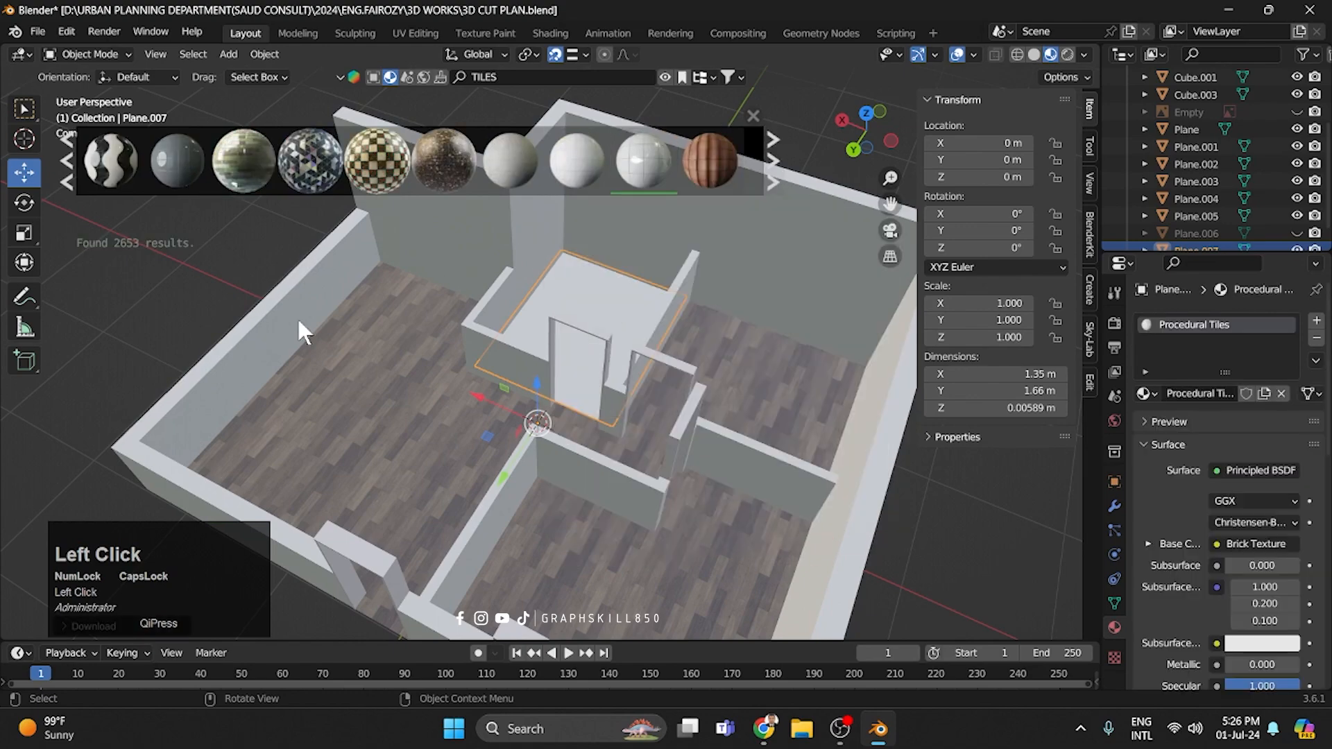
pyautogui.moveTo(298, 323); pyautogui.dragTo(514, 336, button='middle')
pyautogui.scroll(4, 541, 326)
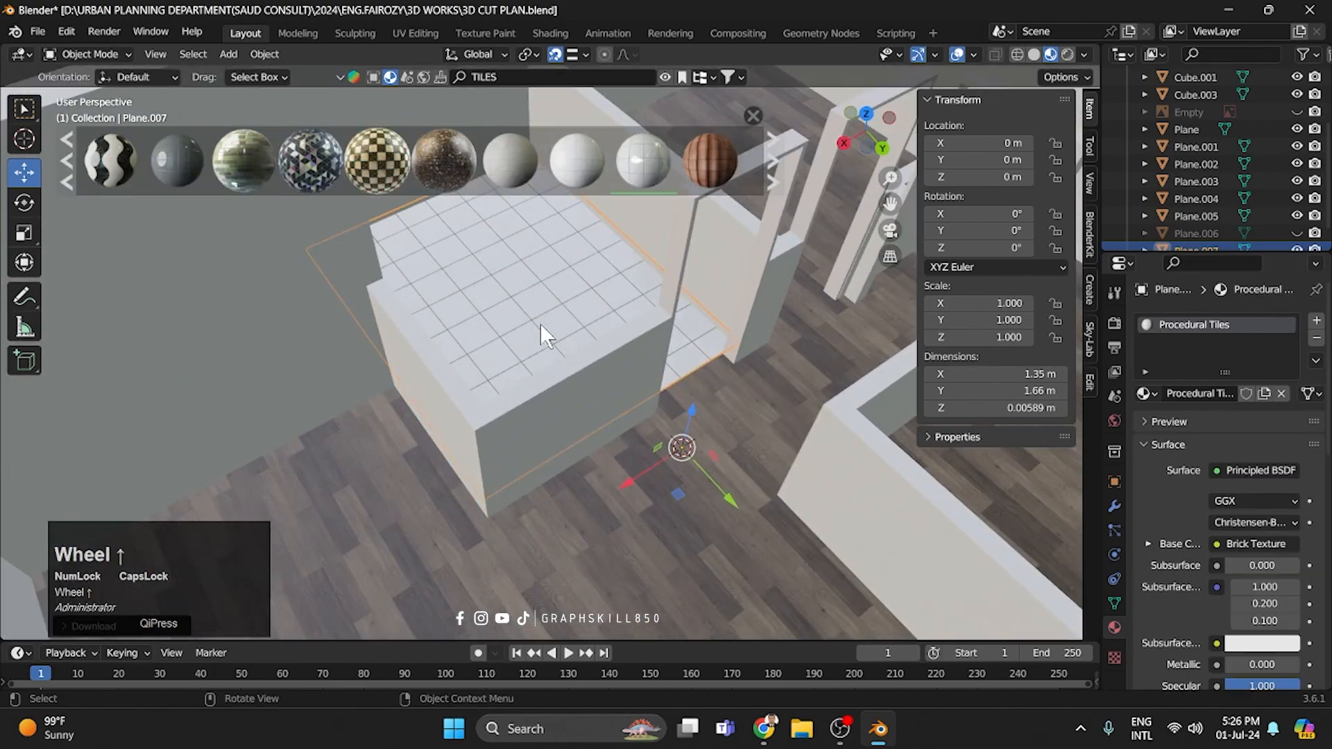
pyautogui.scroll(-3, 551, 313)
pyautogui.moveTo(551, 314); pyautogui.dragTo(492, 250, button='middle')
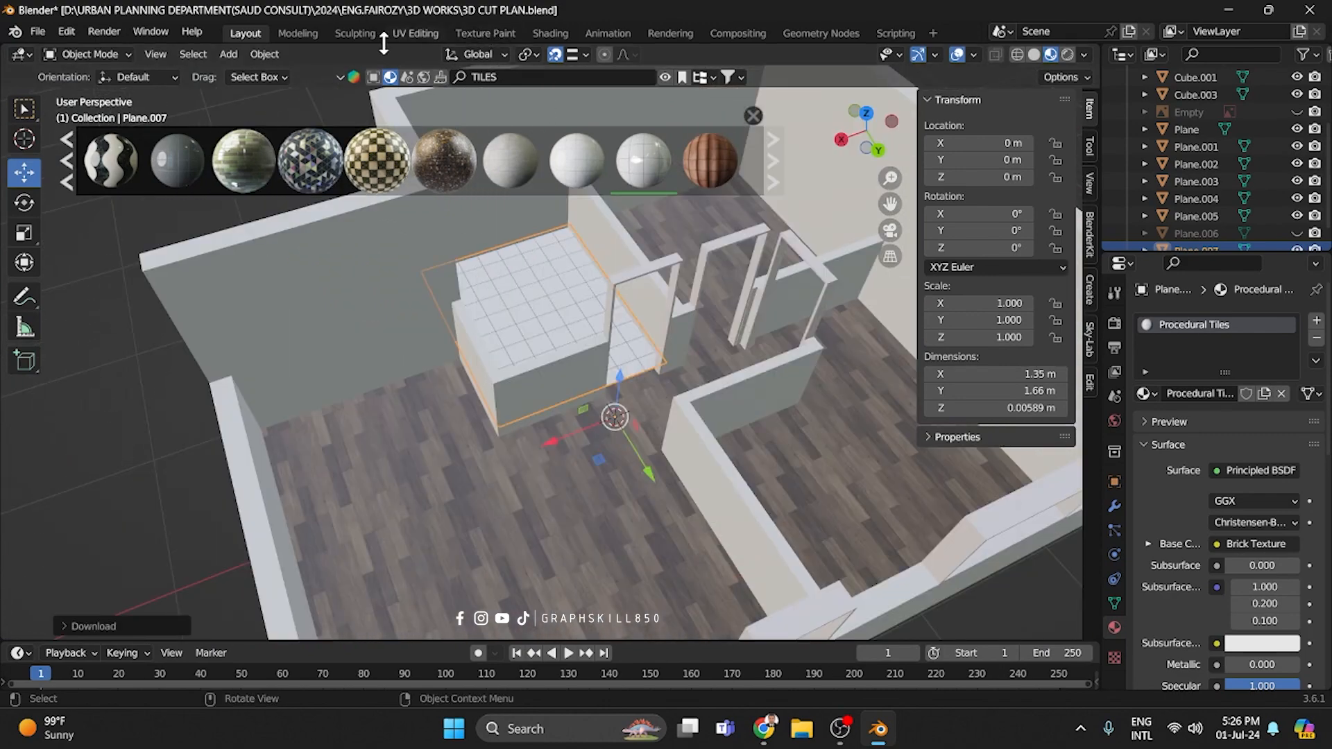
# Switch to the UV Editing workspace and select the floor slab's top face in face select mode.
pyautogui.click(400, 35)
pyautogui.scroll(3, 916, 372)
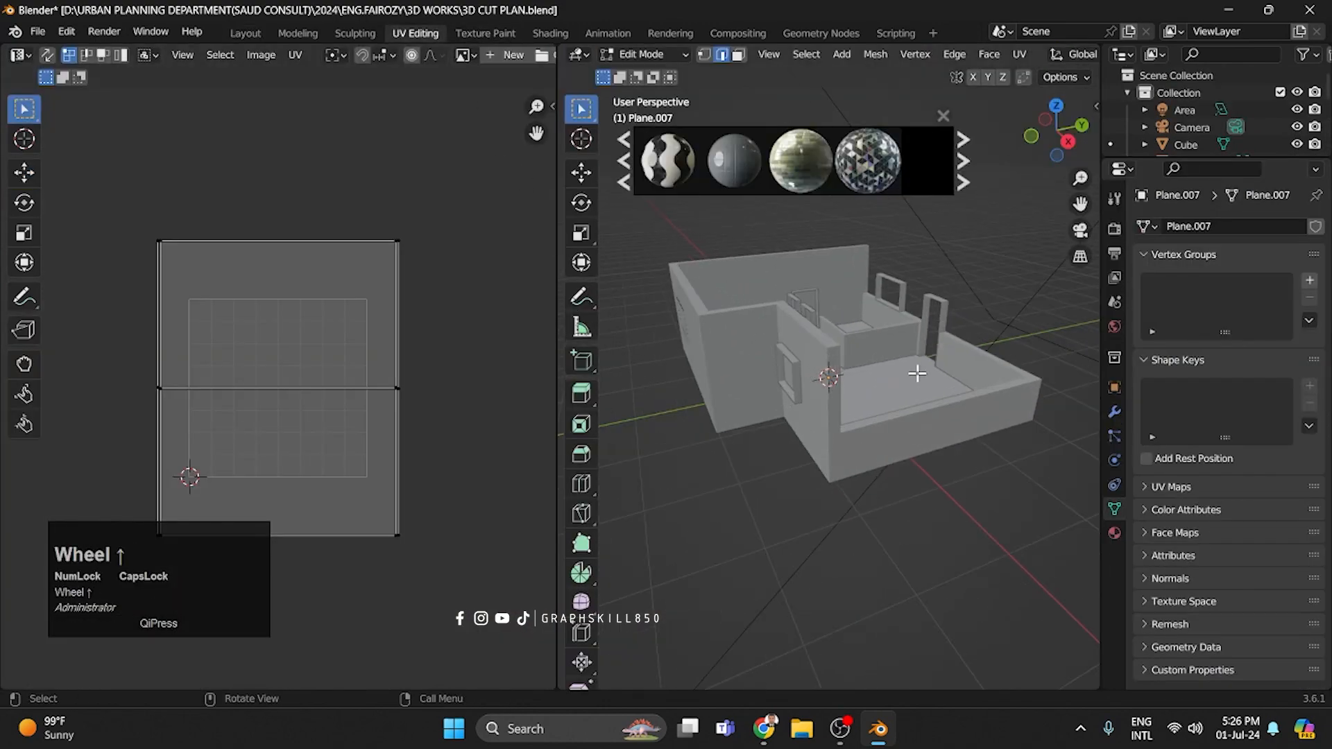
pyautogui.moveTo(916, 372); pyautogui.dragTo(698, 396, button='middle')
pyautogui.scroll(1, 527, 389)
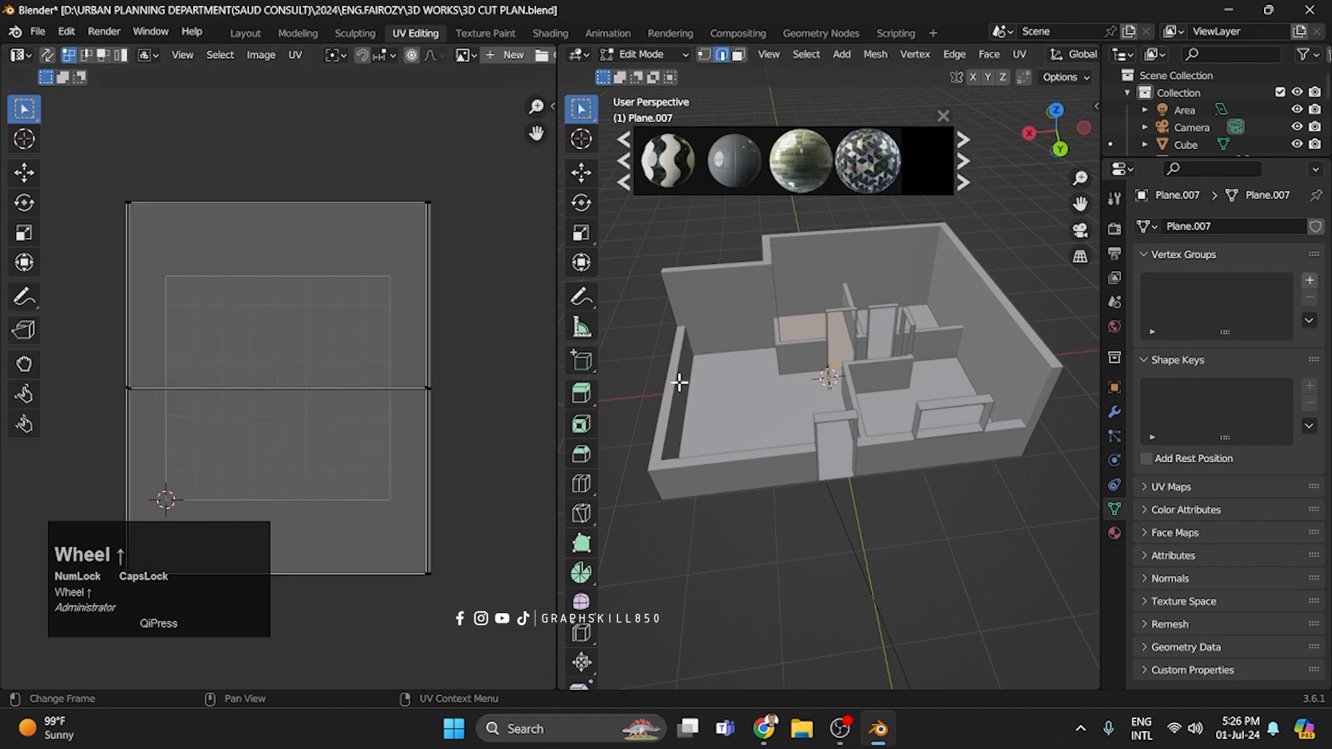
pyautogui.scroll(4, 867, 364)
pyautogui.scroll(1, 872, 364)
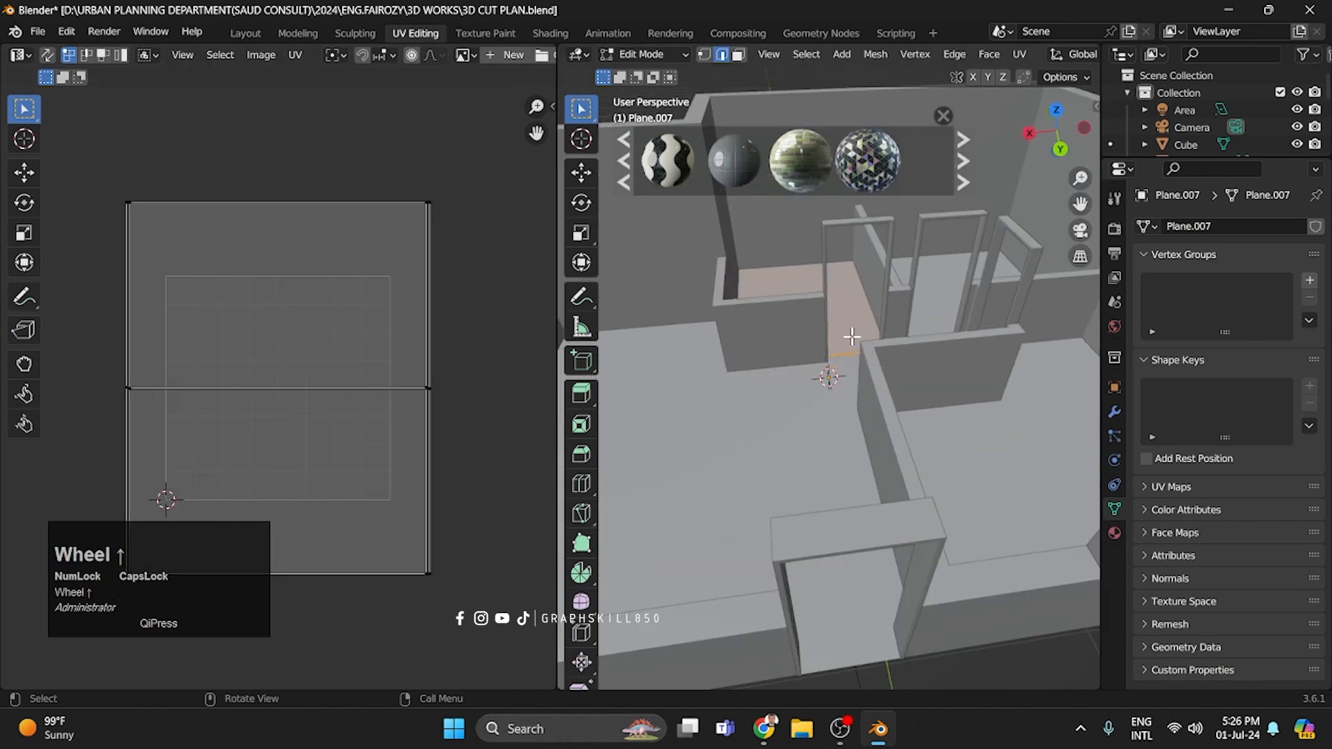
pyautogui.keyDown('shift'); pyautogui.moveTo(851, 338); pyautogui.dragTo(790, 350, button='middle'); pyautogui.keyUp('shift')
pyautogui.click(792, 347)
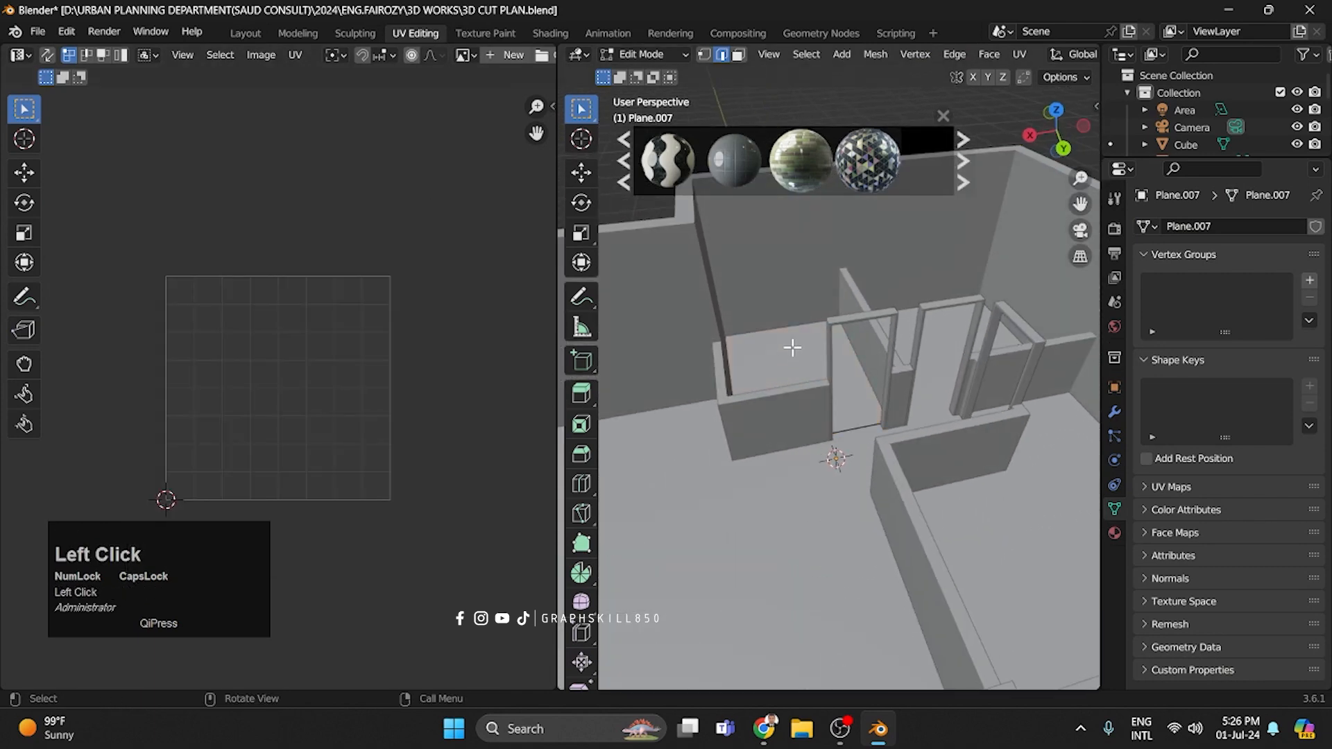
pyautogui.click(739, 54)
pyautogui.click(800, 339)
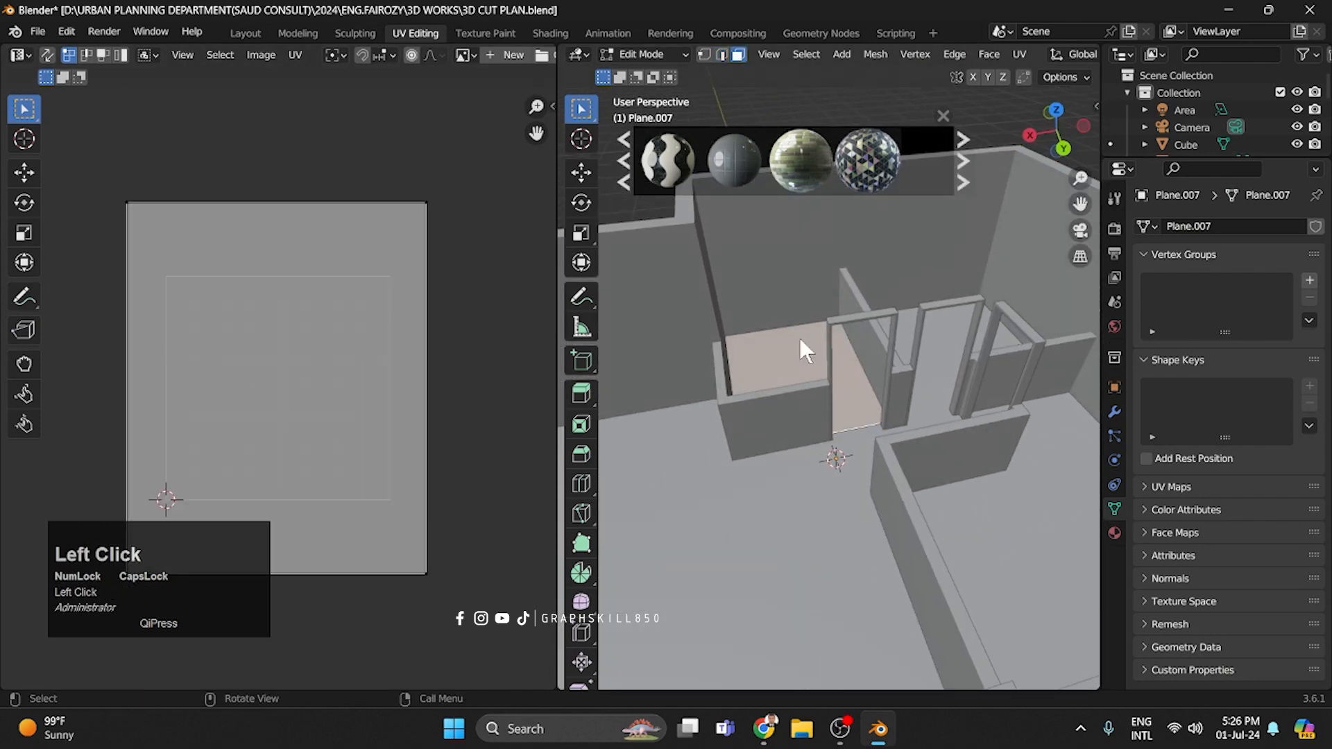
# Show the 3D view in material preview and map the slab's top face with Cube Projection.
pyautogui.press('z')
pyautogui.click(797, 358)
pyautogui.press('u')
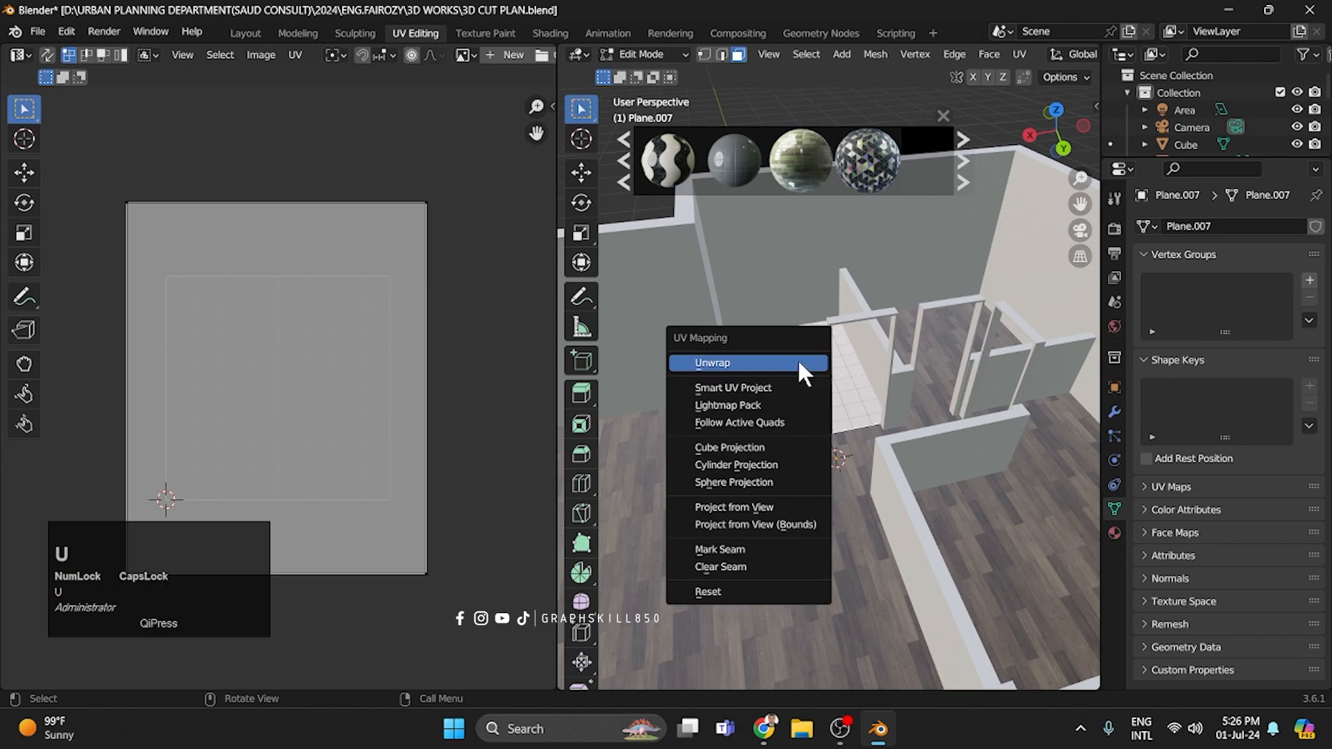
pyautogui.click(775, 444)
# Scale the top face's whole UV island up about 1.39 times to make the tiles smaller, and return to Object Mode.
pyautogui.moveTo(153, 238); pyautogui.dragTo(444, 552)
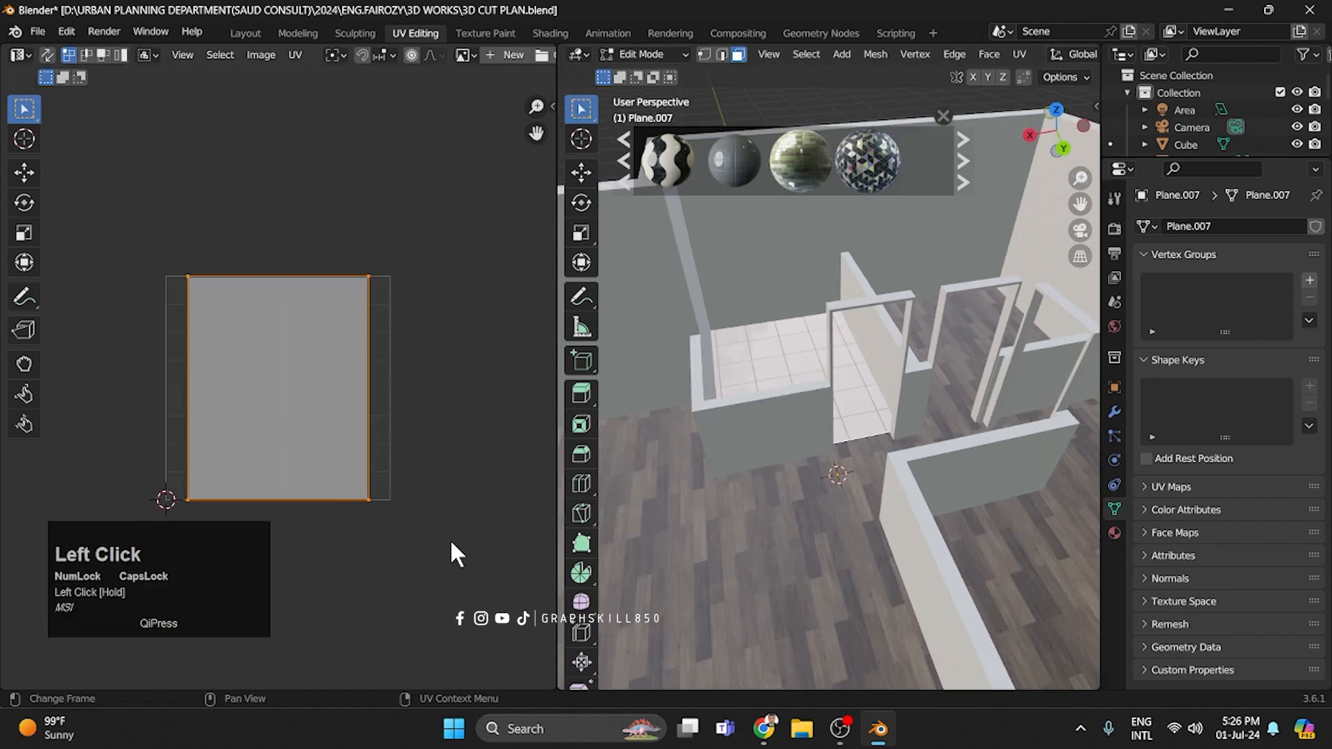
pyautogui.press('s')
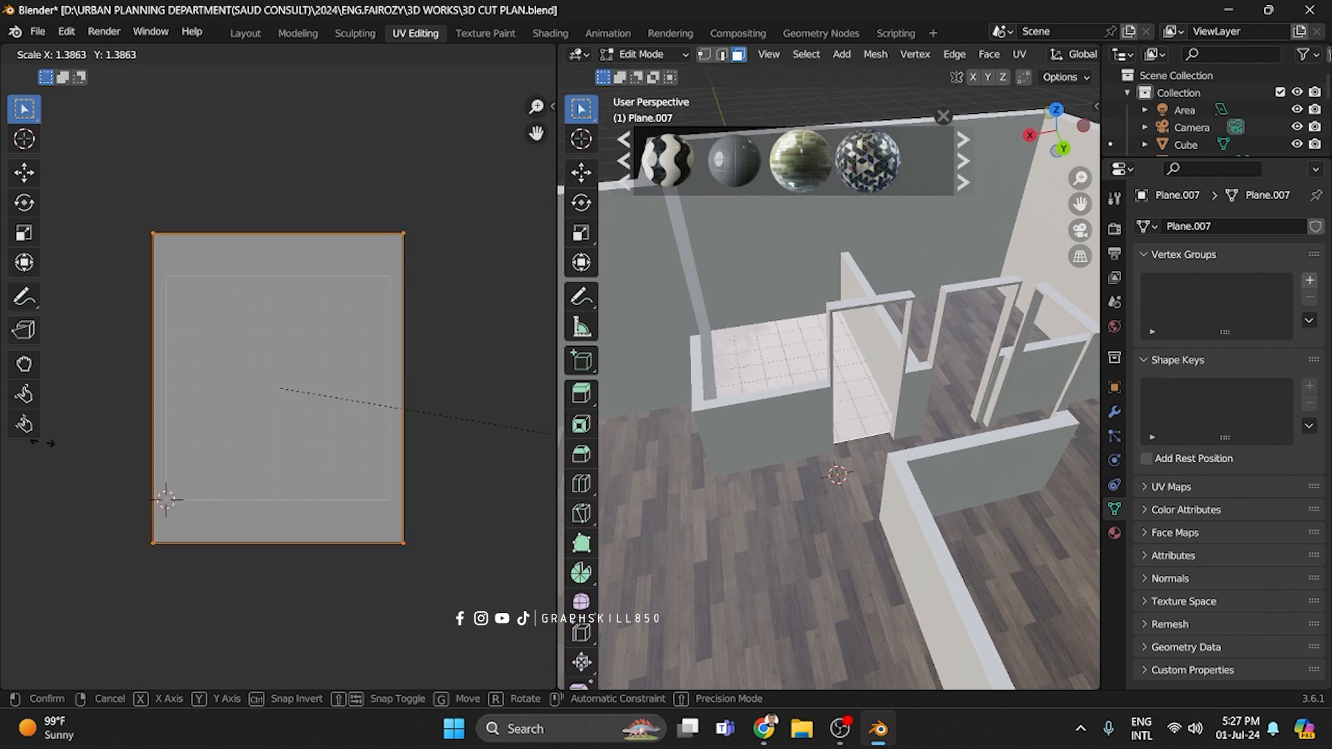
pyautogui.click(805, 439)
pyautogui.press('Tab')
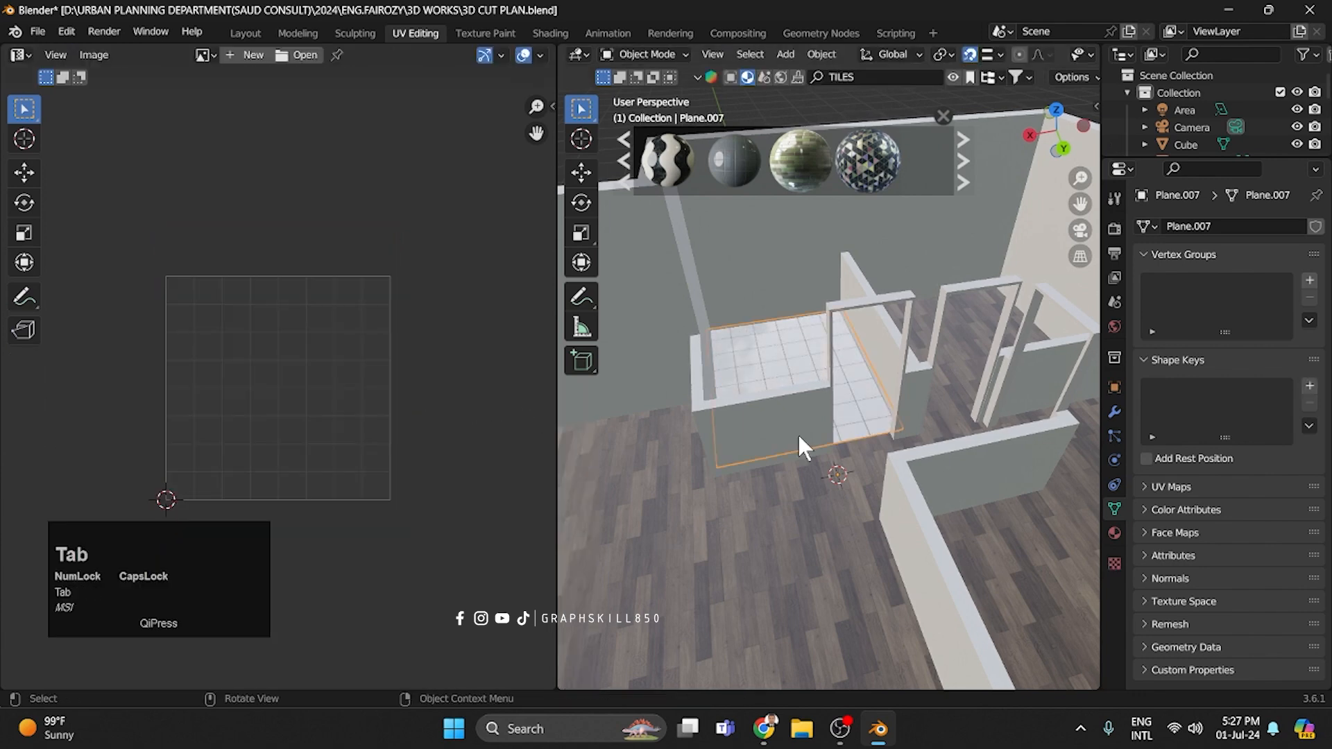
pyautogui.scroll(-3, 769, 409)
pyautogui.moveTo(769, 410); pyautogui.dragTo(1035, 390, button='middle')
pyautogui.scroll(3, 778, 398)
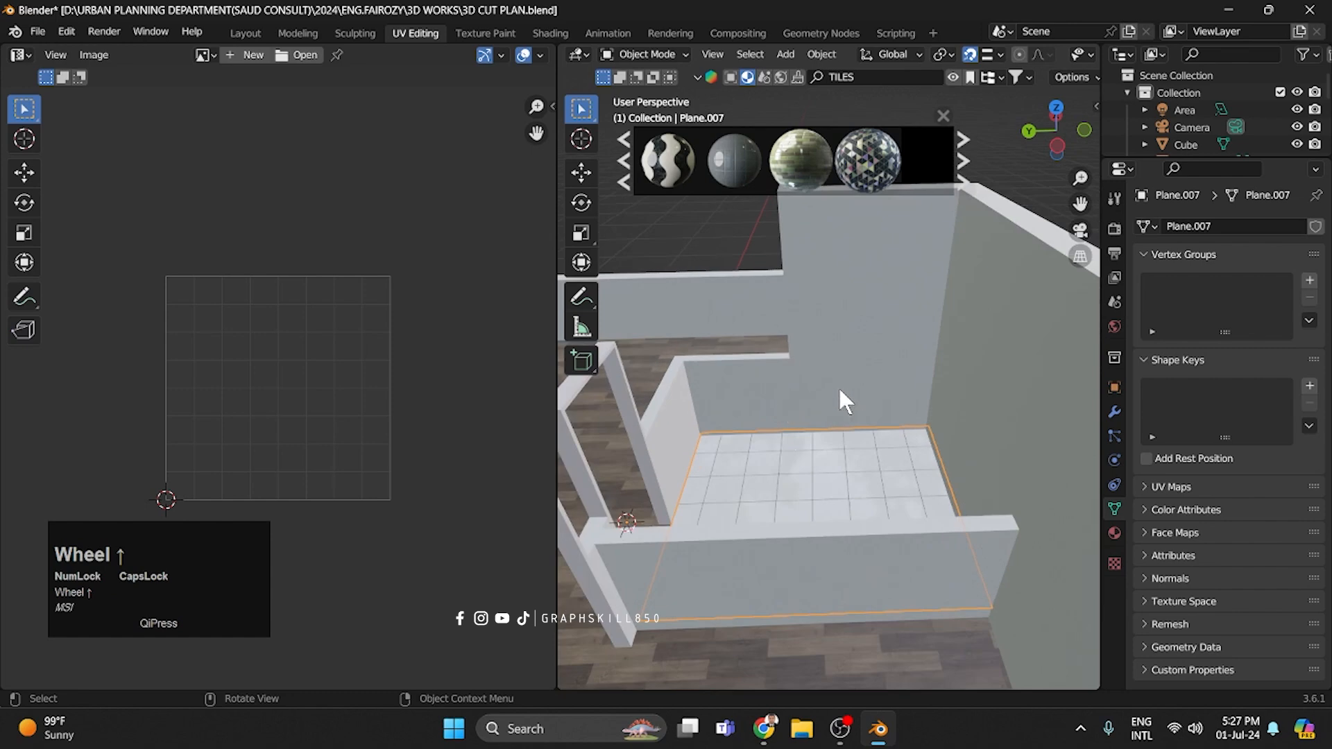
pyautogui.scroll(-1, 718, 428)
pyautogui.moveTo(718, 427); pyautogui.dragTo(694, 409, button='middle')
# Return to the Layout workspace and create a new material on the apartment's walls object.
pyautogui.click(245, 33)
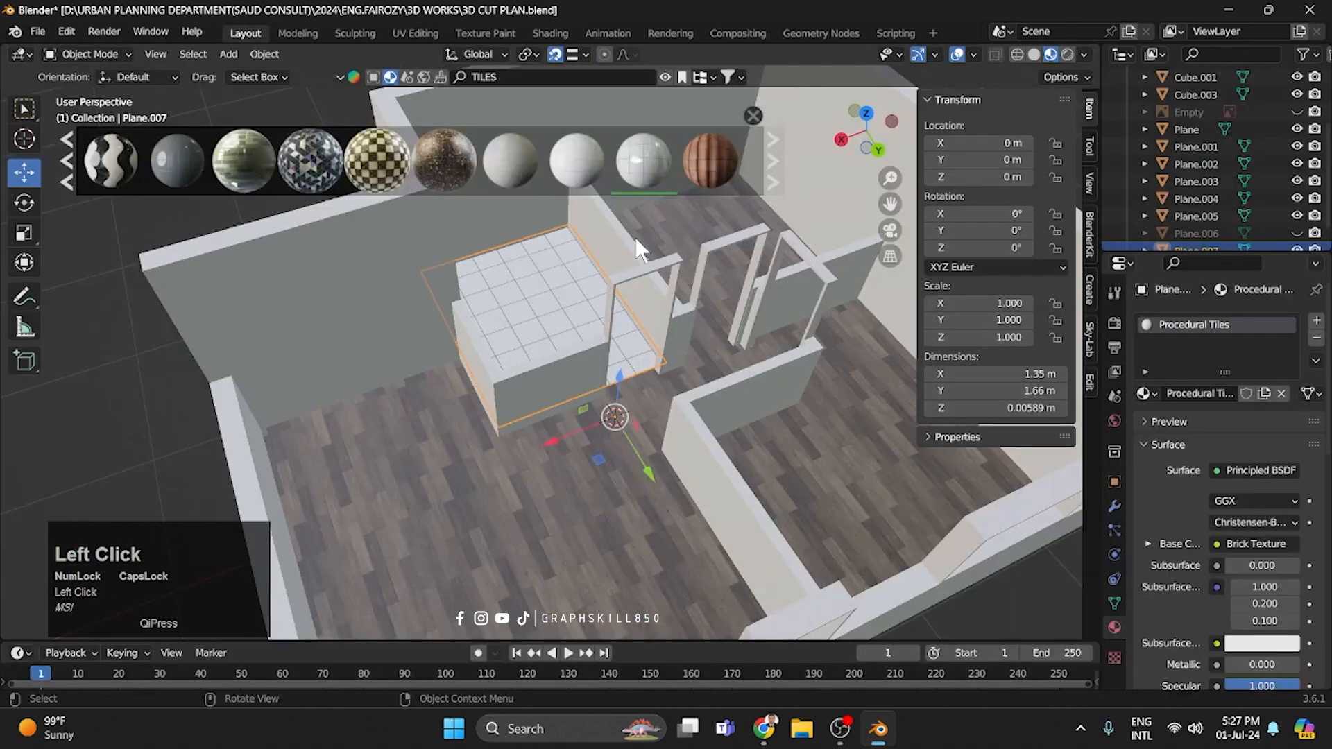
pyautogui.moveTo(667, 335); pyautogui.dragTo(546, 287, button='middle')
pyautogui.scroll(2, 581, 323)
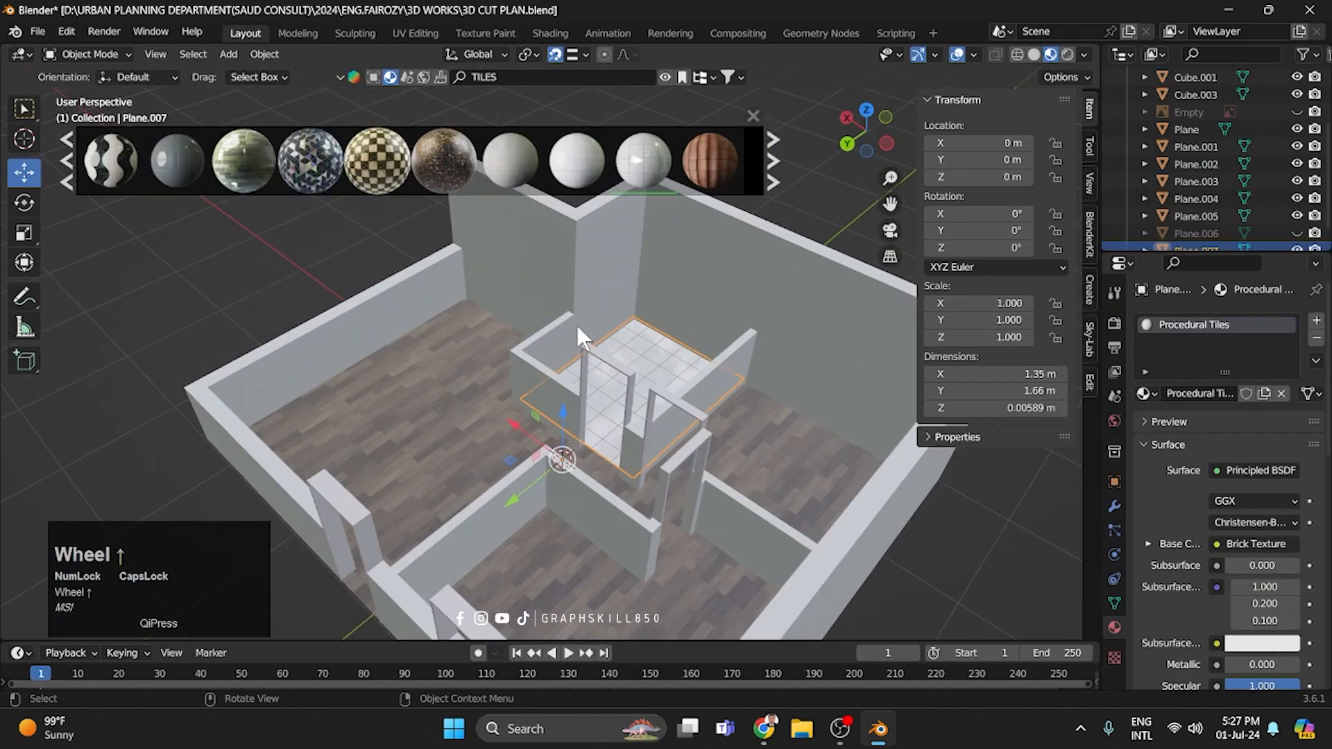
pyautogui.moveTo(556, 352); pyautogui.dragTo(565, 357, button='middle')
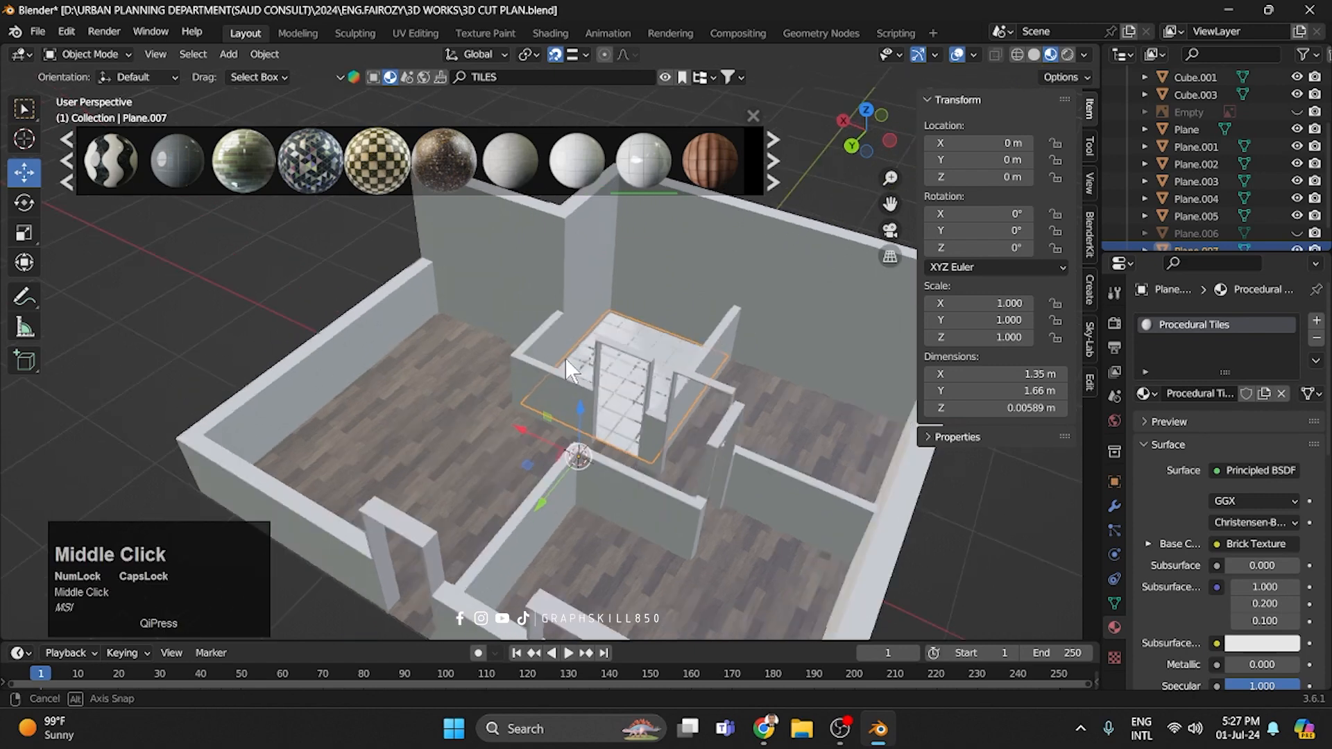
pyautogui.scroll(-4, 549, 298)
pyautogui.click(393, 409)
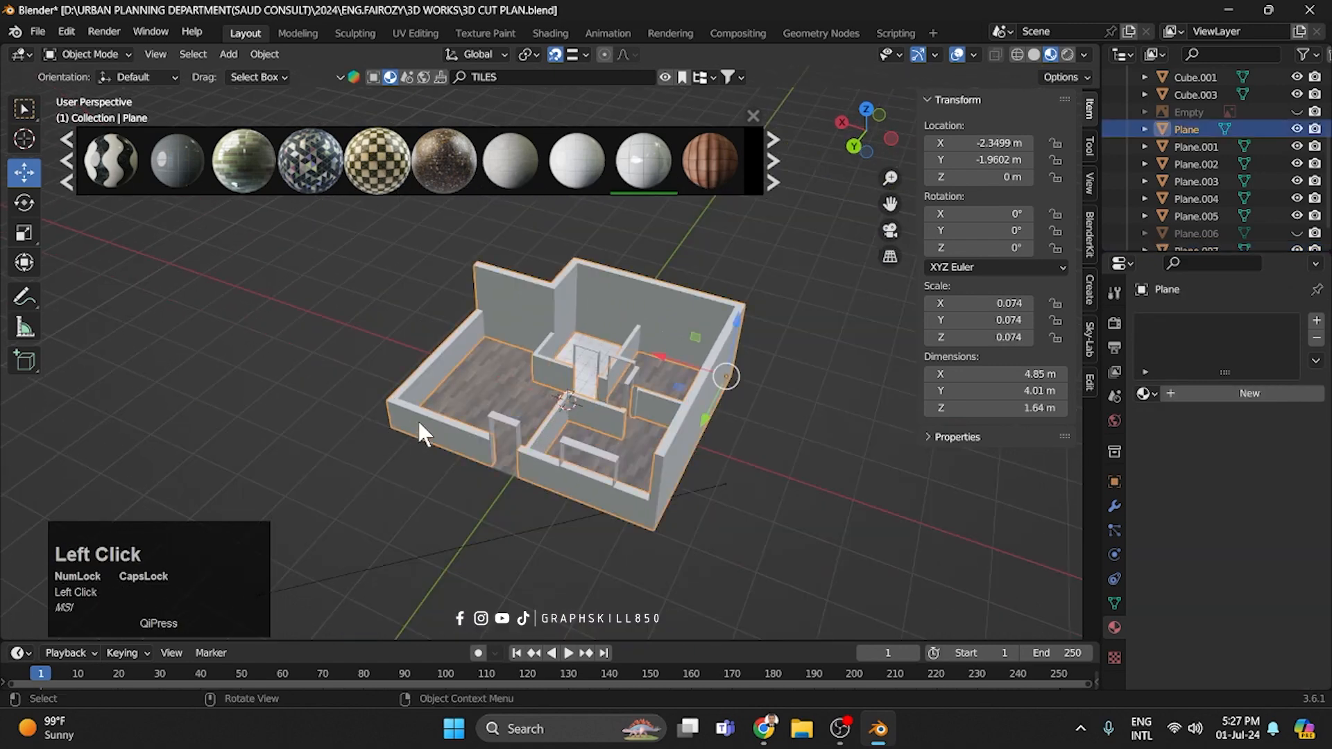
pyautogui.click(1183, 393)
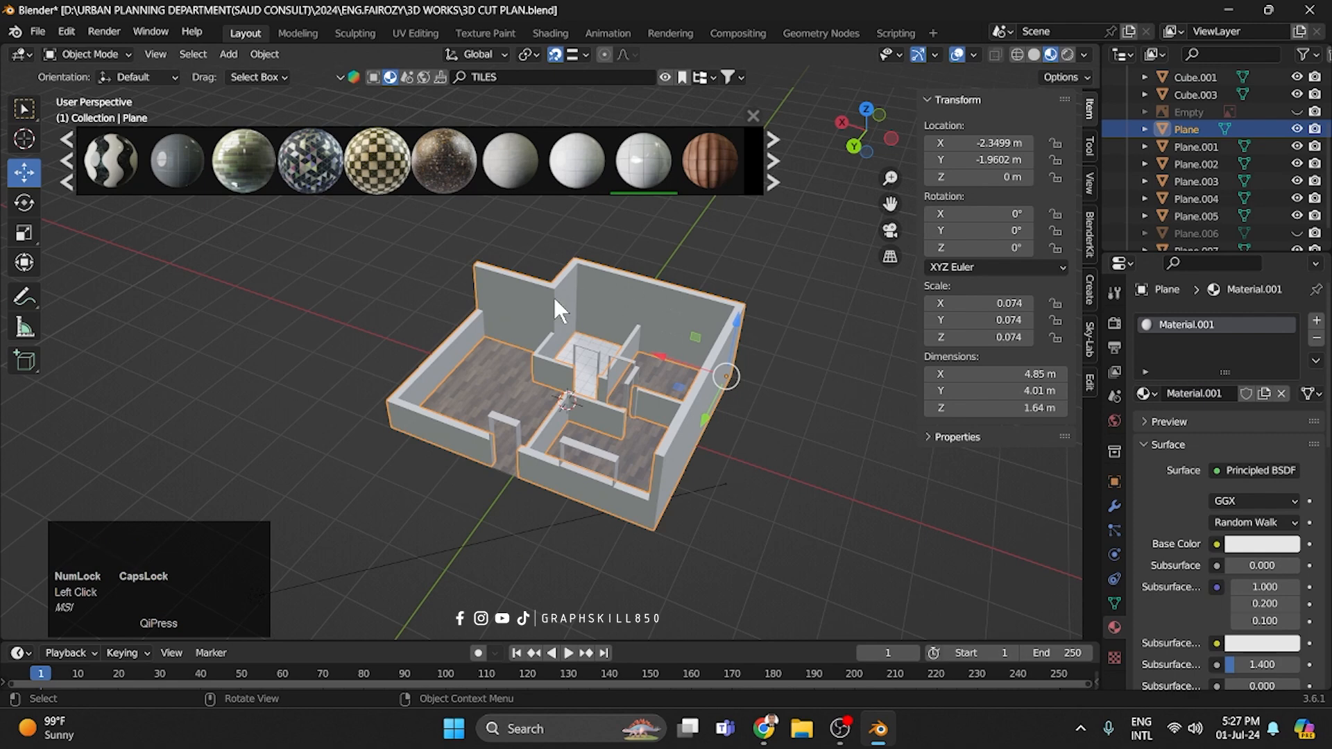
pyautogui.click(1231, 545)
pyautogui.moveTo(1224, 372); pyautogui.dragTo(1194, 397)
pyautogui.hotkey('ctrl', 'z')
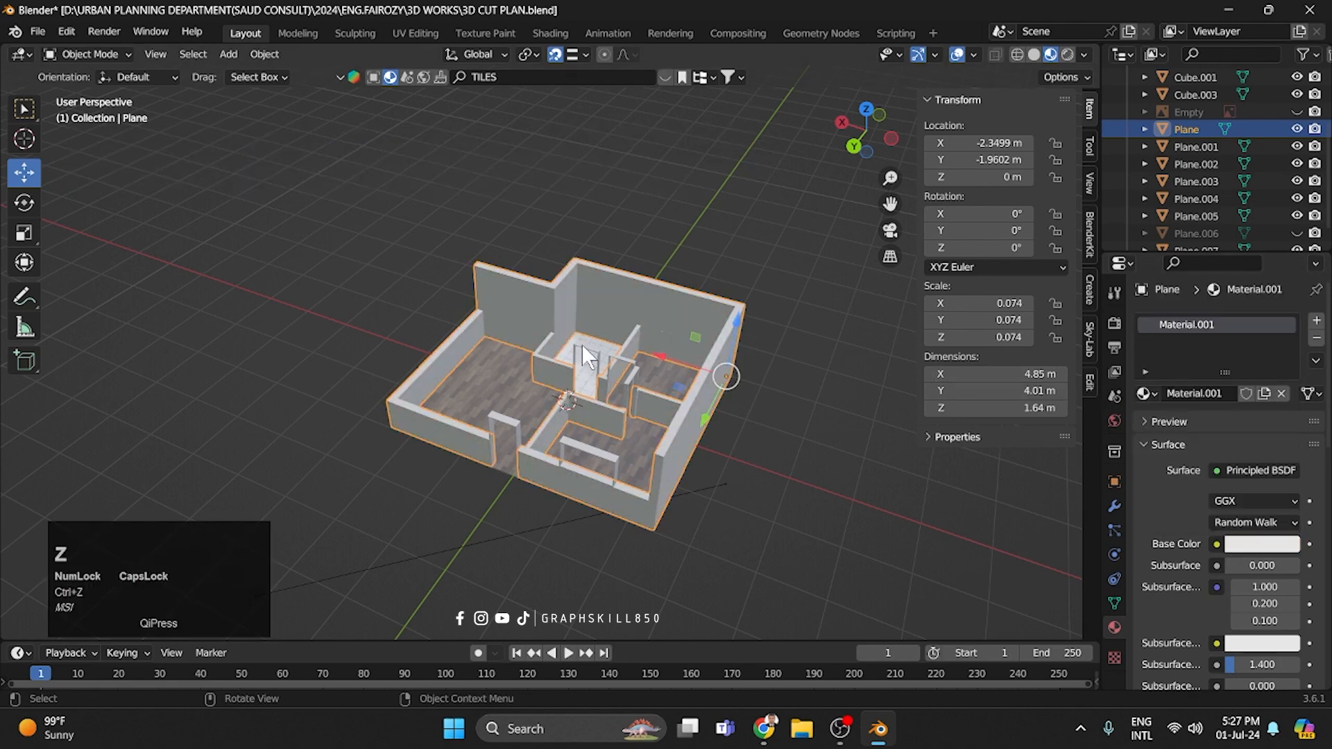
# In Edit Mode, select the small room's back wall faces below the upper loop cut and start on the adjoining side wall.
pyautogui.scroll(3, 580, 337)
pyautogui.moveTo(579, 330); pyautogui.dragTo(564, 366, button='middle')
pyautogui.press('Tab')
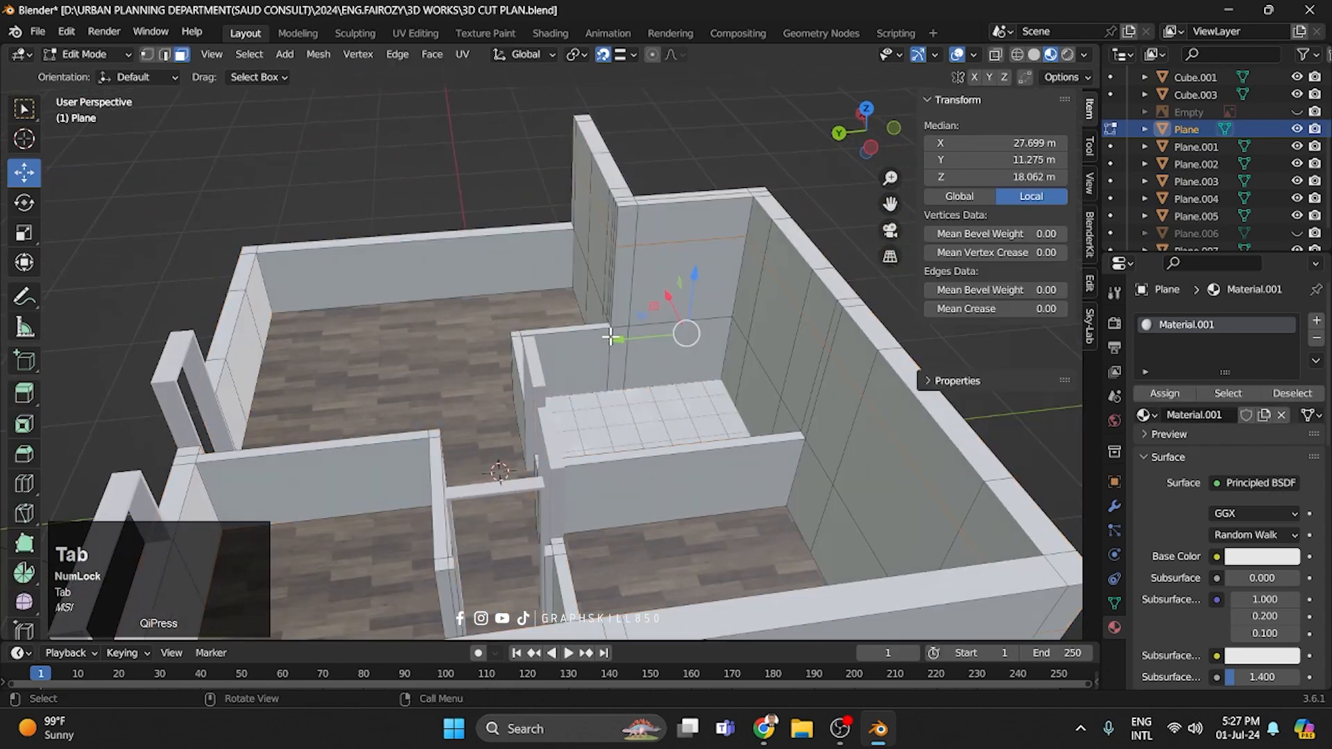
pyautogui.click(637, 342)
pyautogui.keyDown('shift'); pyautogui.click(671, 279); pyautogui.keyUp('shift')
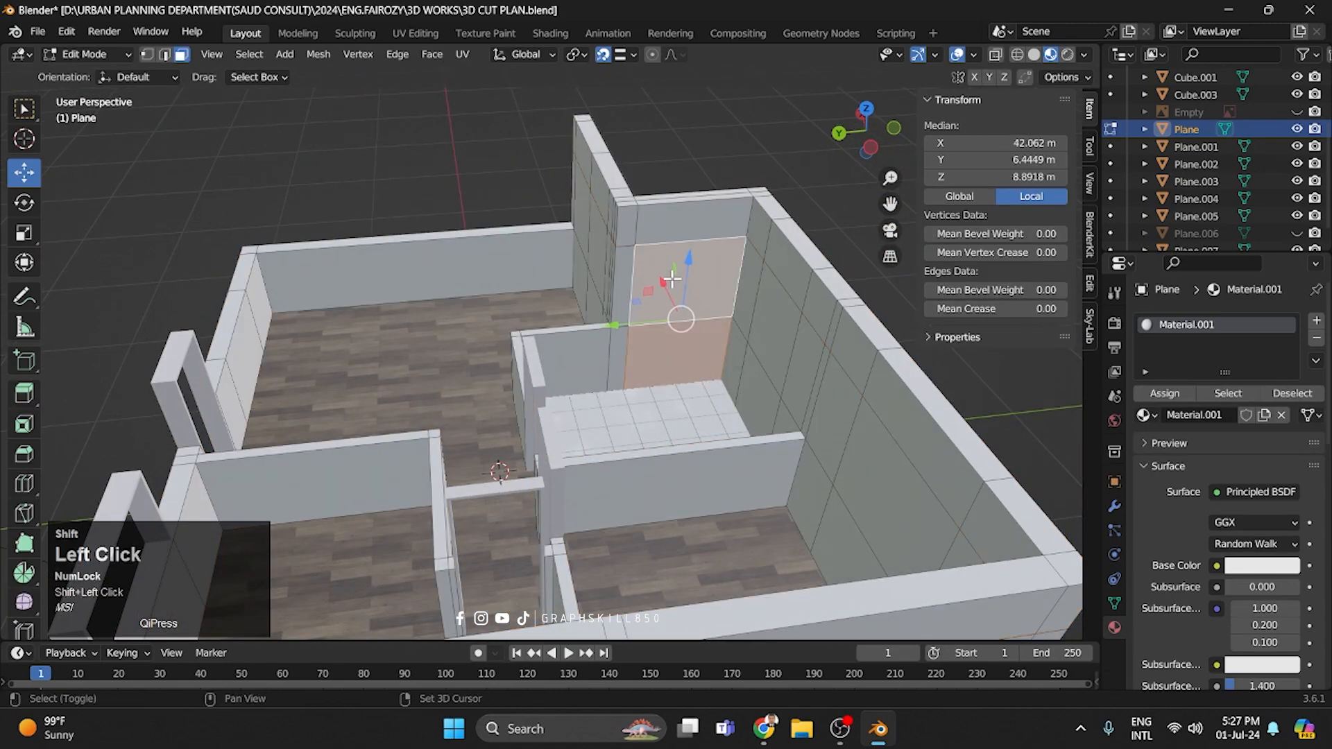
pyautogui.keyDown('shift'); pyautogui.click(626, 281); pyautogui.keyUp('shift')
pyautogui.moveTo(631, 320); pyautogui.dragTo(618, 317, button='middle')
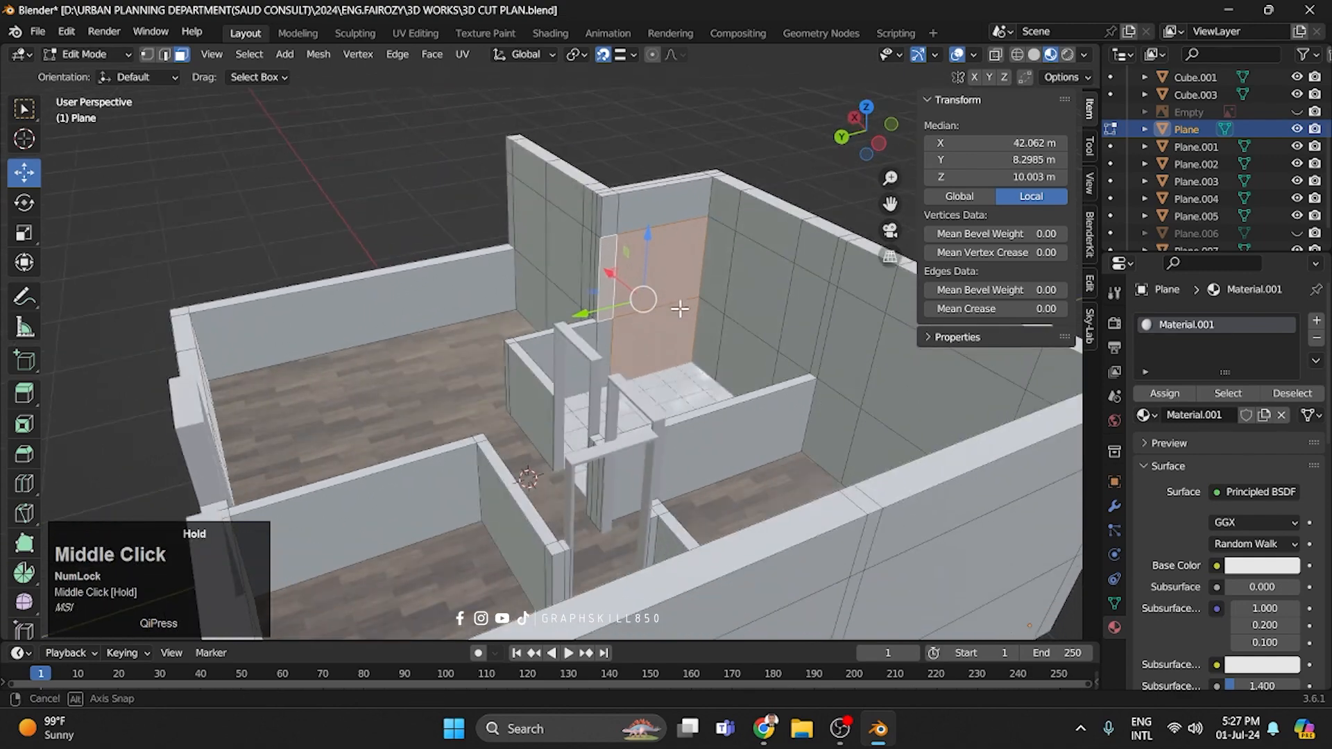
pyautogui.keyDown('shift'); pyautogui.click(609, 329); pyautogui.keyUp('shift')
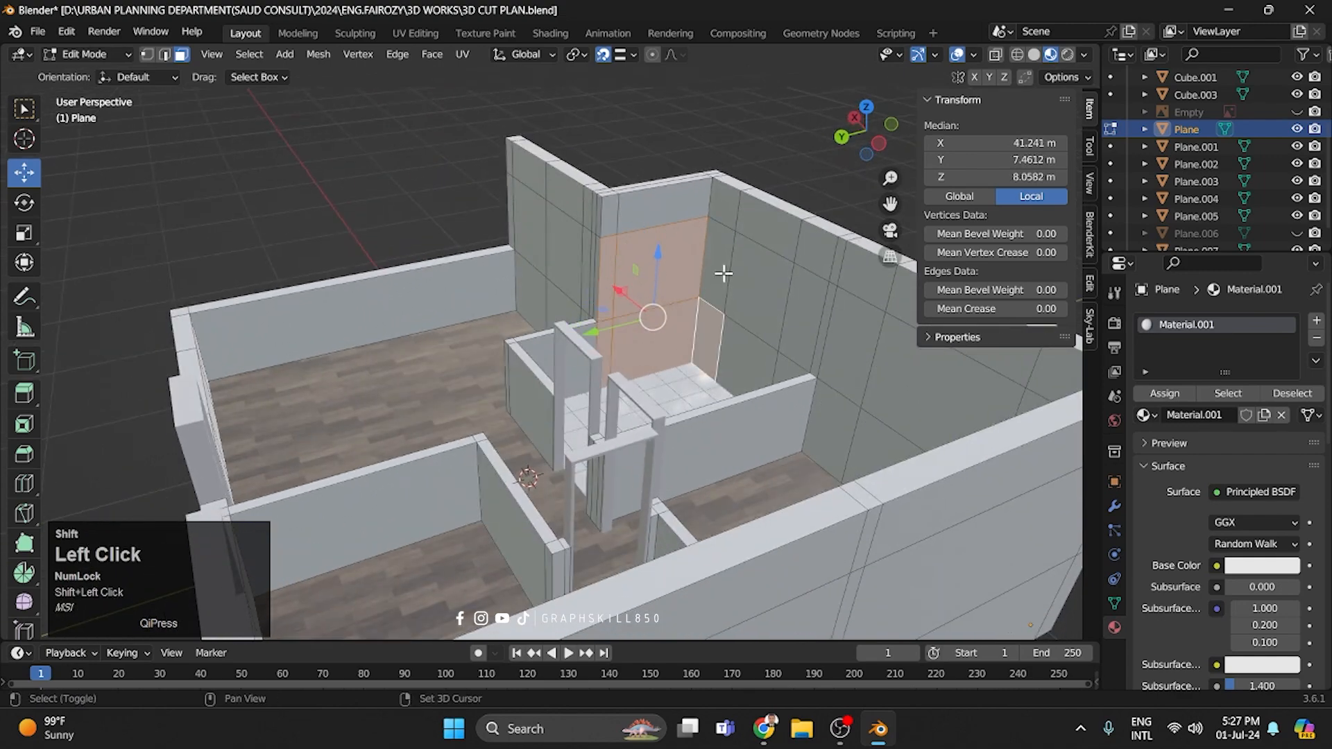
# Extend the selection to the remaining side wall faces and the low partition faces around the tiled floor.
pyautogui.moveTo(721, 274); pyautogui.dragTo(778, 269, button='middle')
pyautogui.keyDown('shift'); pyautogui.click(597, 240); pyautogui.keyUp('shift')
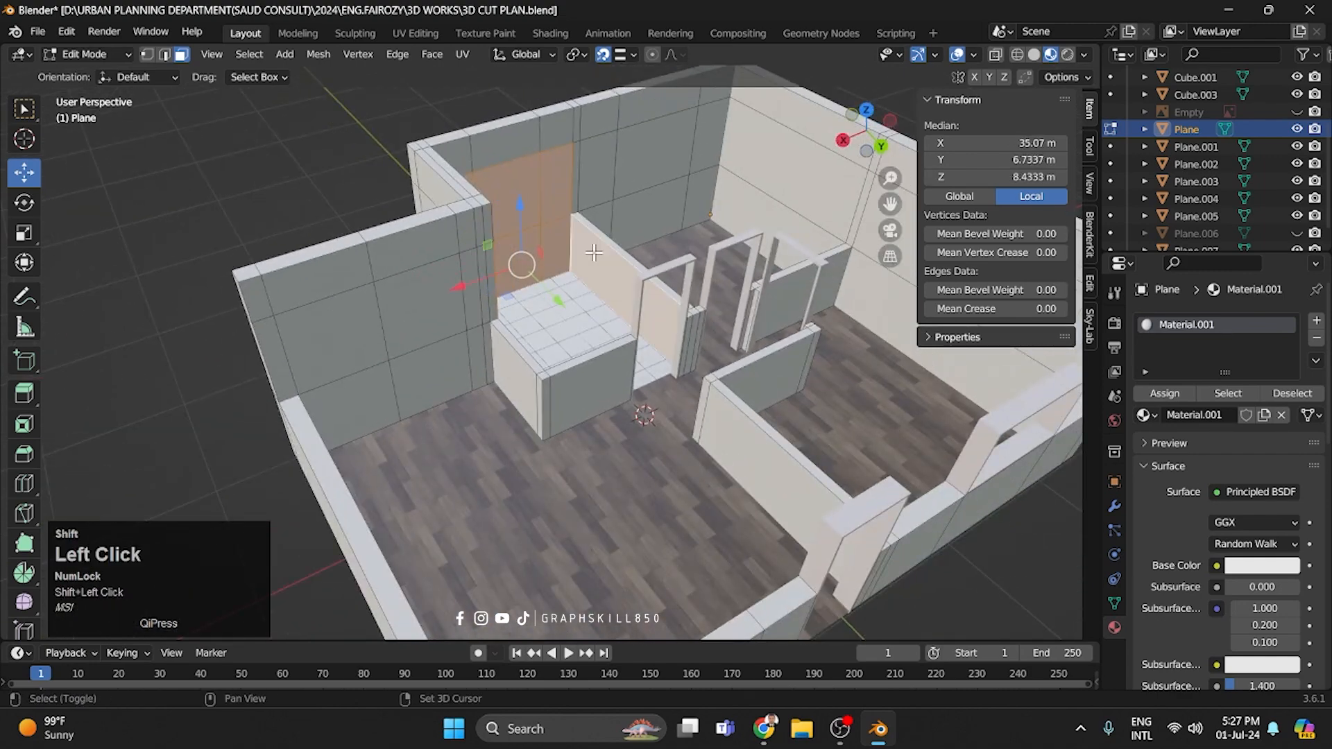
pyautogui.moveTo(597, 243); pyautogui.dragTo(352, 357, button='middle')
pyautogui.scroll(4, 353, 353)
pyautogui.keyDown('shift'); pyautogui.moveTo(340, 340); pyautogui.dragTo(358, 300, button='middle'); pyautogui.keyUp('shift')
pyautogui.keyDown('shift'); pyautogui.click(358, 300); pyautogui.keyUp('shift')
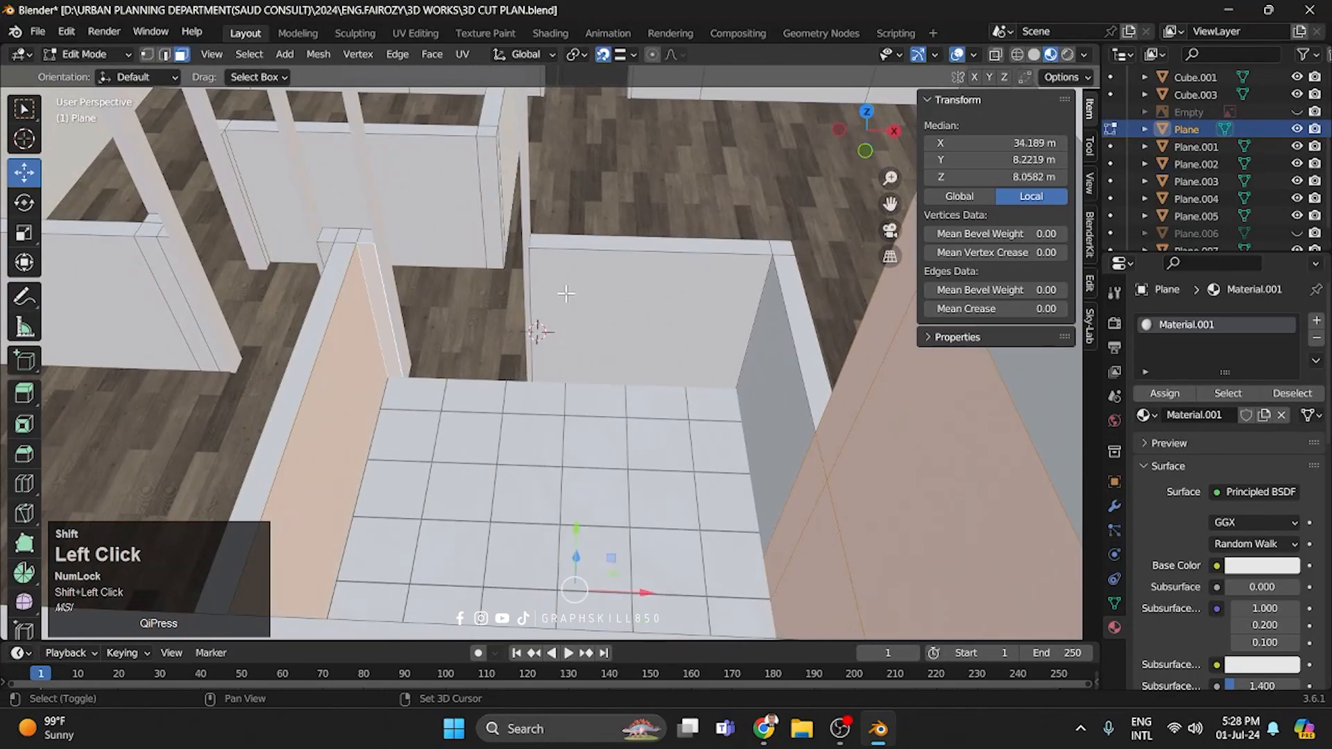
pyautogui.moveTo(768, 381); pyautogui.dragTo(723, 379, button='middle')
pyautogui.moveTo(598, 375); pyautogui.dragTo(534, 70, button='middle')
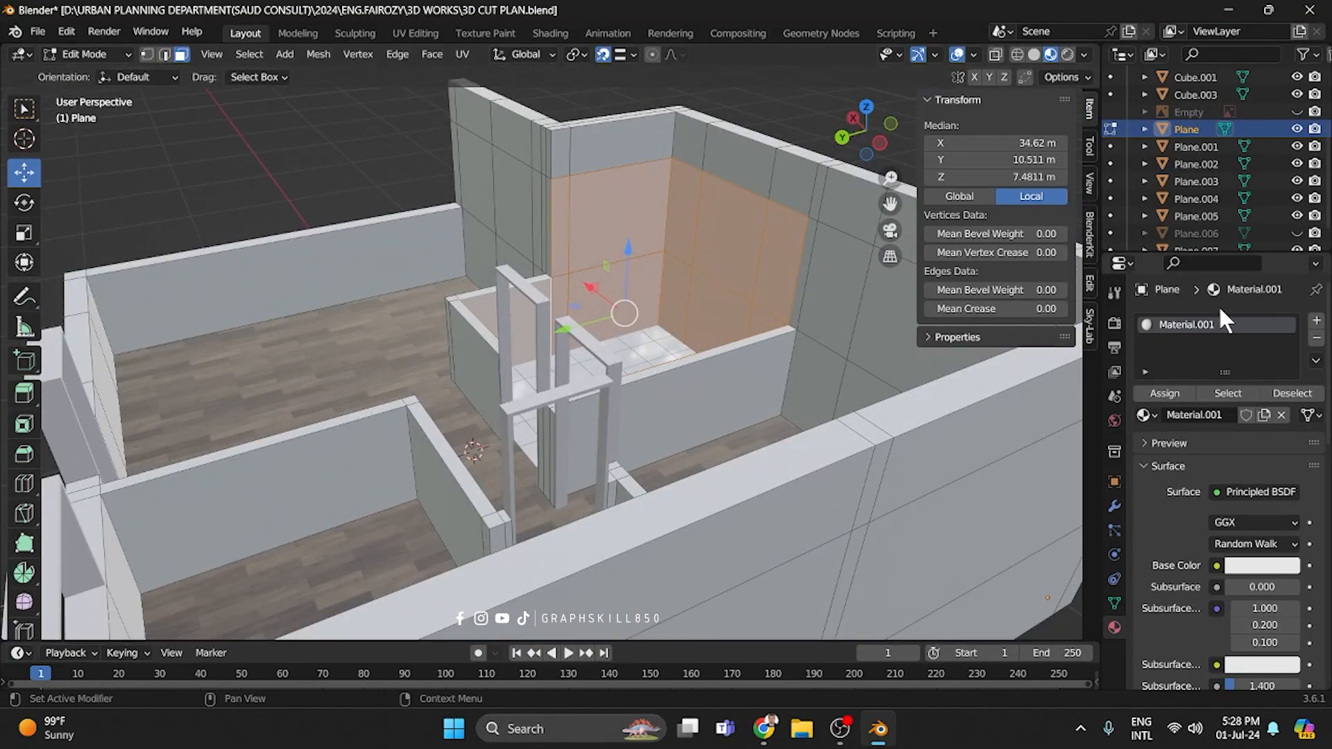
pyautogui.moveTo(603, 268); pyautogui.dragTo(655, 282, button='middle')
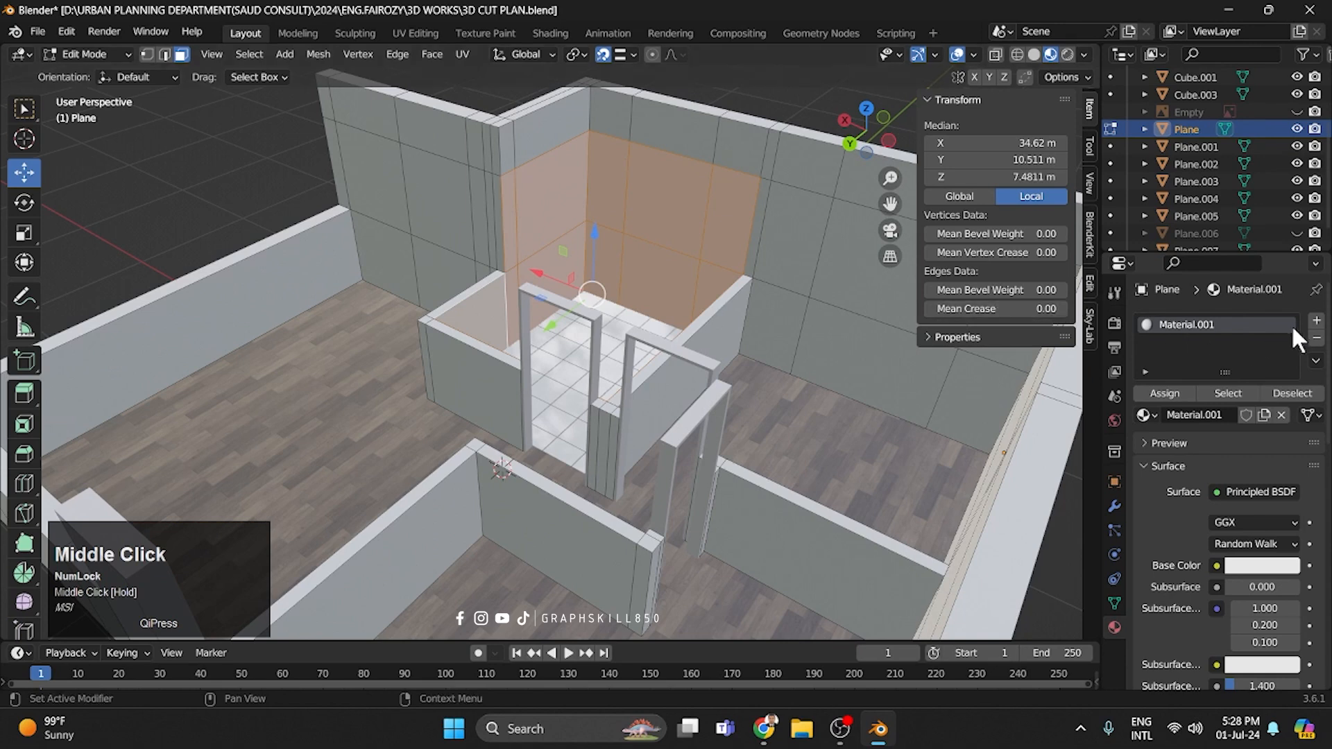
# Add a second new material to the walls object, assign it to the selected small-room faces, and return to Object Mode.
pyautogui.click(1316, 322)
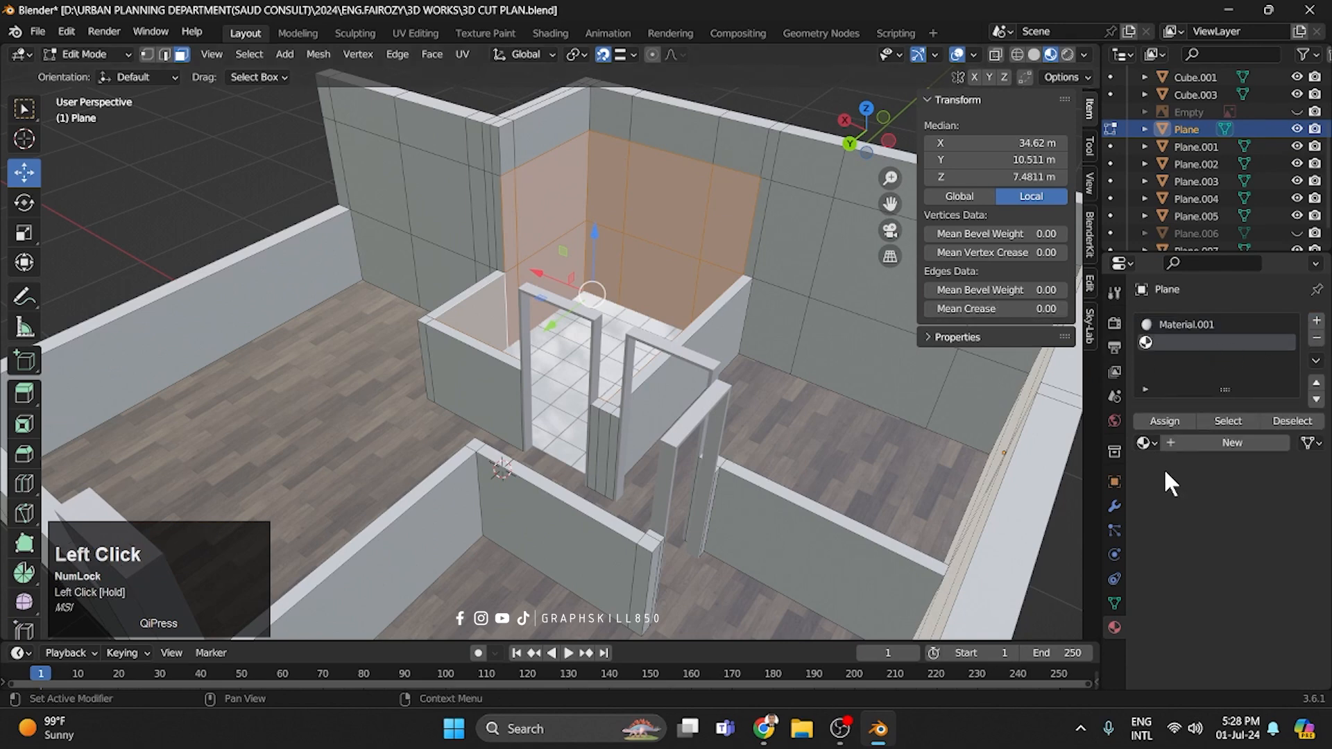
pyautogui.click(1180, 436)
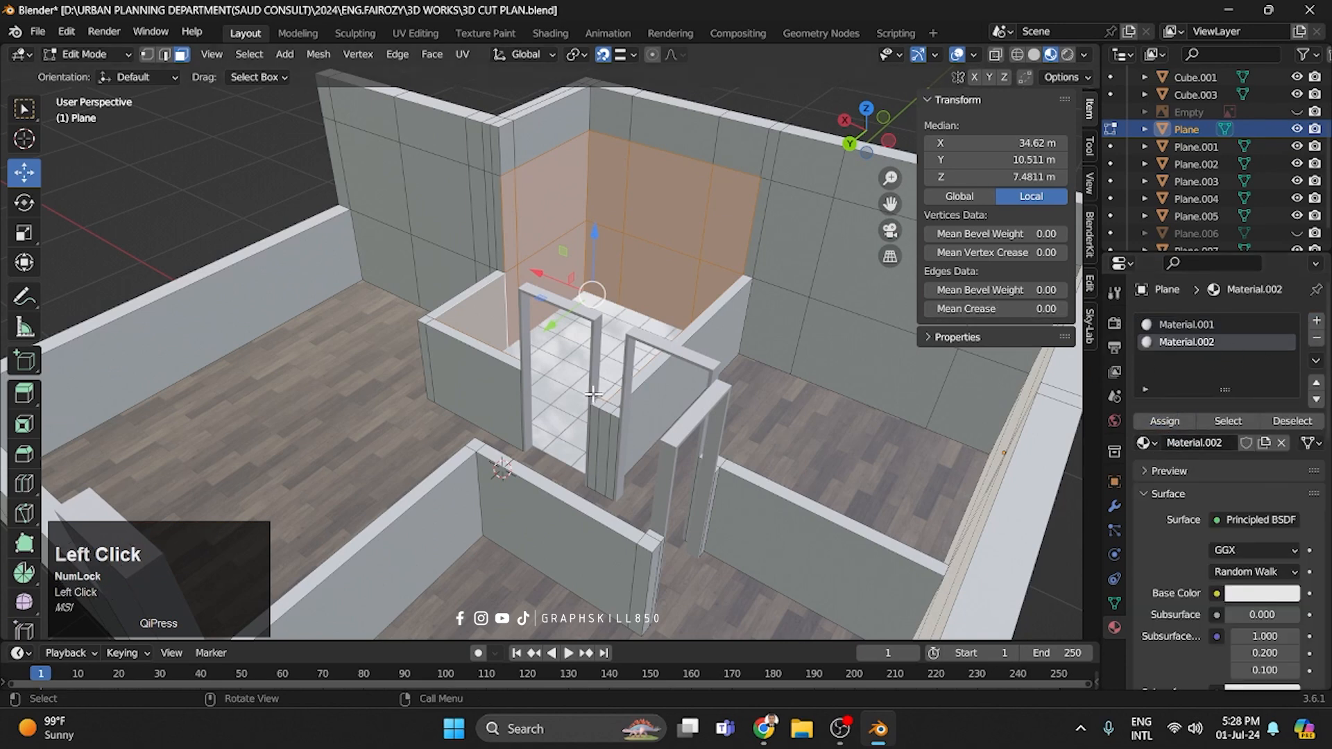
pyautogui.moveTo(486, 375); pyautogui.dragTo(516, 380, button='middle')
pyautogui.press('Tab')
pyautogui.moveTo(398, 380); pyautogui.dragTo(461, 389, button='middle')
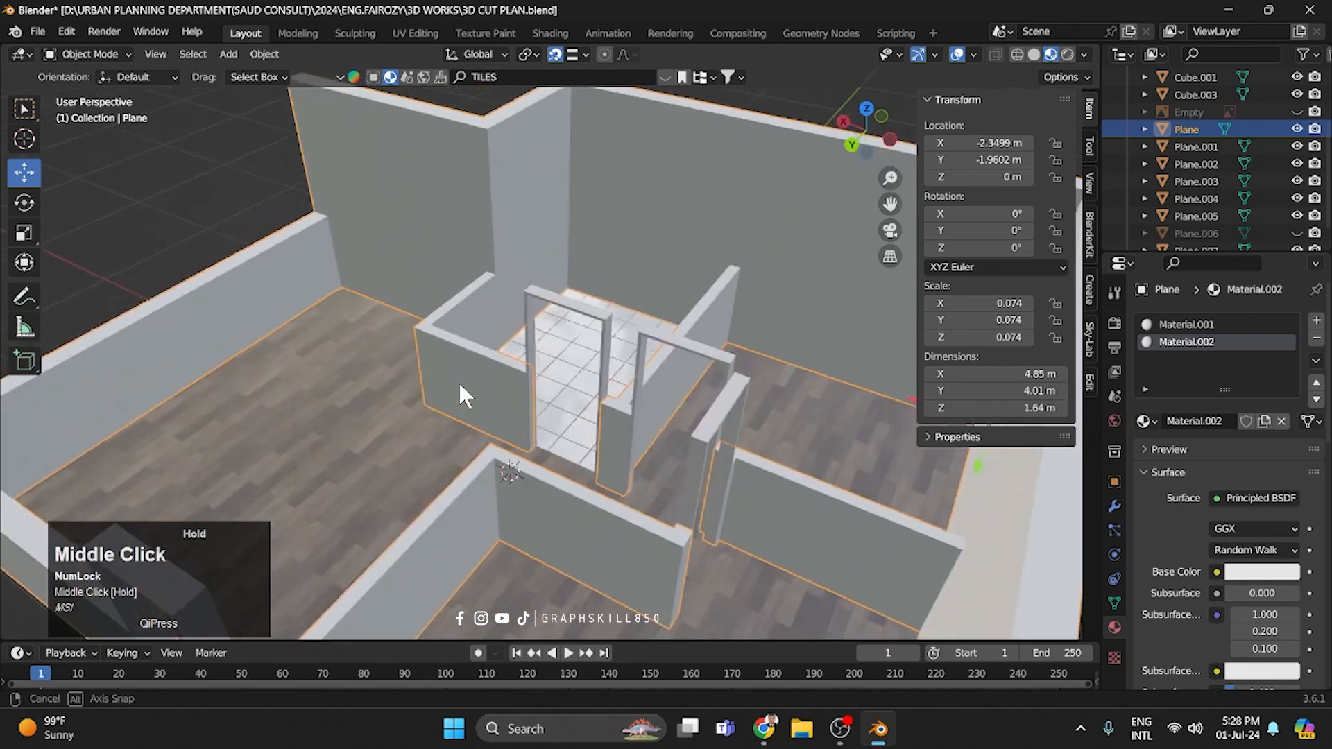
# Apply the Procedural Tiles material from the BlenderKit tile results to the small room's inner wall faces.
pyautogui.click(568, 77)
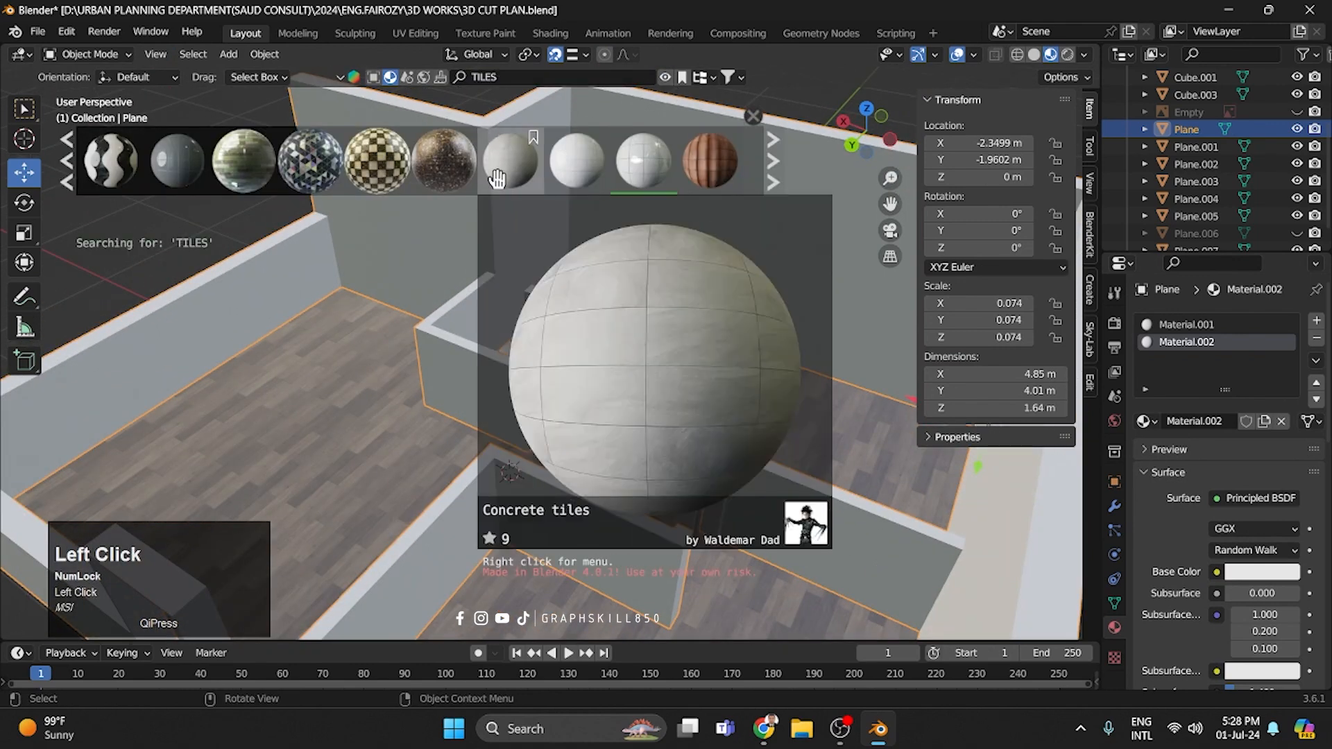
pyautogui.moveTo(577, 169)
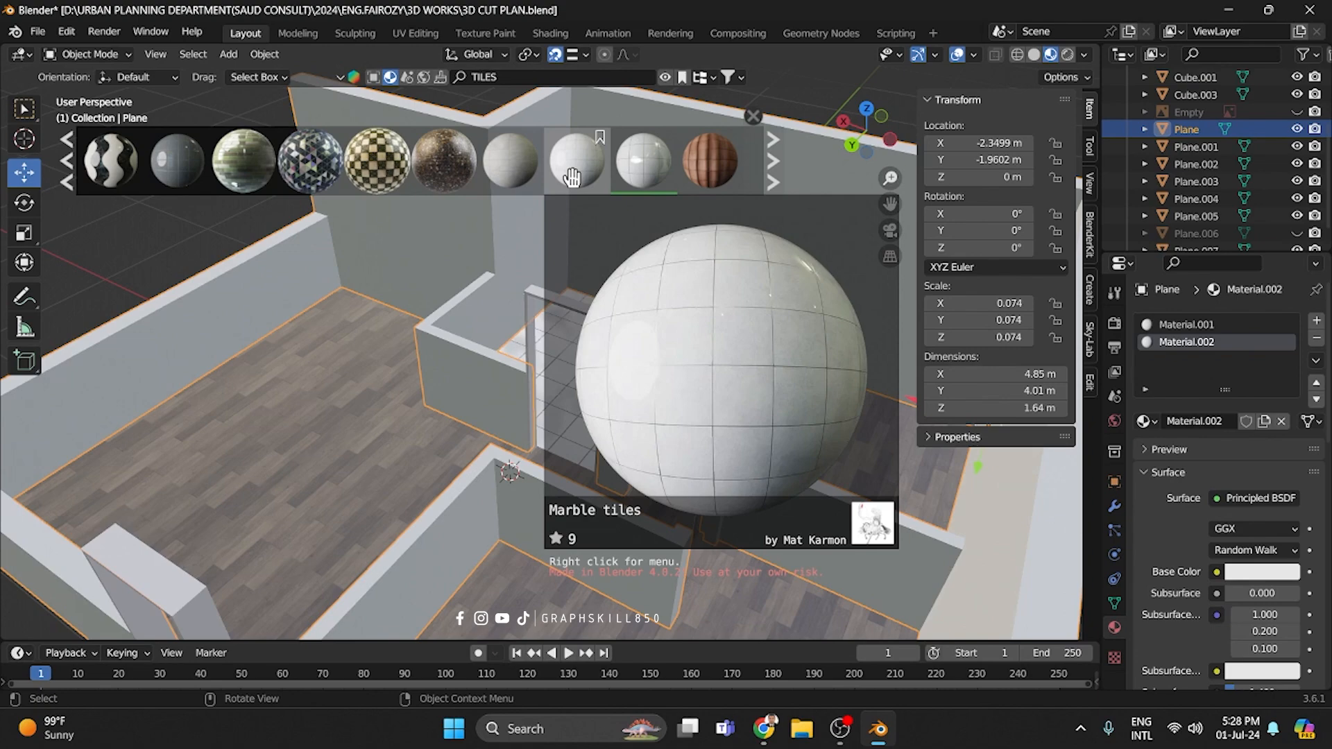
pyautogui.moveTo(643, 161); pyautogui.dragTo(526, 267)
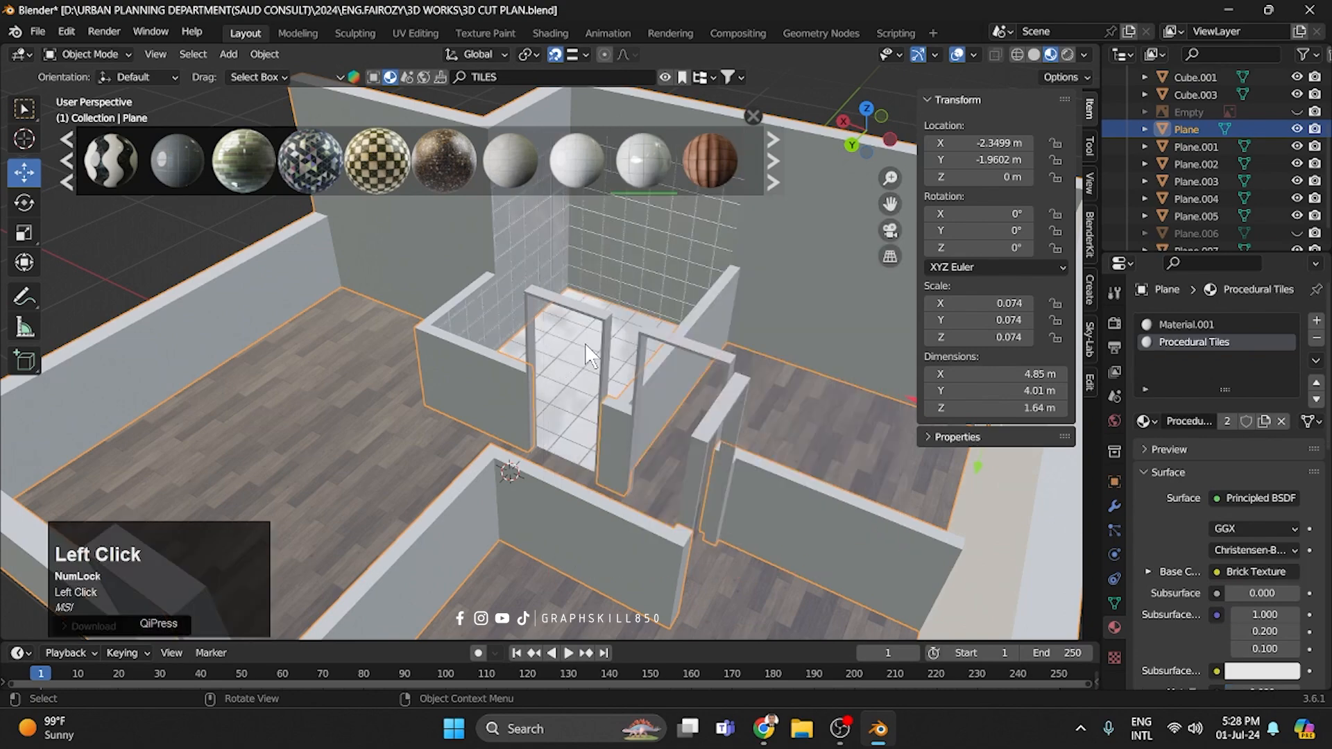
# Browse further tile results and apply the Tiles 06 material to the small room's inner wall faces.
pyautogui.moveTo(585, 343); pyautogui.dragTo(505, 399, button='middle')
pyautogui.scroll(-4, 542, 268)
pyautogui.moveTo(505, 398); pyautogui.dragTo(424, 301, button='middle')
pyautogui.click(67, 180)
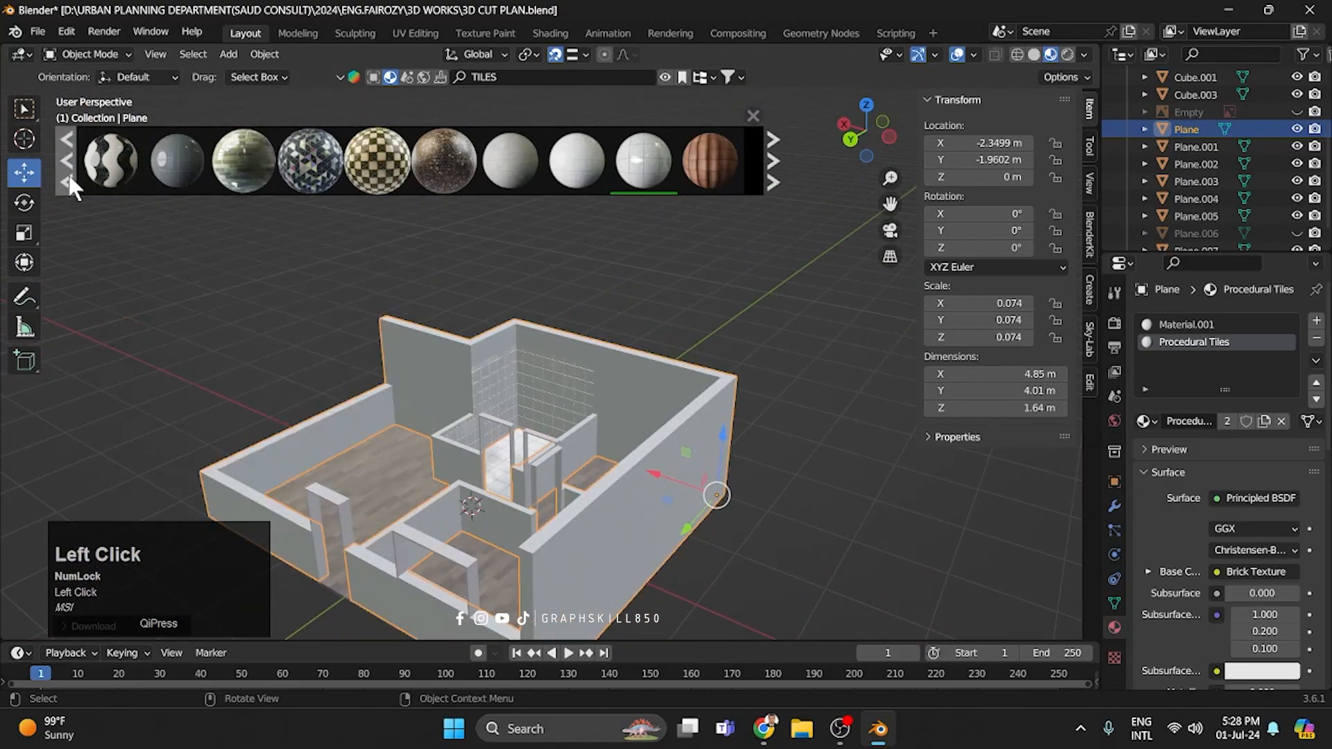
pyautogui.click(775, 162)
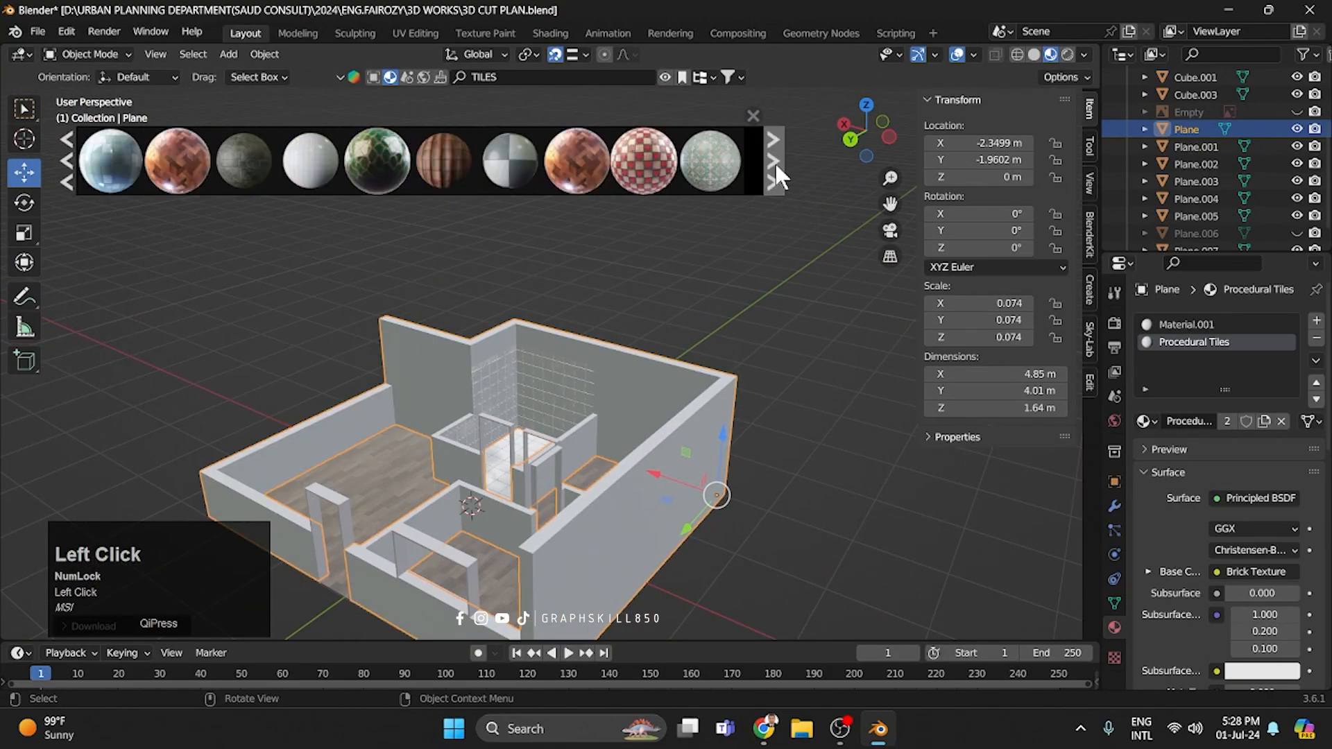
pyautogui.moveTo(111, 160); pyautogui.dragTo(489, 362)
pyautogui.moveTo(488, 362); pyautogui.dragTo(556, 327, button='middle')
pyautogui.scroll(2, 489, 406)
pyautogui.scroll(1, 556, 328)
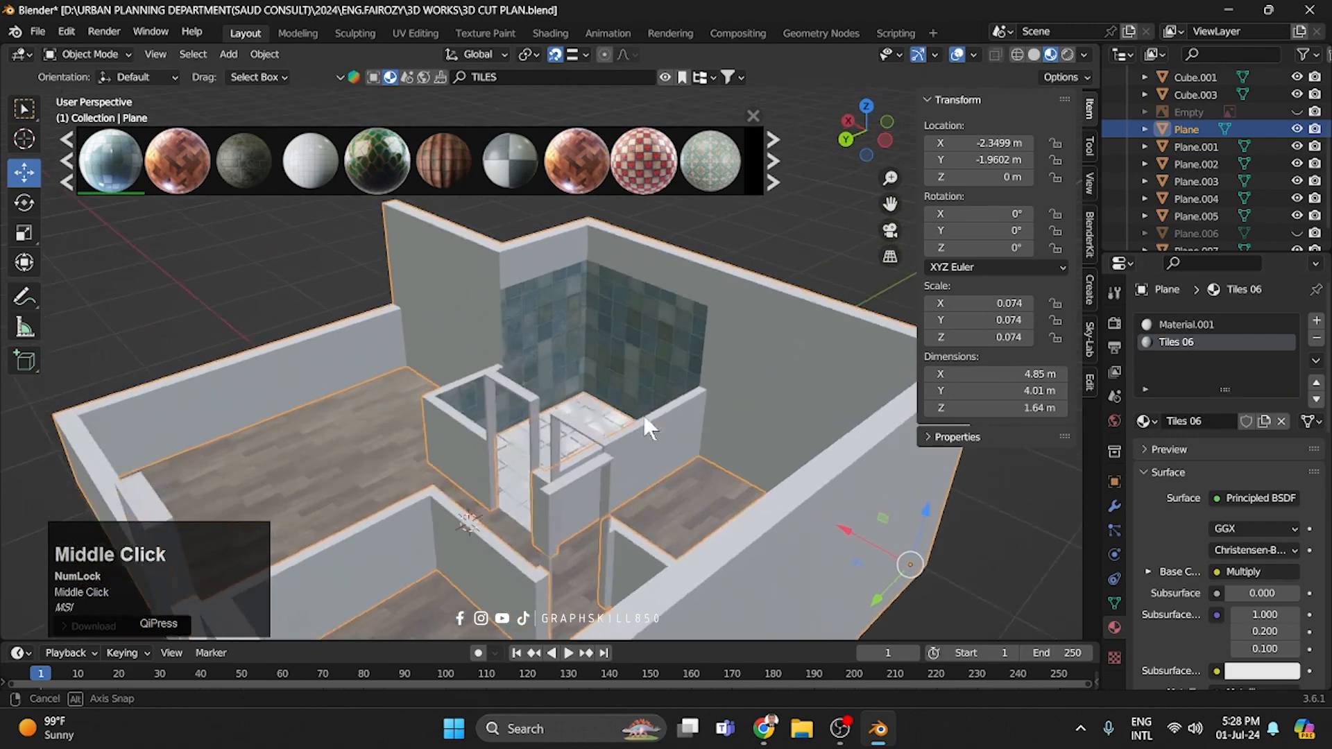
# In top view, duplicate the small room's tiled floor slab and place the copy about 1.39 m along X, over the adjacent larger room.
pyautogui.moveTo(644, 415); pyautogui.dragTo(510, 402, button='middle')
pyautogui.scroll(-2, 709, 395)
pyautogui.scroll(5, 571, 430)
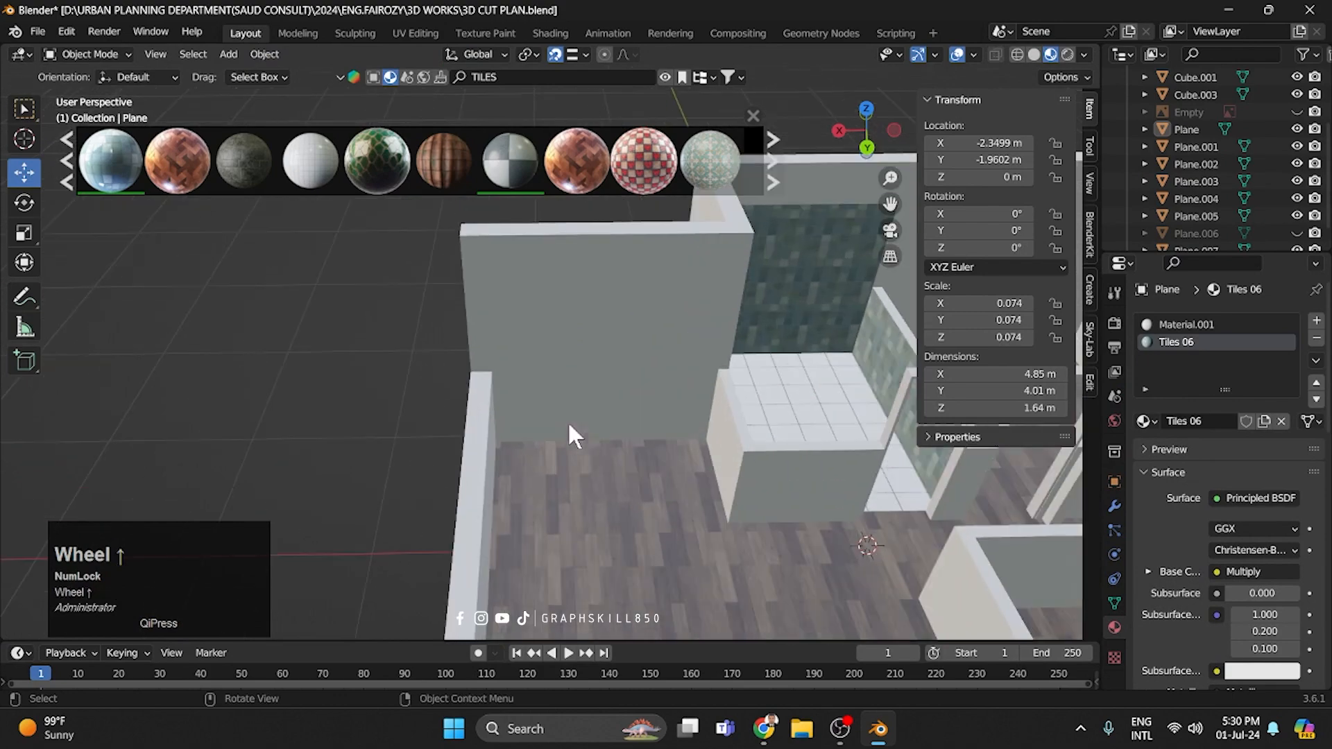
pyautogui.moveTo(660, 477); pyautogui.dragTo(653, 481, button='middle')
pyautogui.press('KP_7')
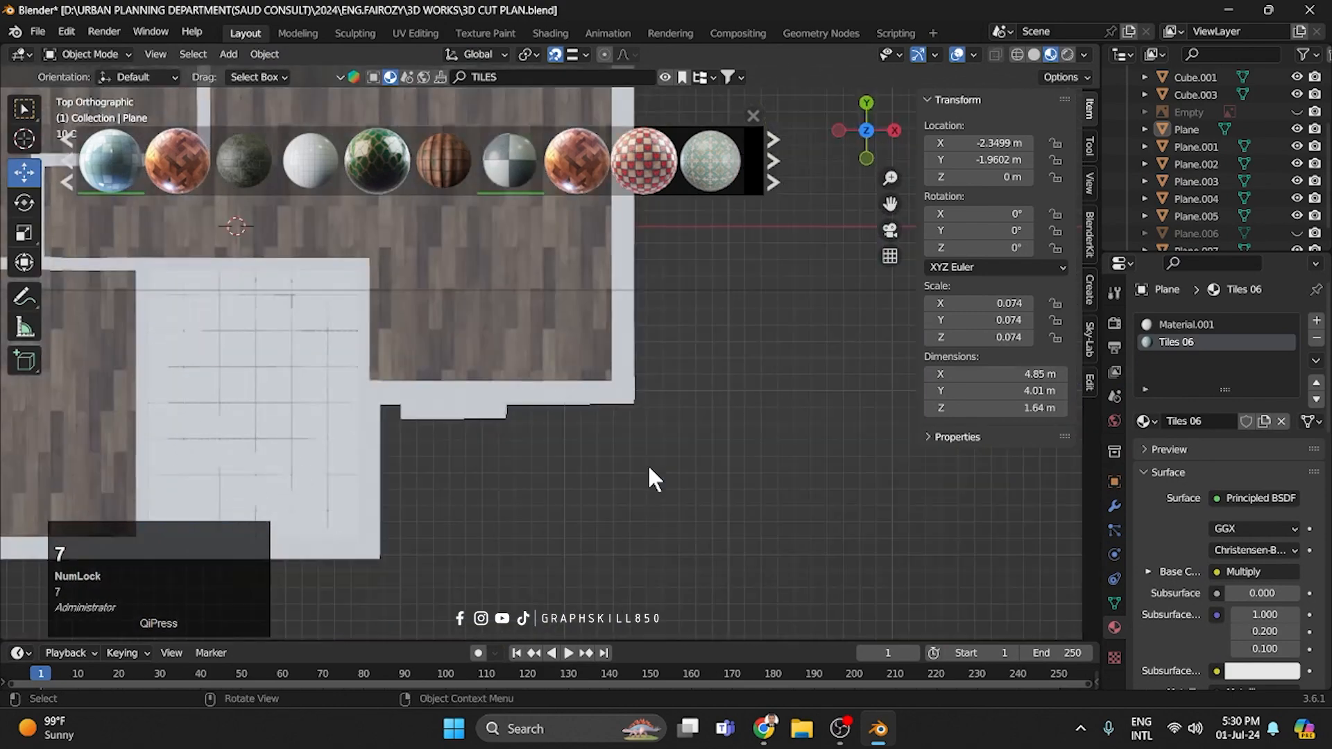
pyautogui.keyDown('shift'); pyautogui.moveTo(611, 322); pyautogui.dragTo(782, 395, button='middle'); pyautogui.keyUp('shift')
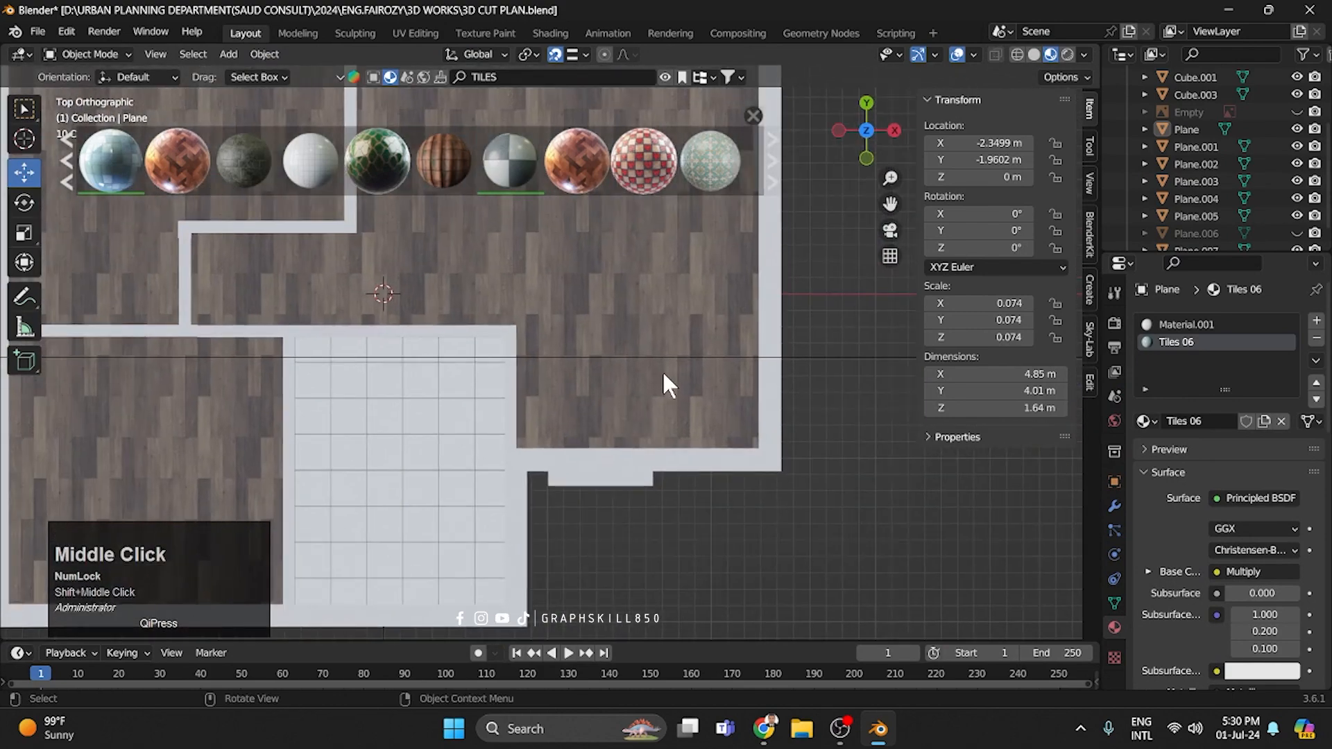
pyautogui.keyDown('shift'); pyautogui.moveTo(662, 375); pyautogui.dragTo(776, 263, button='middle'); pyautogui.keyUp('shift')
pyautogui.click(543, 308)
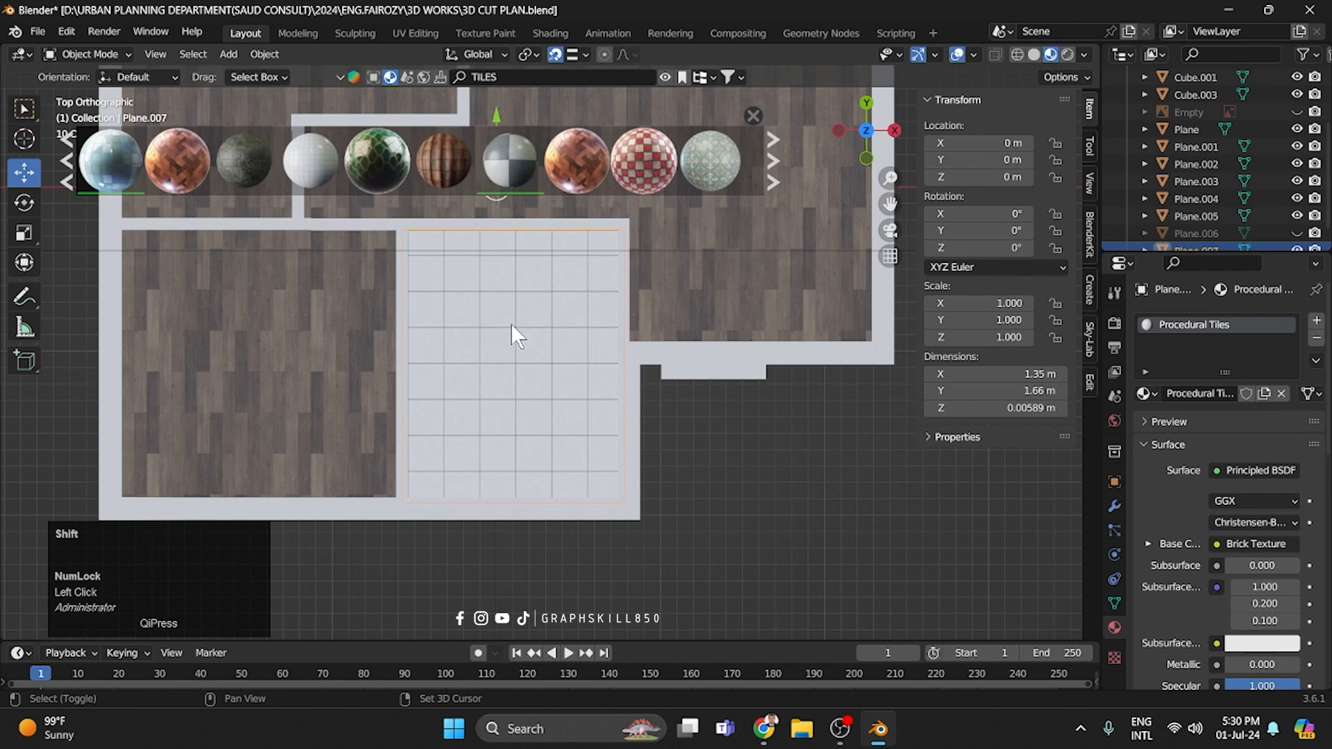
pyautogui.hotkey('shift', 'd')
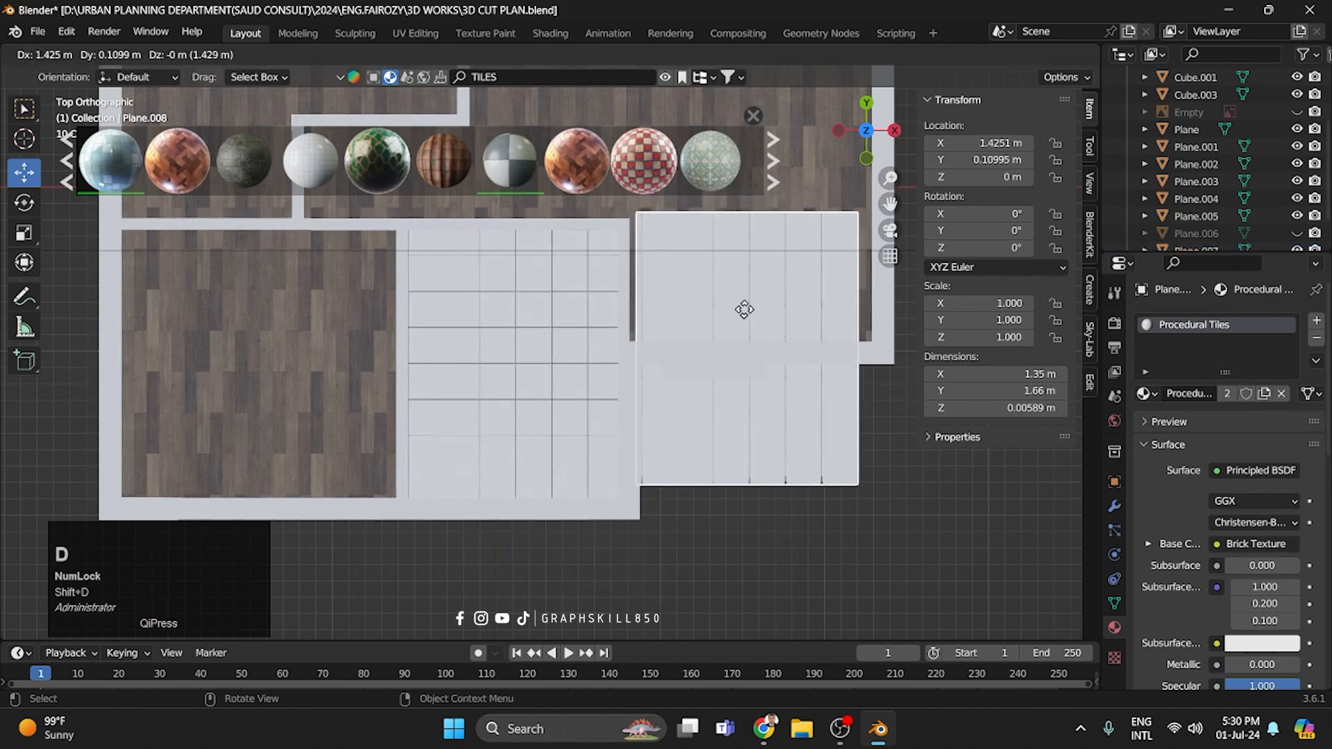
pyautogui.click(743, 311)
# Set the copied slab's origin to its geometry.
pyautogui.keyDown('shift'); pyautogui.moveTo(740, 313); pyautogui.dragTo(618, 344, button='middle'); pyautogui.keyUp('shift')
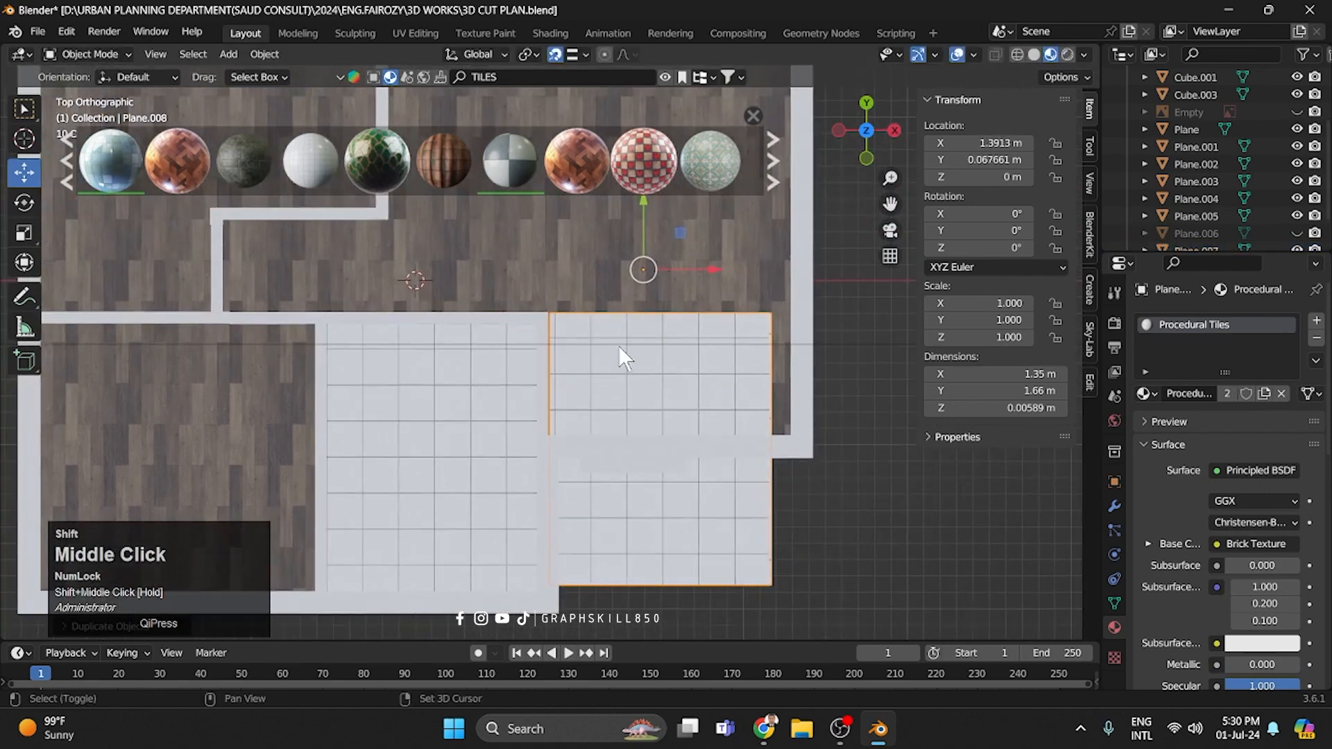
pyautogui.scroll(3, 618, 344)
pyautogui.rightClick(655, 337)
pyautogui.moveTo(600, 418)
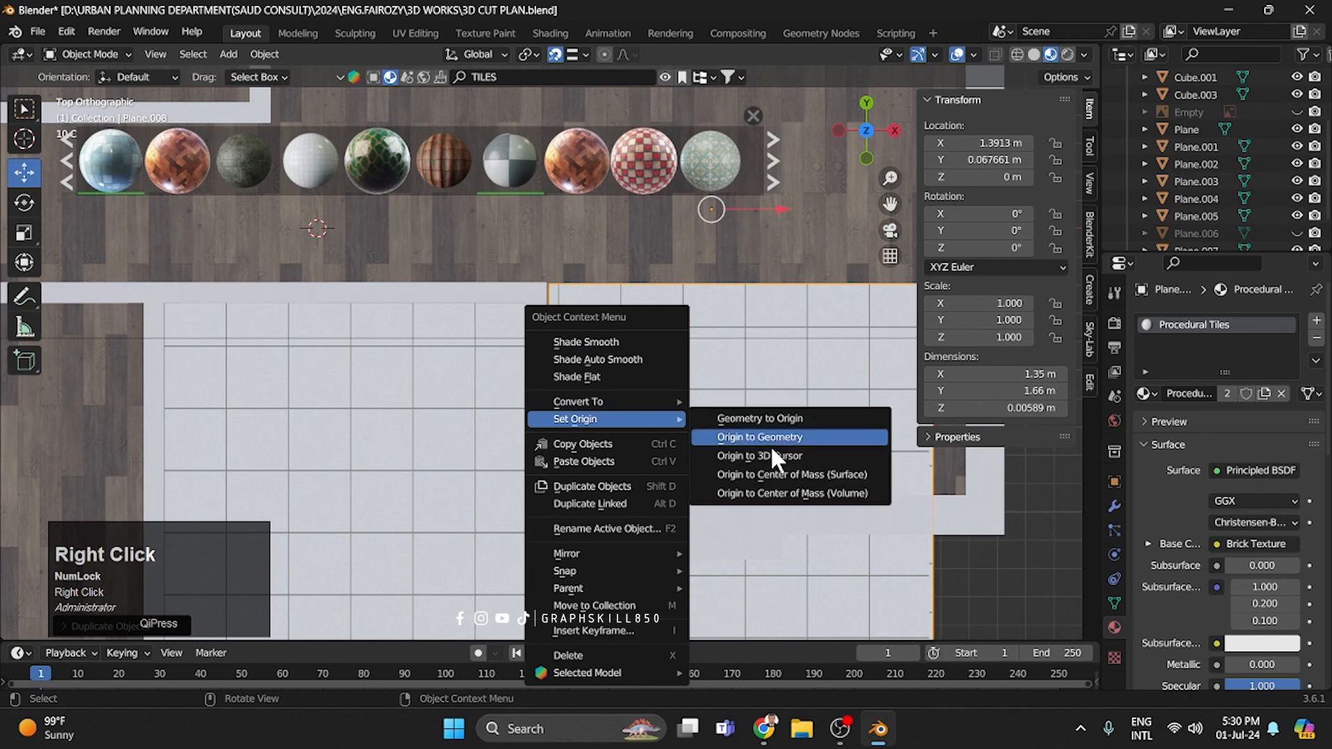
pyautogui.click(768, 437)
pyautogui.scroll(-2, 672, 375)
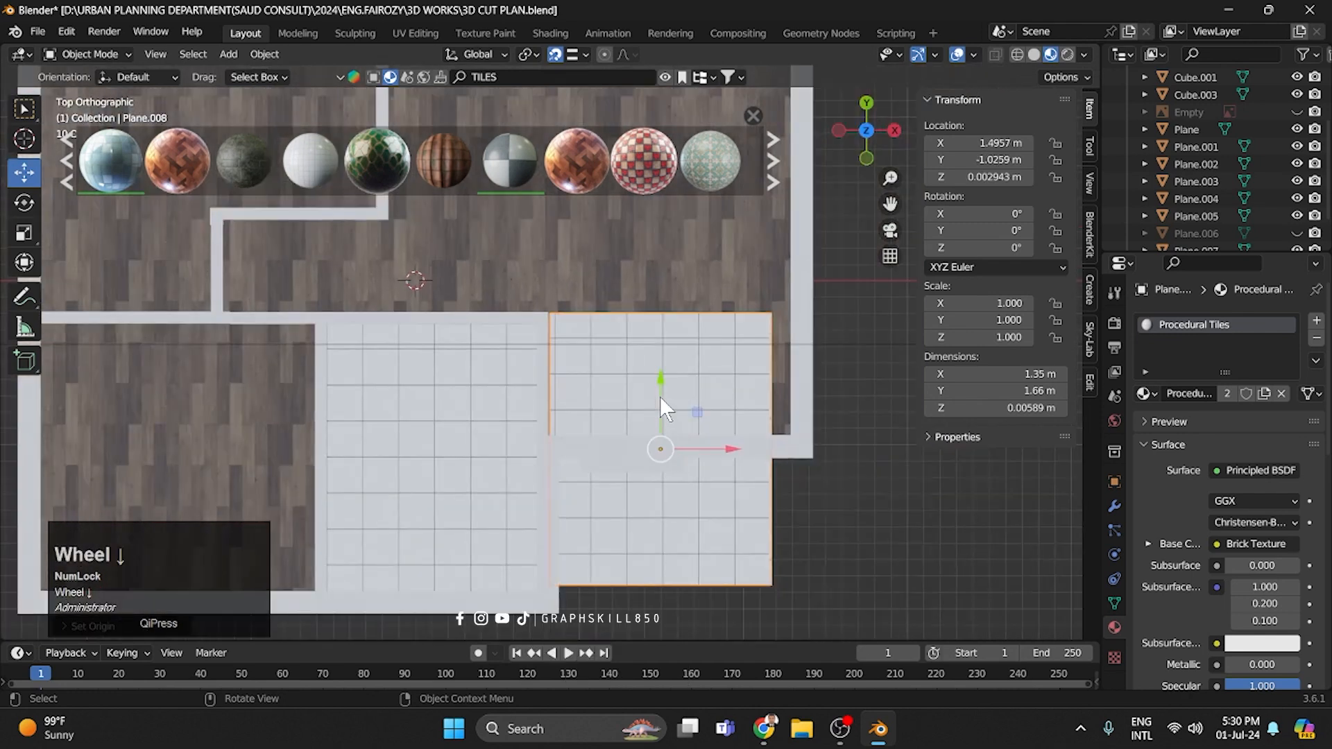
# Nudge the copied slab so its edges line up with the wall between the two rooms, at about Y -1.021 m.
pyautogui.moveTo(660, 396); pyautogui.dragTo(698, 388)
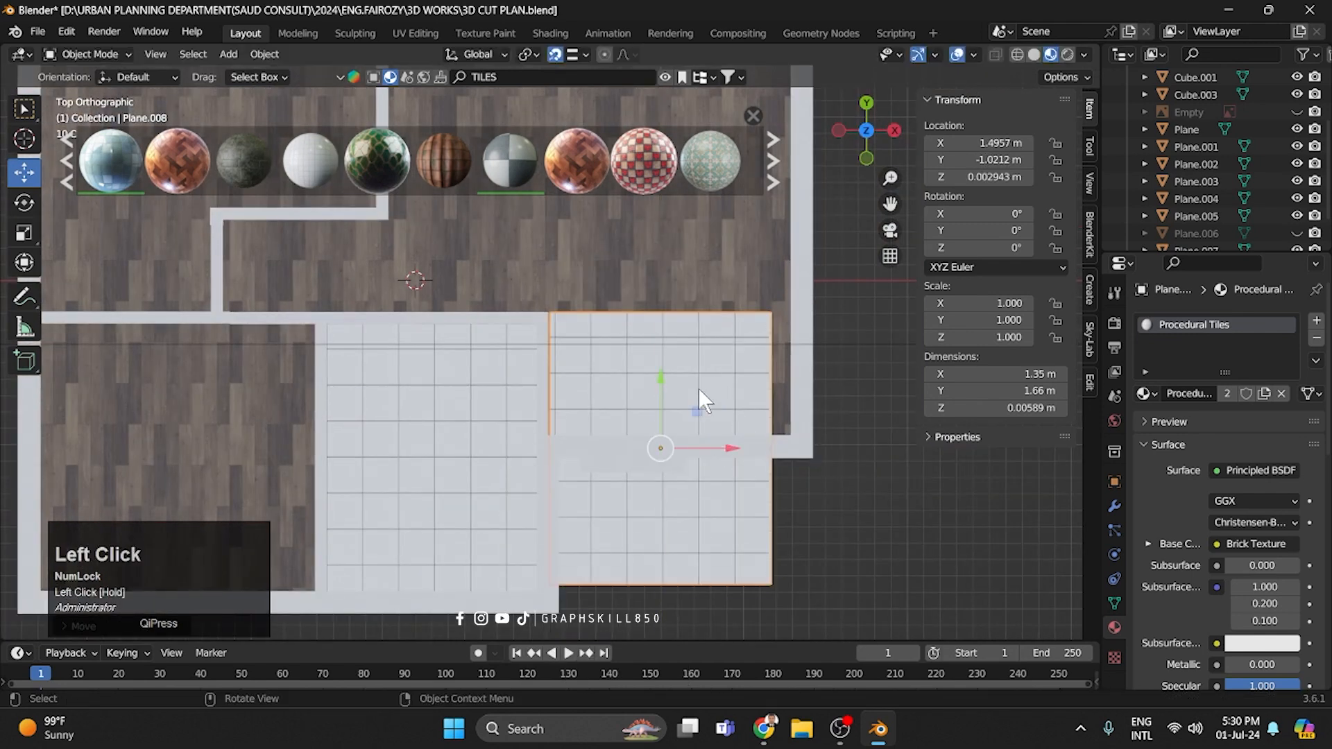
pyautogui.scroll(3, 698, 388)
pyautogui.moveTo(777, 517); pyautogui.dragTo(425, 261)
pyautogui.scroll(-3, 423, 258)
# In Edit Mode, move the copied slab's outer-edge vertices outward to the larger room's side wall at local X 0.795 m, and return to Object Mode.
pyautogui.press('Tab')
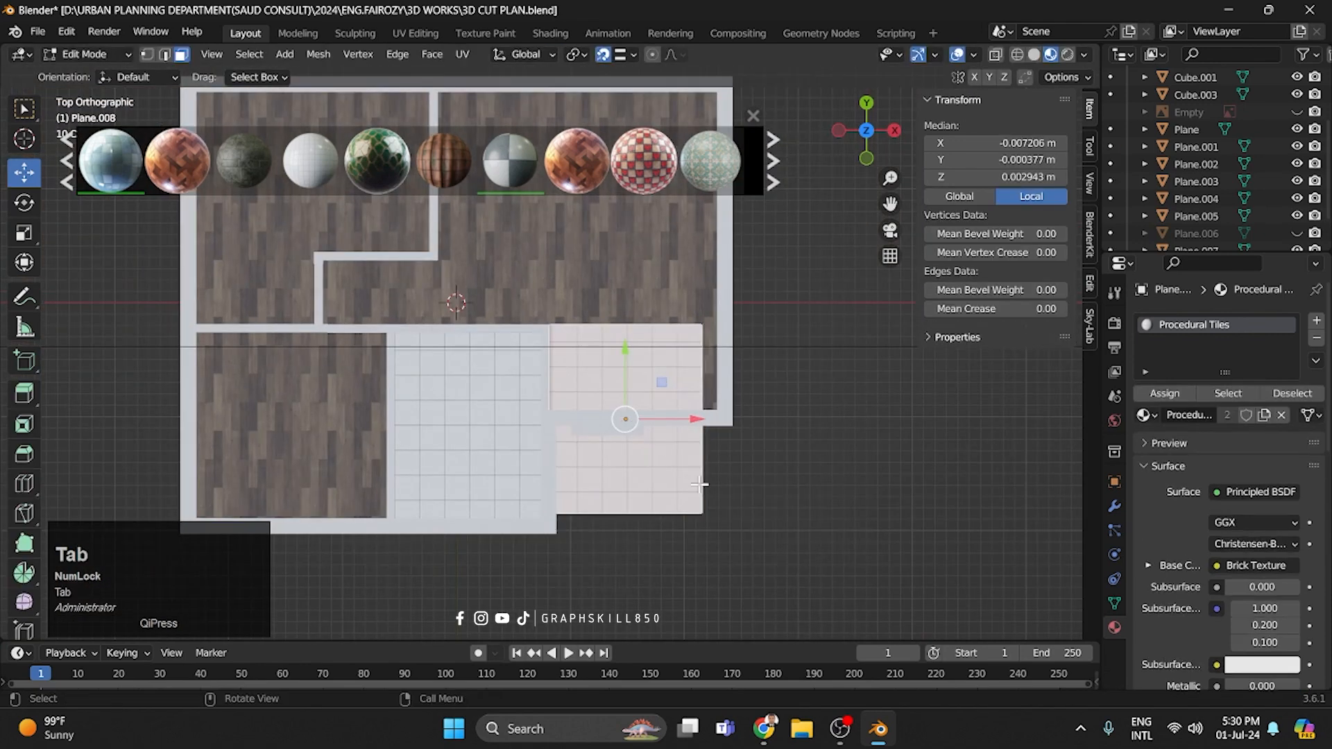
pyautogui.click(147, 54)
pyautogui.moveTo(775, 564); pyautogui.dragTo(647, 226)
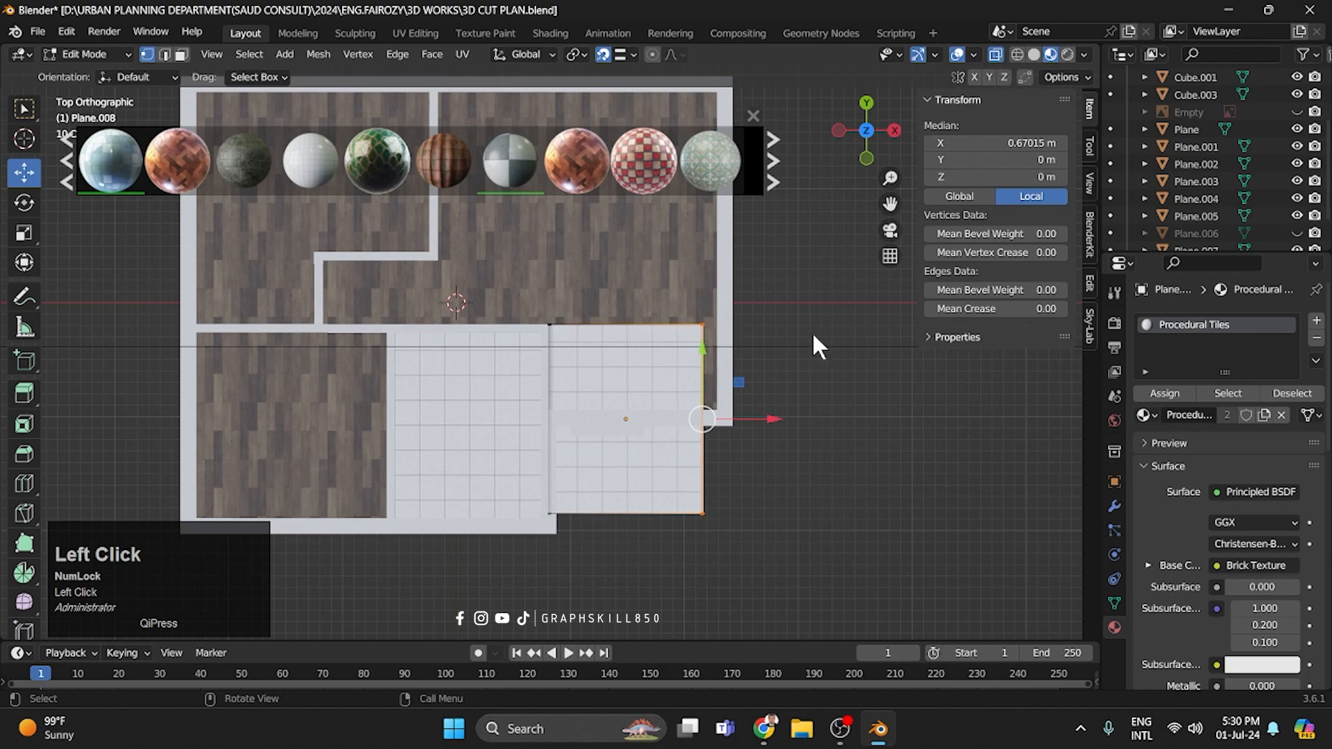
pyautogui.scroll(4, 822, 450)
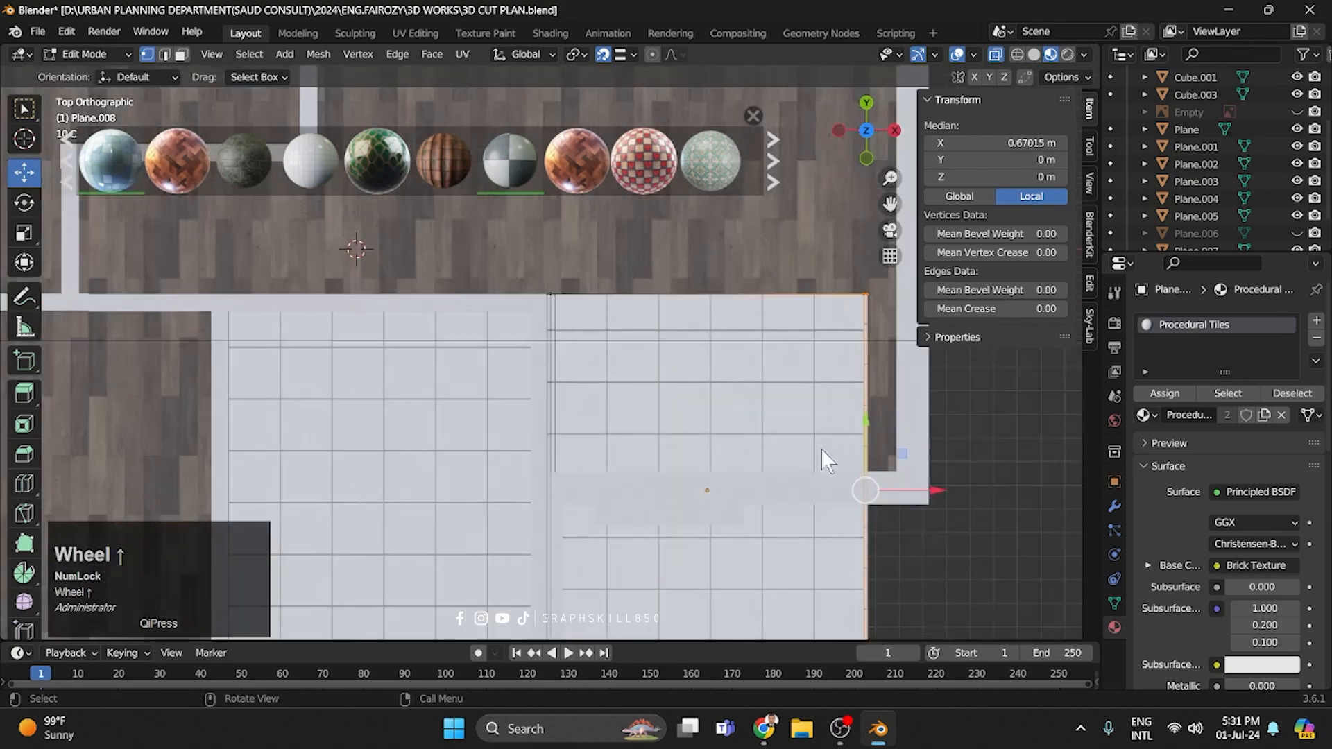
pyautogui.click(894, 477)
pyautogui.scroll(-5, 718, 211)
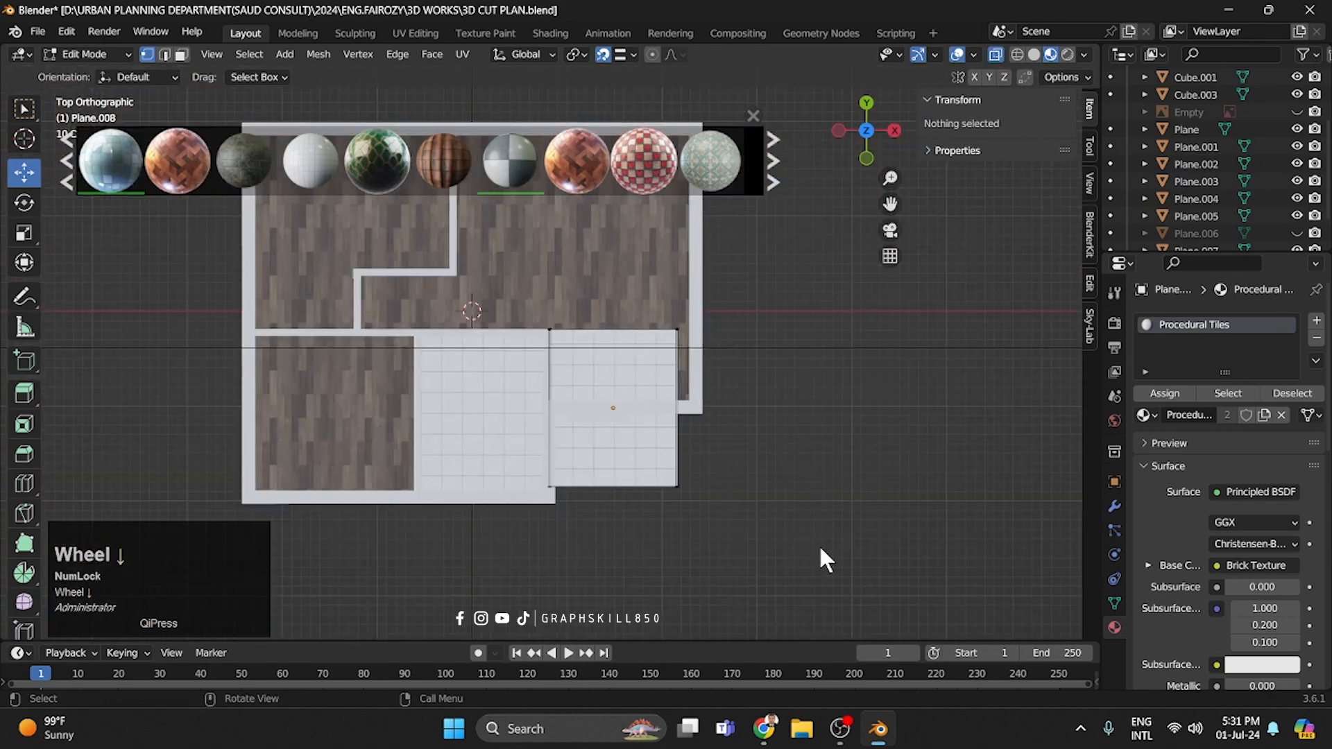
pyautogui.moveTo(818, 544); pyautogui.dragTo(643, 213)
pyautogui.scroll(3, 754, 416)
pyautogui.moveTo(864, 465); pyautogui.dragTo(842, 332)
pyautogui.scroll(-5, 813, 367)
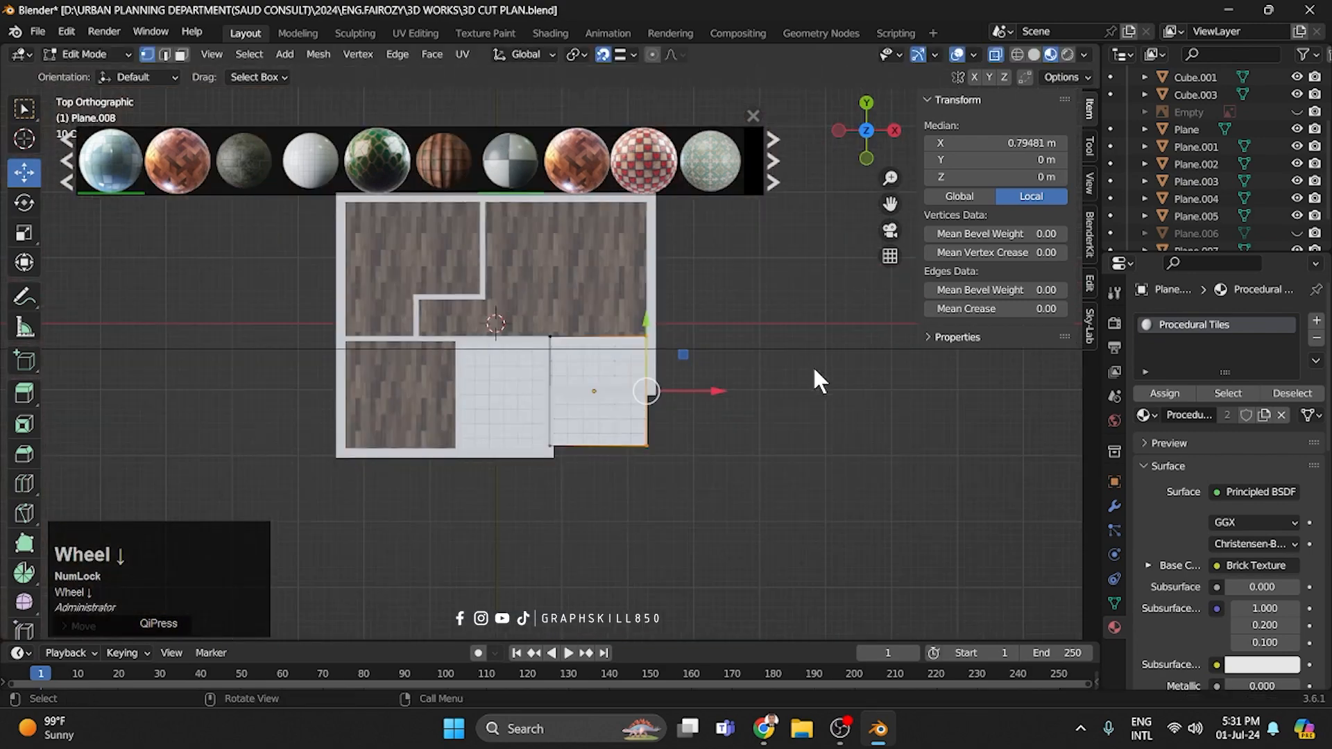
pyautogui.moveTo(813, 368); pyautogui.dragTo(416, 290, button='middle')
pyautogui.scroll(2, 489, 434)
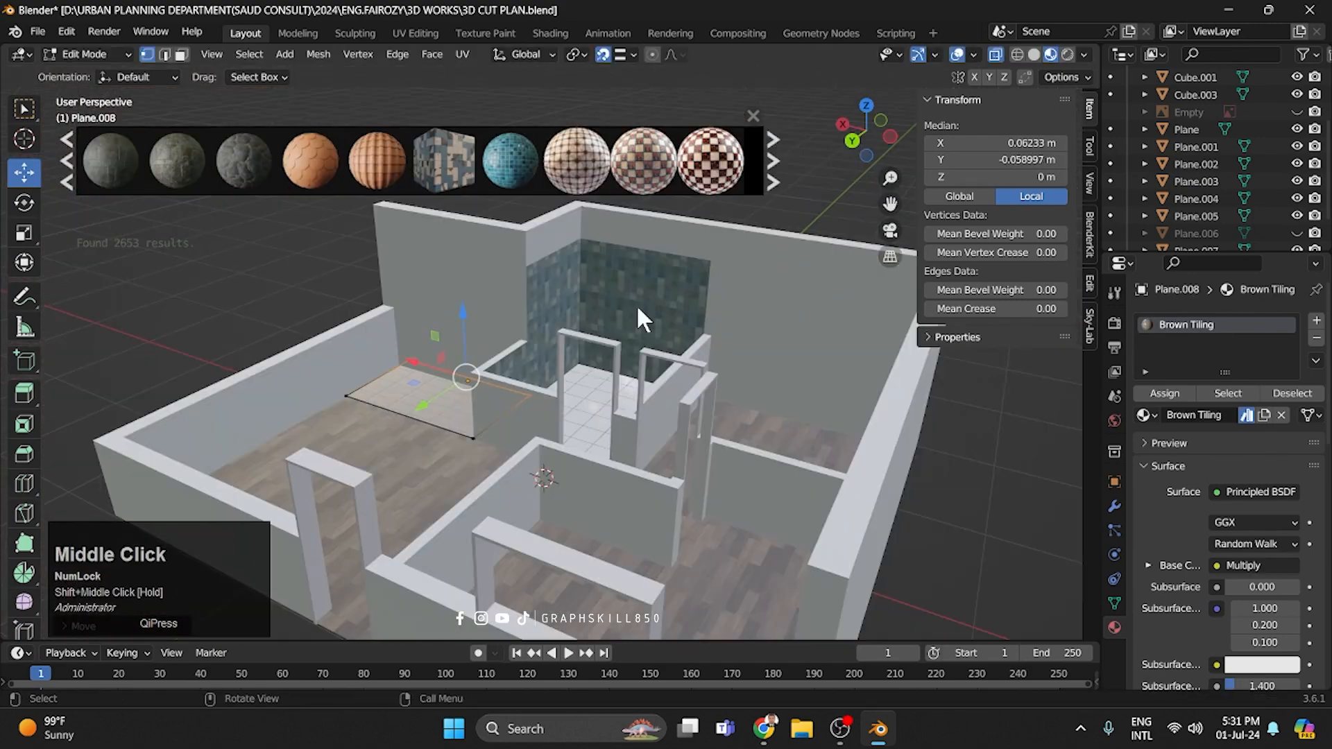
pyautogui.press('Tab')
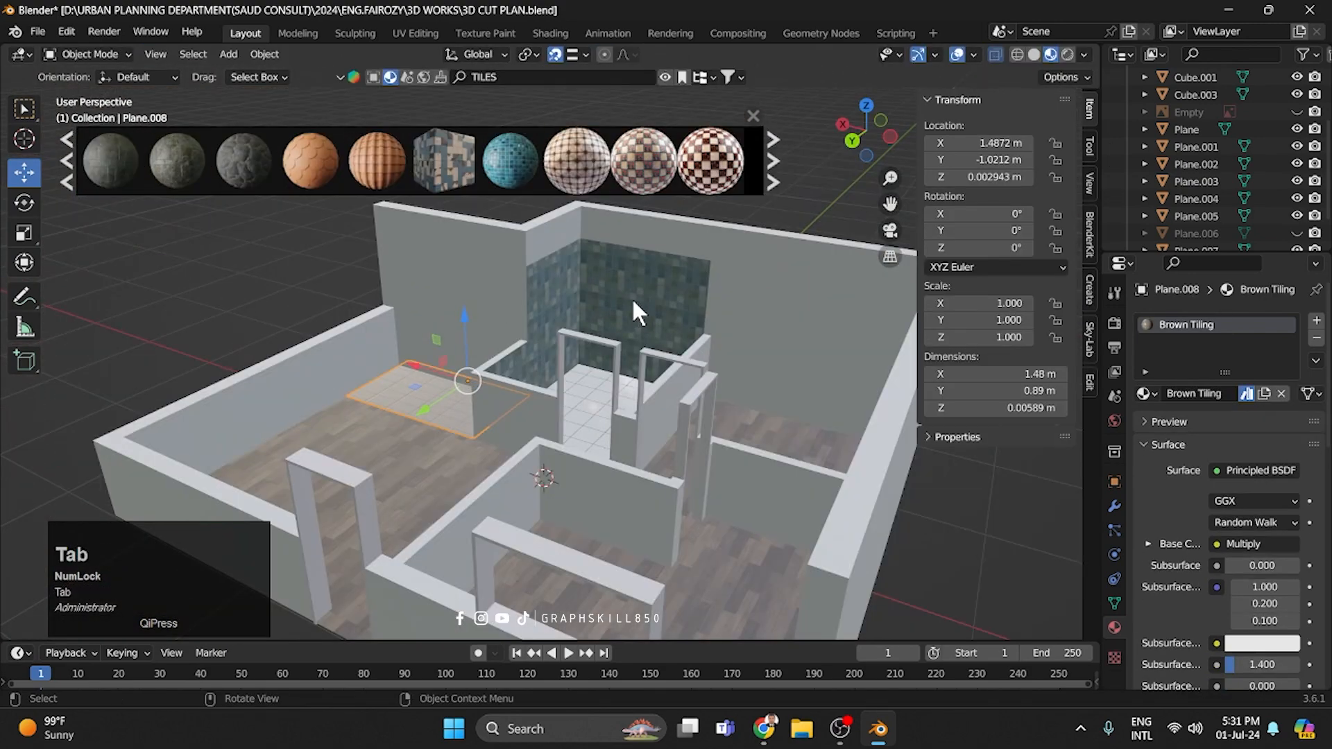
# Select the walls object and replace its small-room tile material with BlenderKit's Bath Tile.
pyautogui.click(632, 297)
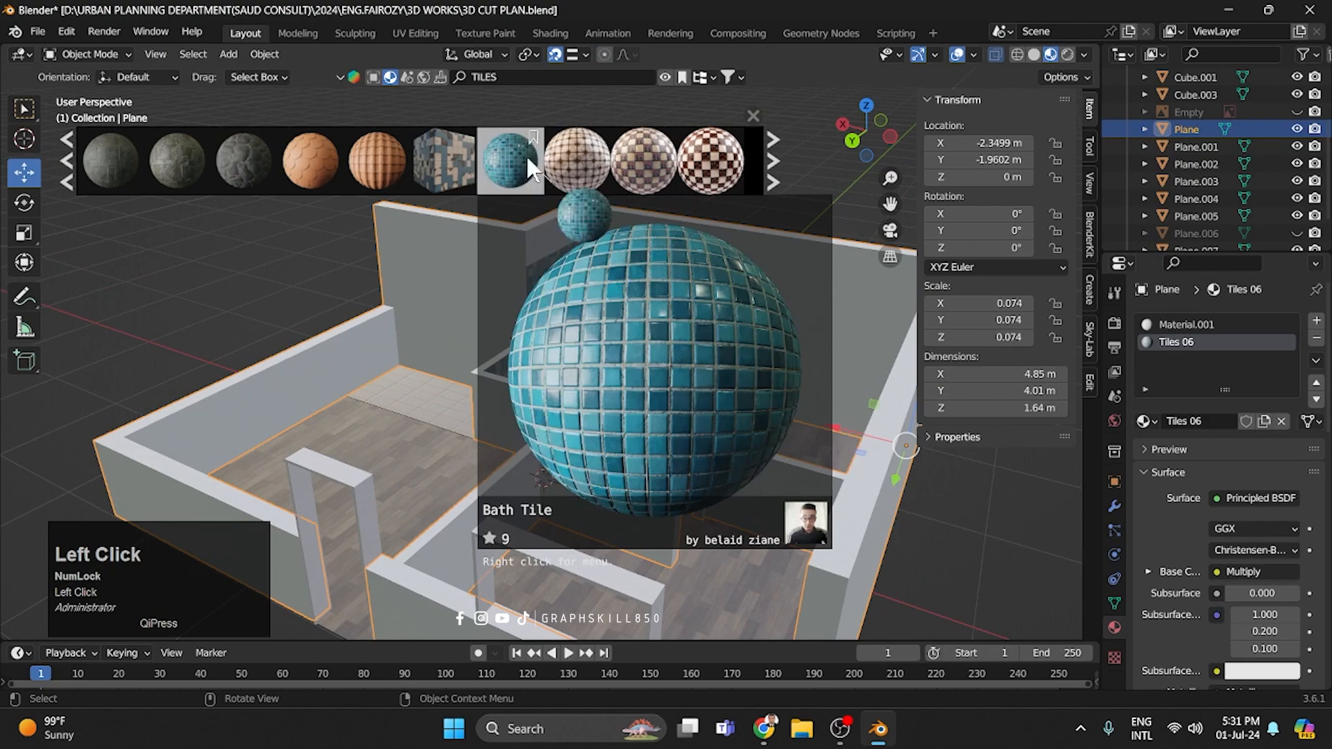
pyautogui.click(509, 159)
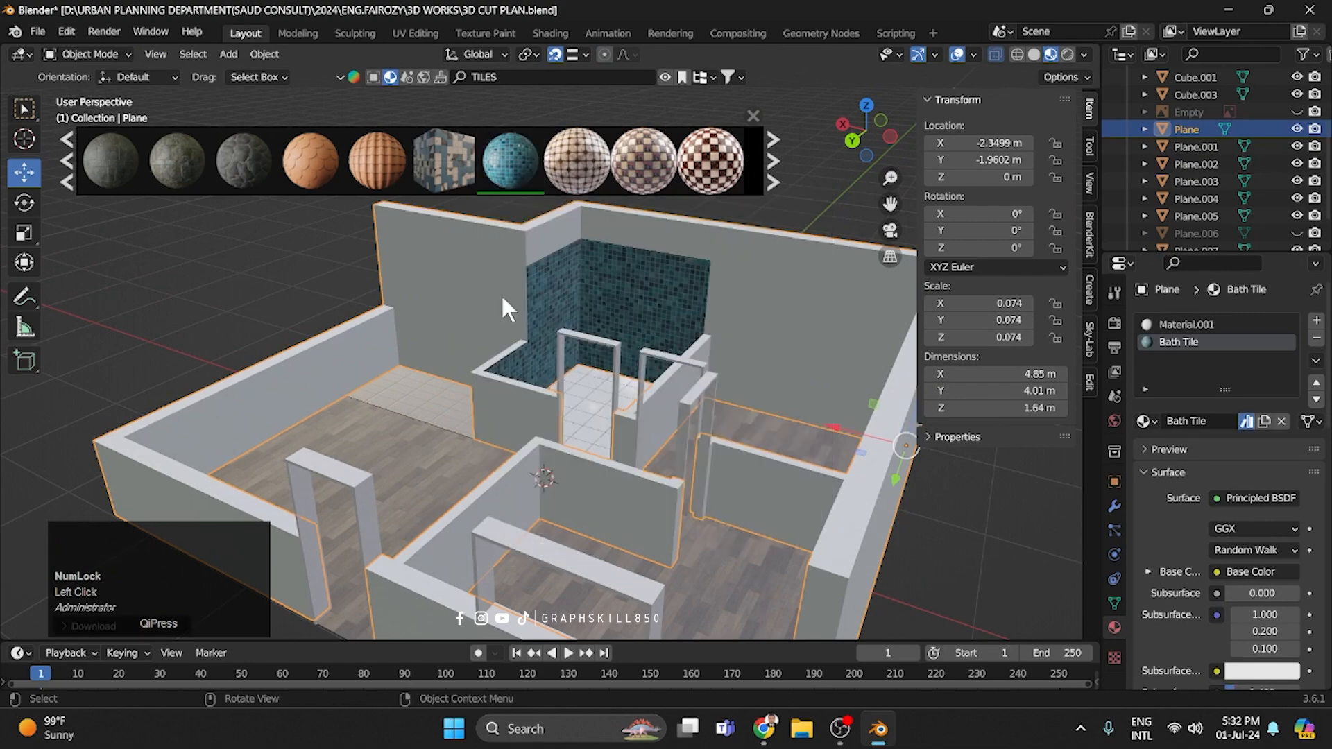
pyautogui.moveTo(499, 275); pyautogui.dragTo(714, 334, button='middle')
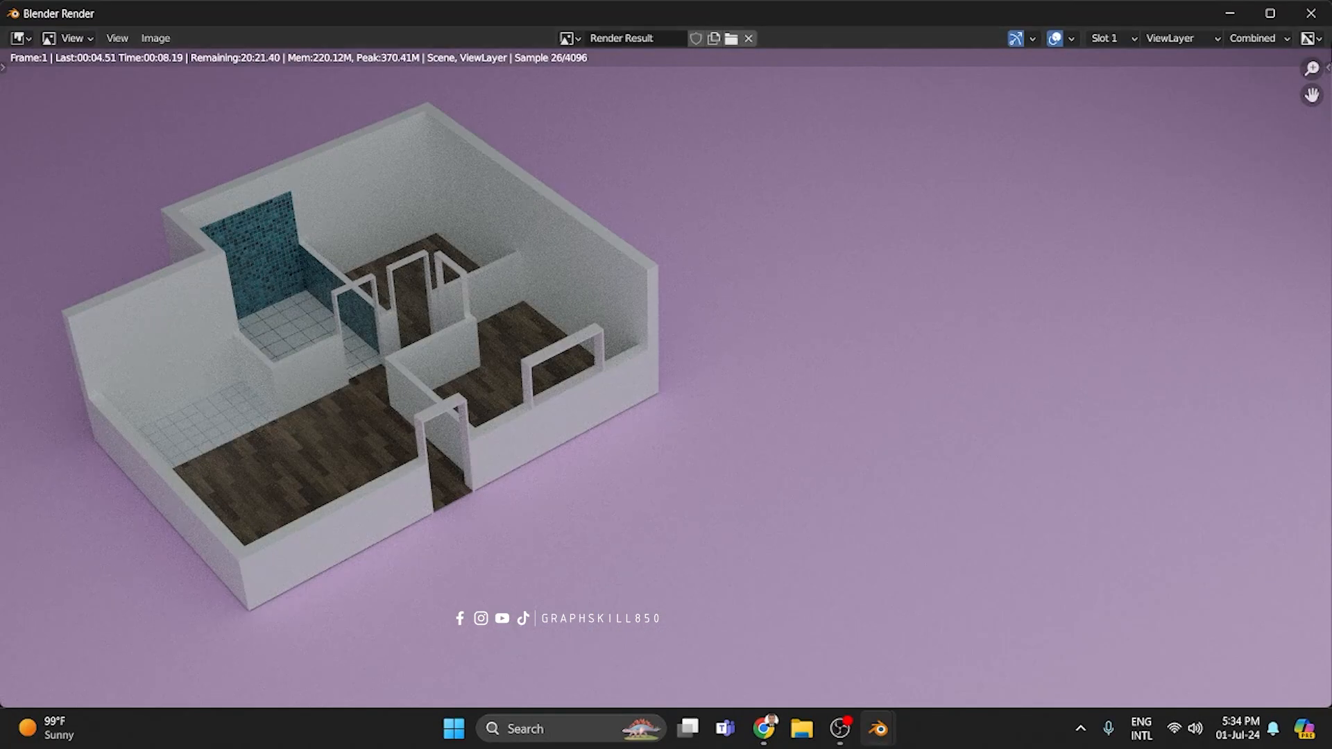
# Leave the render view and open the walls object in Edit Mode with X-ray turned off.
pyautogui.click(797, 359)
pyautogui.press('Escape')
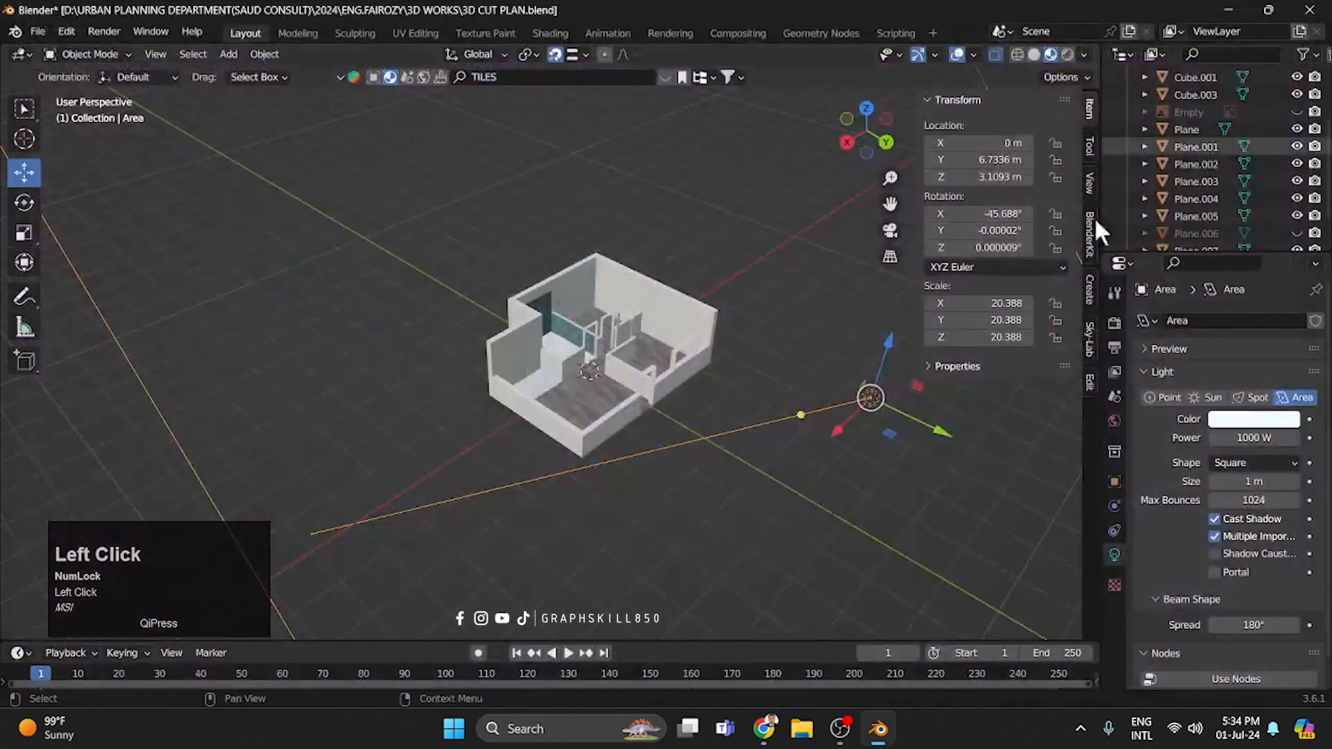
pyautogui.scroll(3, 573, 376)
pyautogui.moveTo(573, 376); pyautogui.dragTo(605, 337, button='middle')
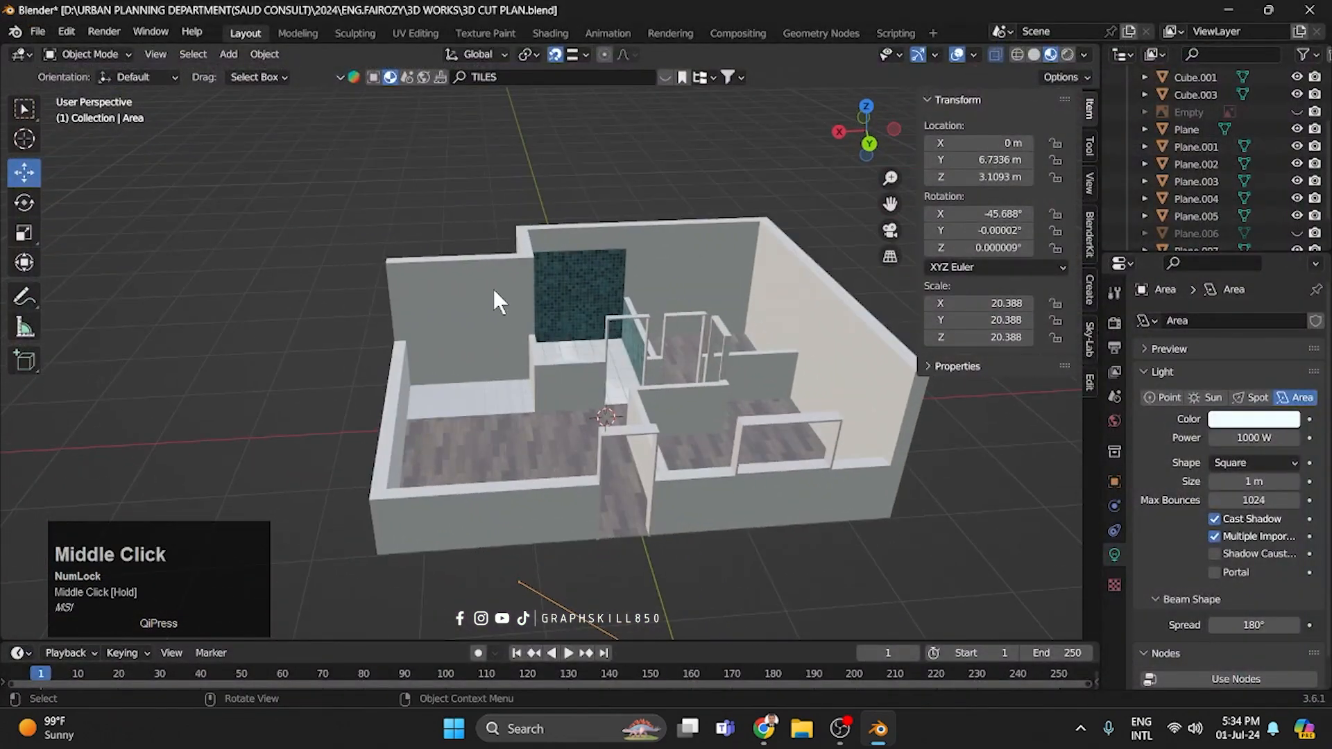
pyautogui.click(494, 288)
pyautogui.press('Tab')
pyautogui.click(477, 308)
pyautogui.moveTo(477, 308); pyautogui.dragTo(499, 299, button='middle')
pyautogui.click(989, 59)
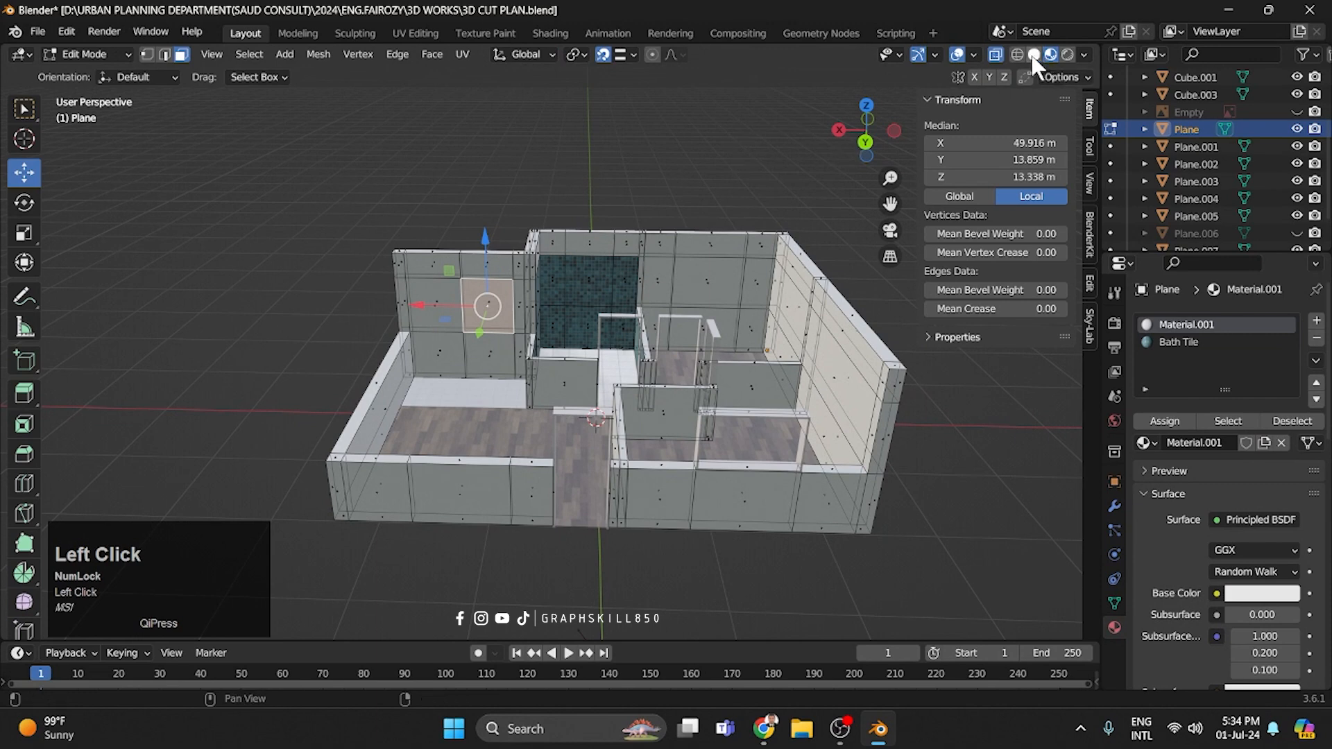
pyautogui.click(995, 55)
pyautogui.scroll(2, 522, 293)
pyautogui.keyDown('shift'); pyautogui.click(502, 292); pyautogui.keyUp('shift')
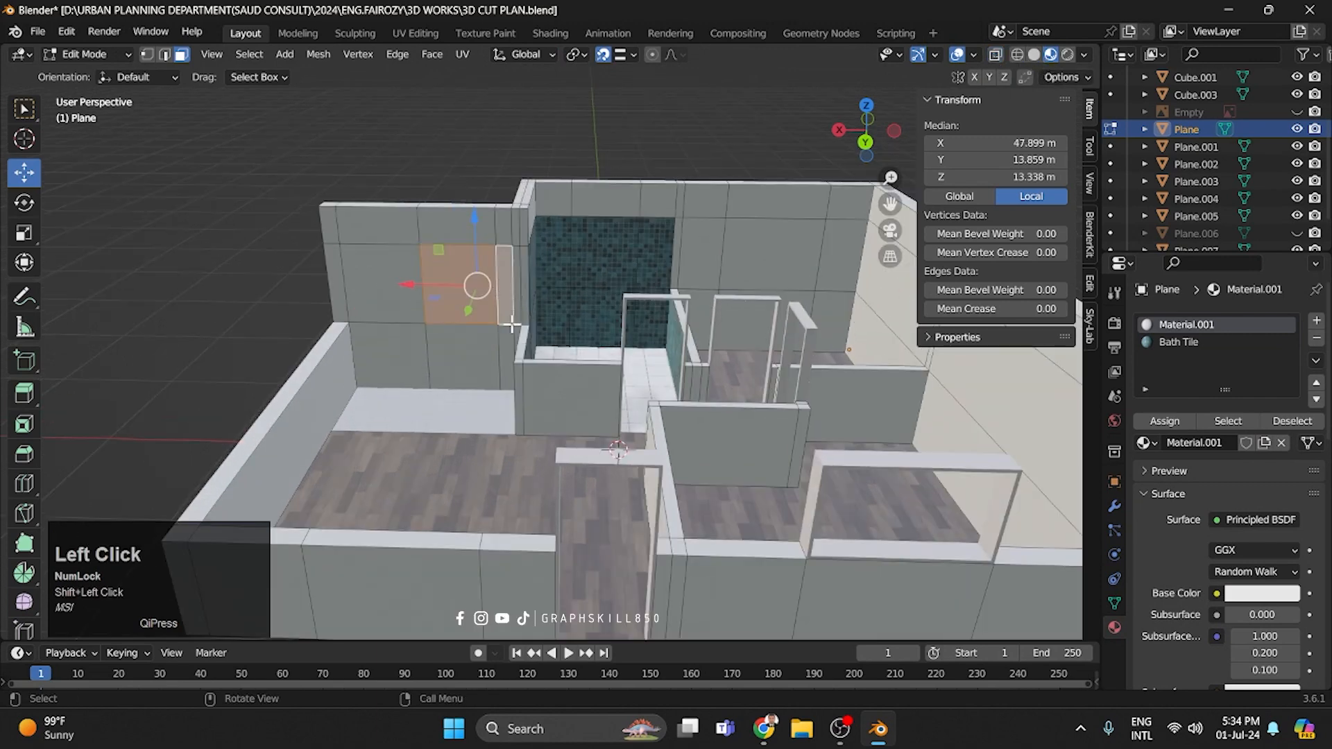
pyautogui.moveTo(512, 324); pyautogui.dragTo(547, 301, button='middle')
pyautogui.click(512, 289)
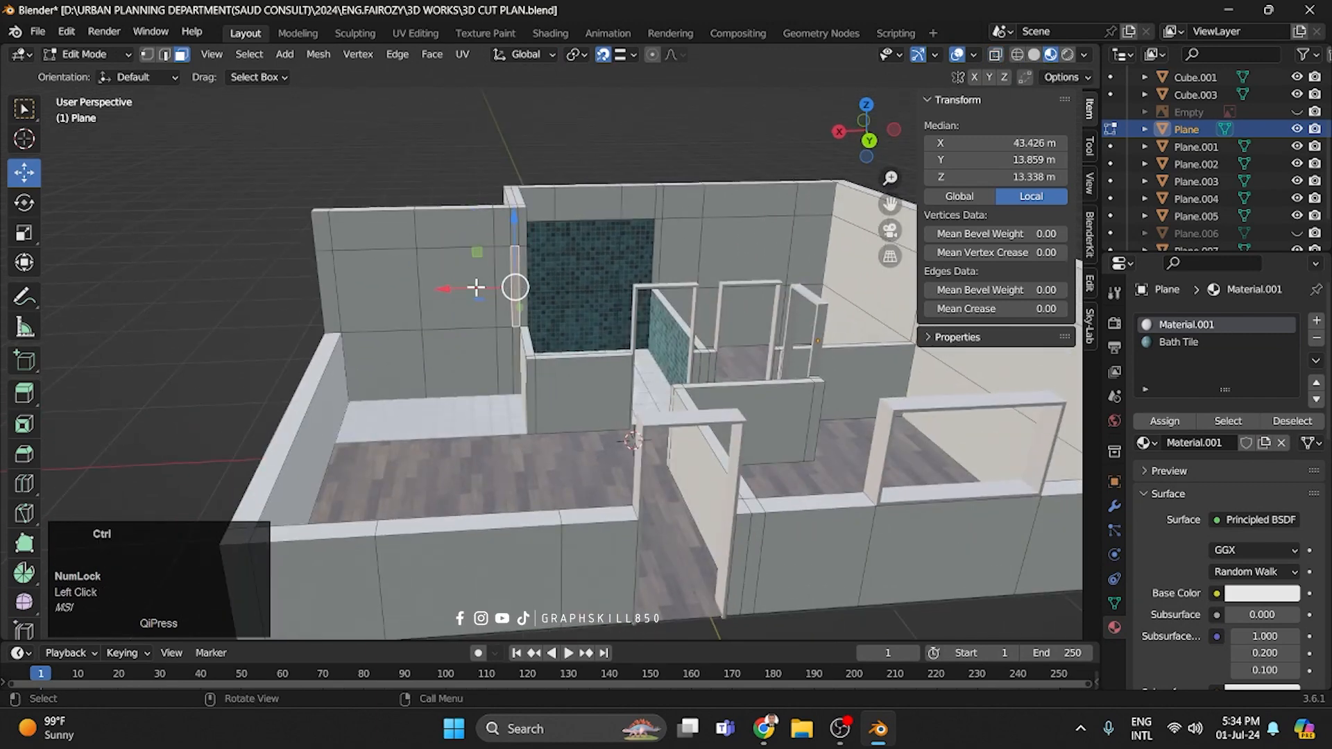
pyautogui.keyDown('ctrl'); pyautogui.click(320, 285); pyautogui.keyUp('ctrl')
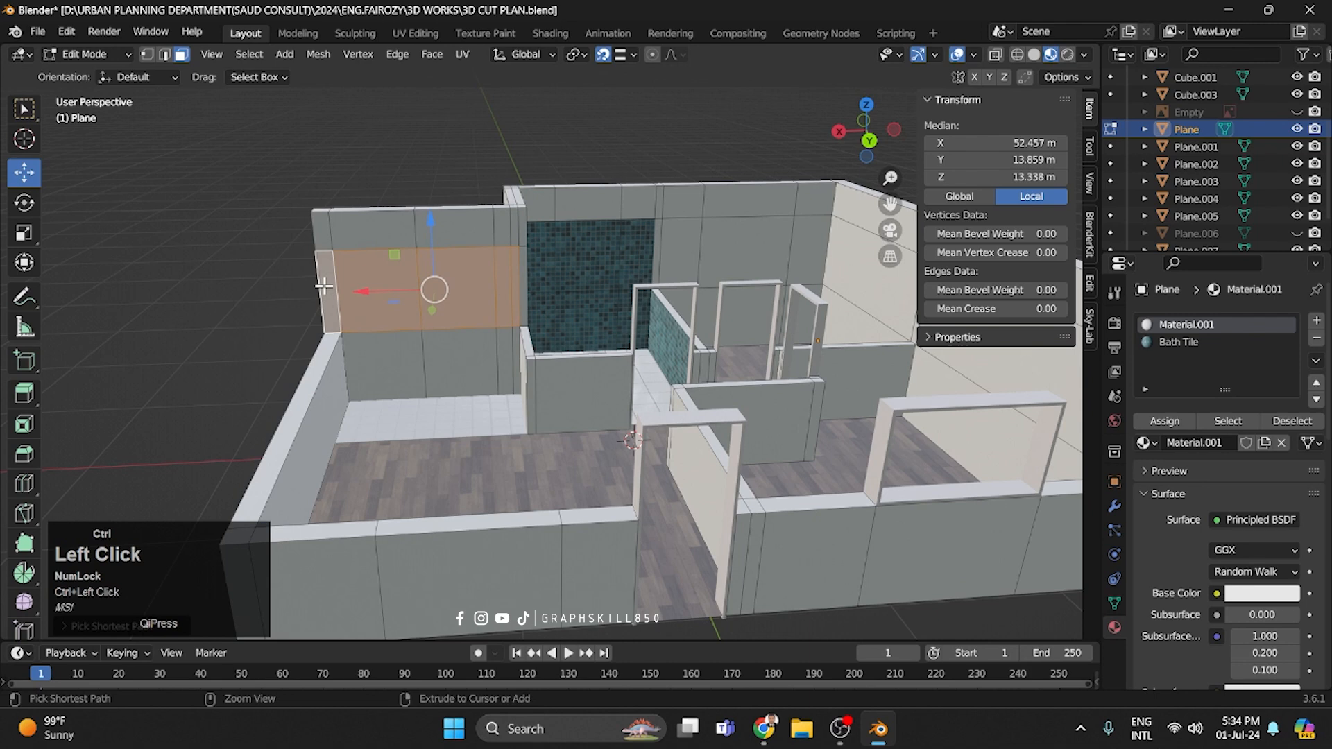
pyautogui.keyDown('ctrl'); pyautogui.keyDown('shift'); pyautogui.click(376, 367); pyautogui.keyUp('shift'); pyautogui.keyUp('ctrl')
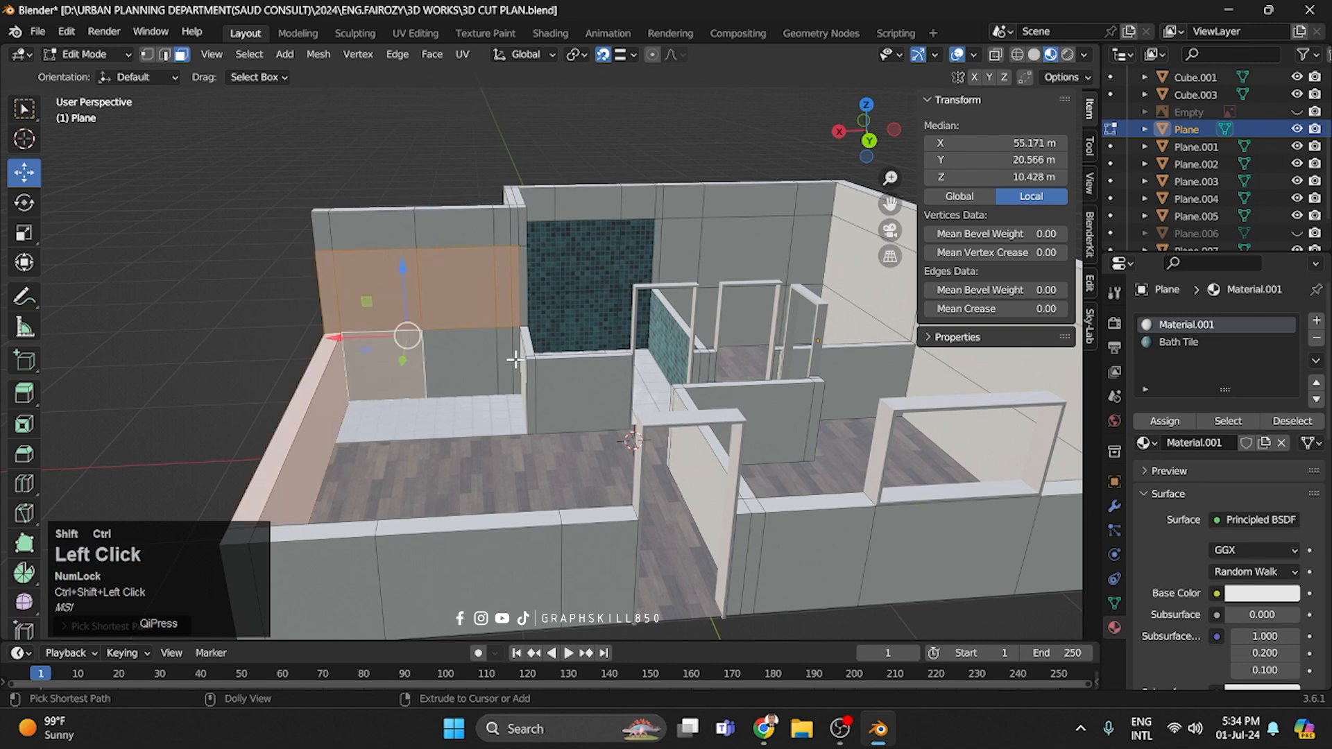
pyautogui.keyDown('ctrl'); pyautogui.keyDown('shift'); pyautogui.click(472, 361); pyautogui.keyUp('shift'); pyautogui.keyUp('ctrl')
pyautogui.moveTo(427, 345)
pyautogui.mouseDown(button='middle')
pyautogui.moveTo(451, 362)
pyautogui.moveTo(482, 357)
pyautogui.moveTo(437, 359)
pyautogui.mouseUp(button='middle')
pyautogui.hotkey('ctrl', 'z')
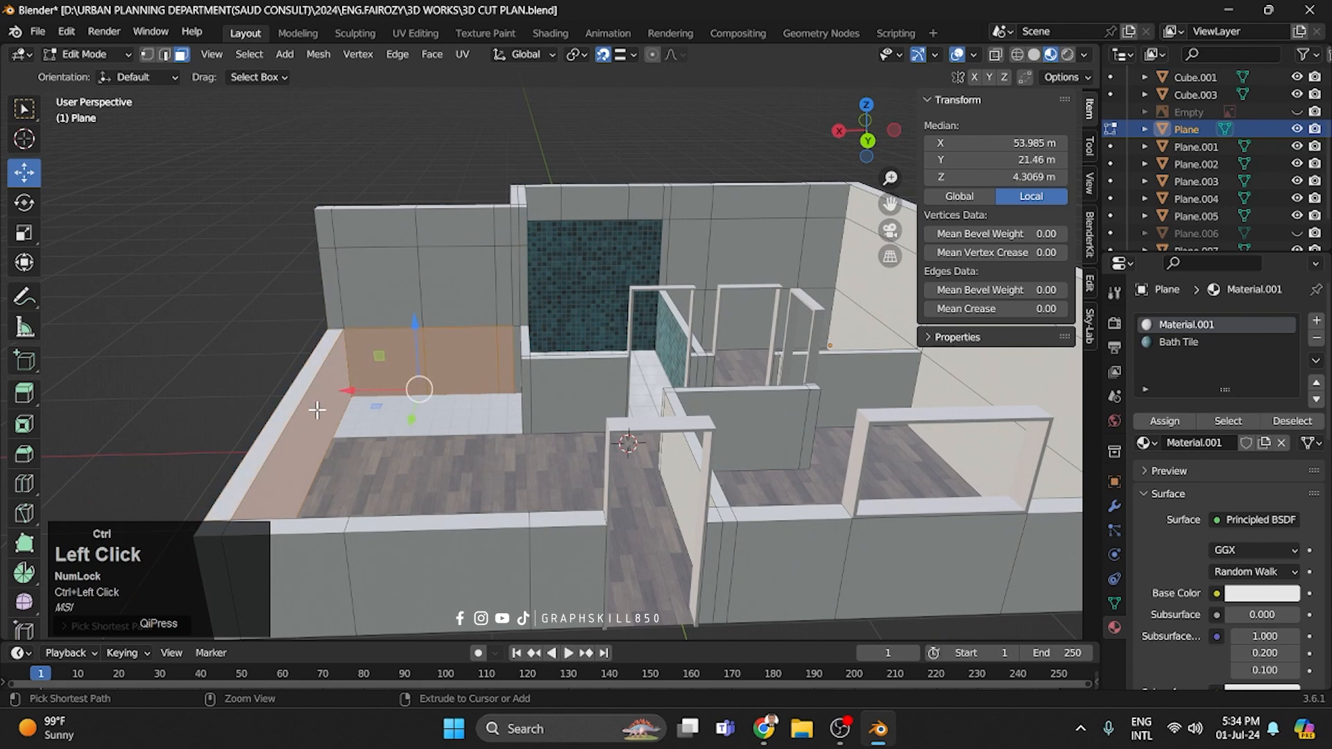
# Select the inner faces of the kitchen's back wall from the floor up to the upper strip, including the narrow end faces.
pyautogui.click(392, 359)
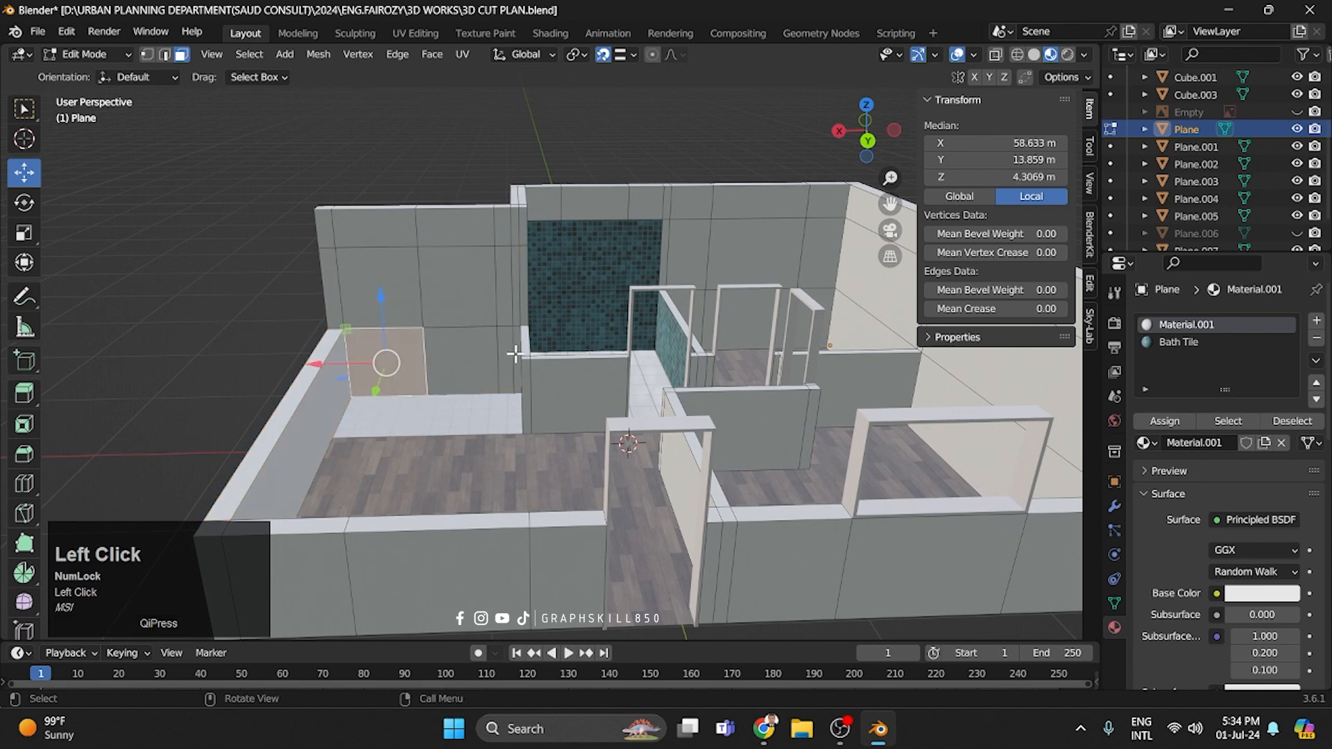
pyautogui.click(515, 354)
pyautogui.keyDown('ctrl'); pyautogui.click(375, 347); pyautogui.keyUp('ctrl')
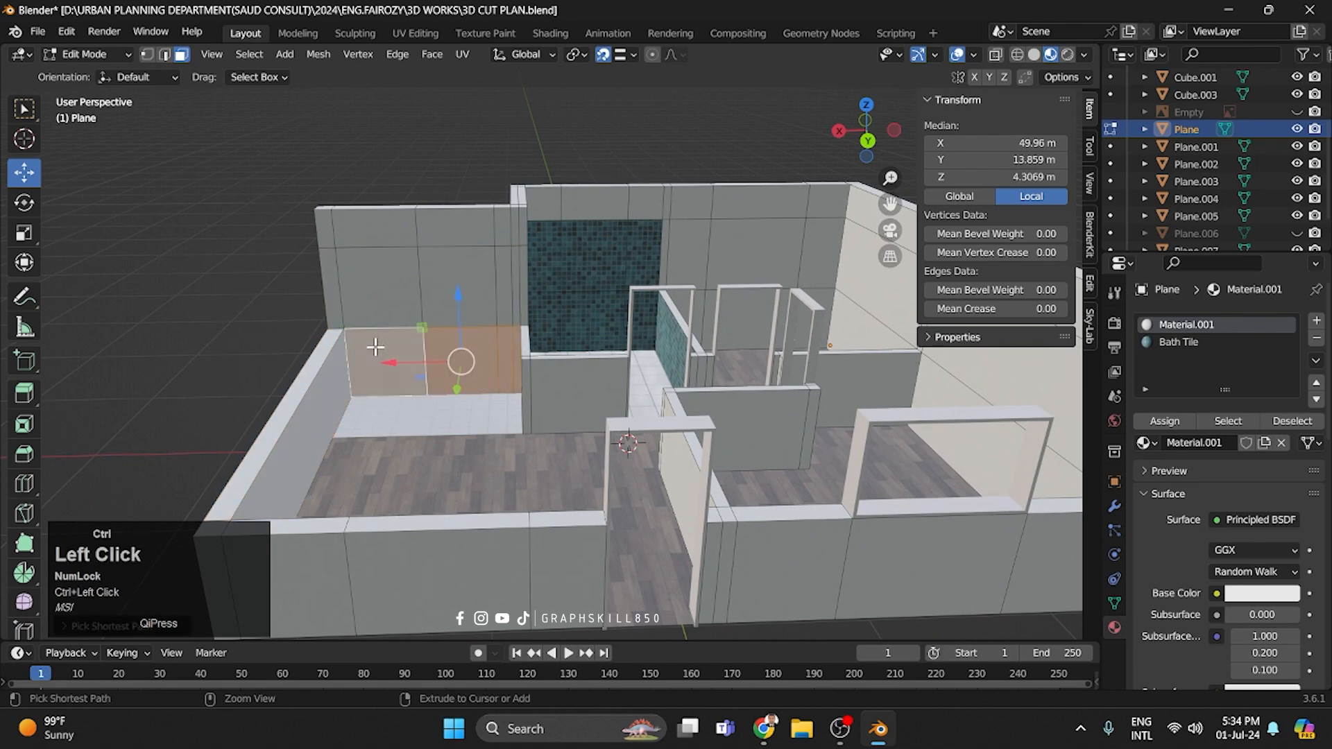
pyautogui.keyDown('ctrl'); pyautogui.keyDown('shift'); pyautogui.click(334, 284); pyautogui.keyUp('shift'); pyautogui.keyUp('ctrl')
pyautogui.hotkey('ctrl', 'z')
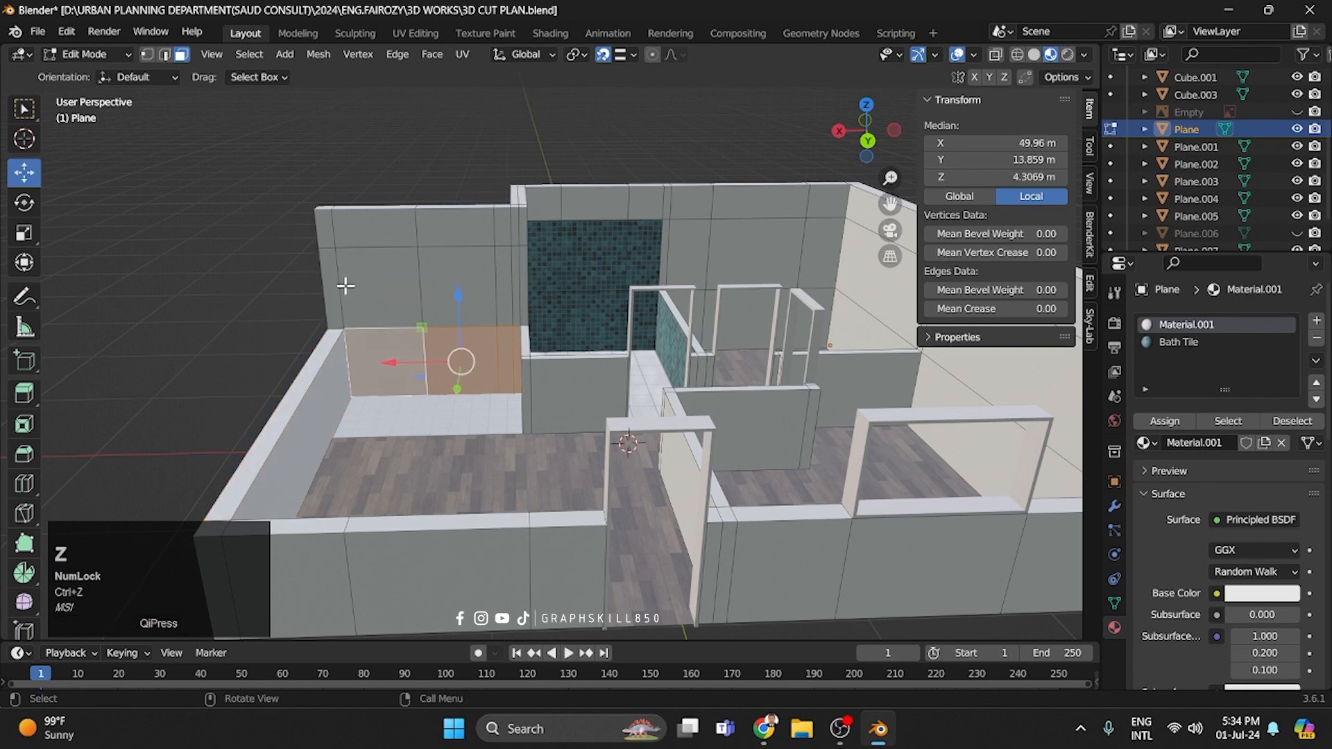
pyautogui.keyDown('shift'); pyautogui.click(333, 285); pyautogui.keyUp('shift')
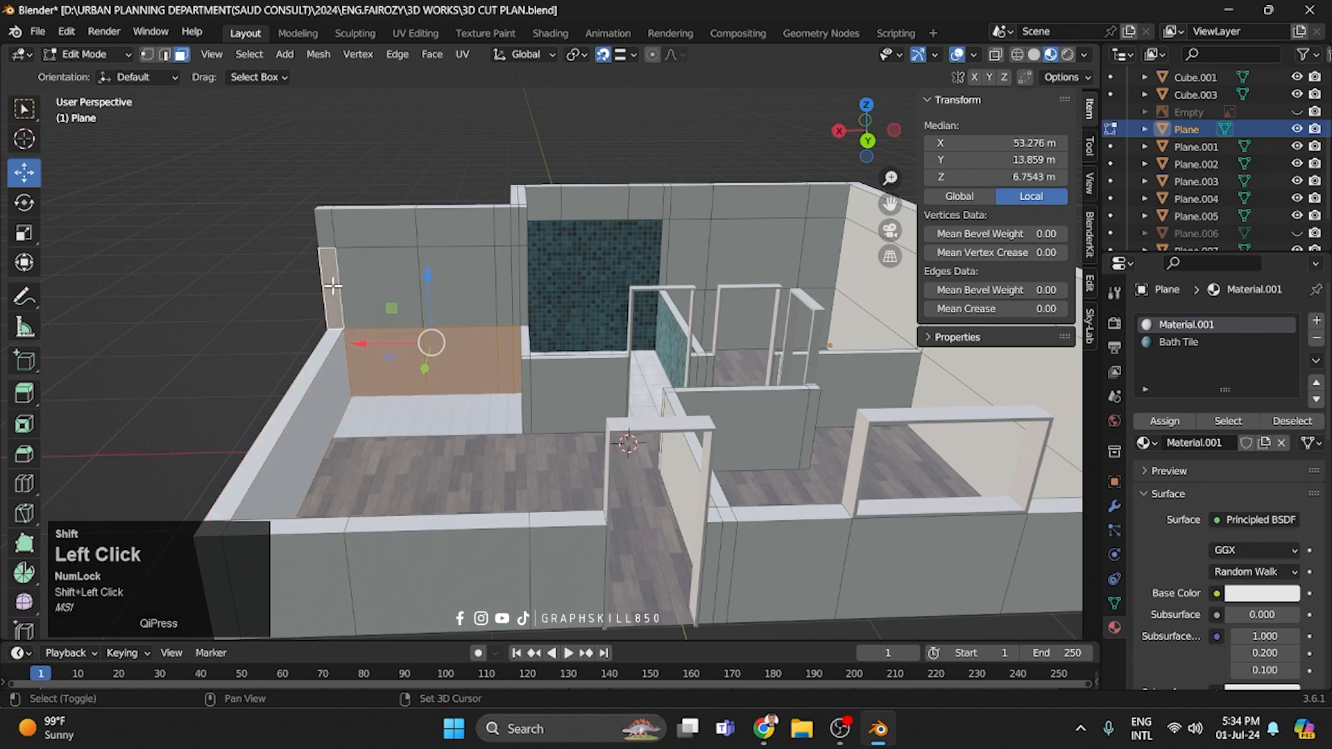
pyautogui.keyDown('ctrl'); pyautogui.click(514, 271); pyautogui.keyUp('ctrl')
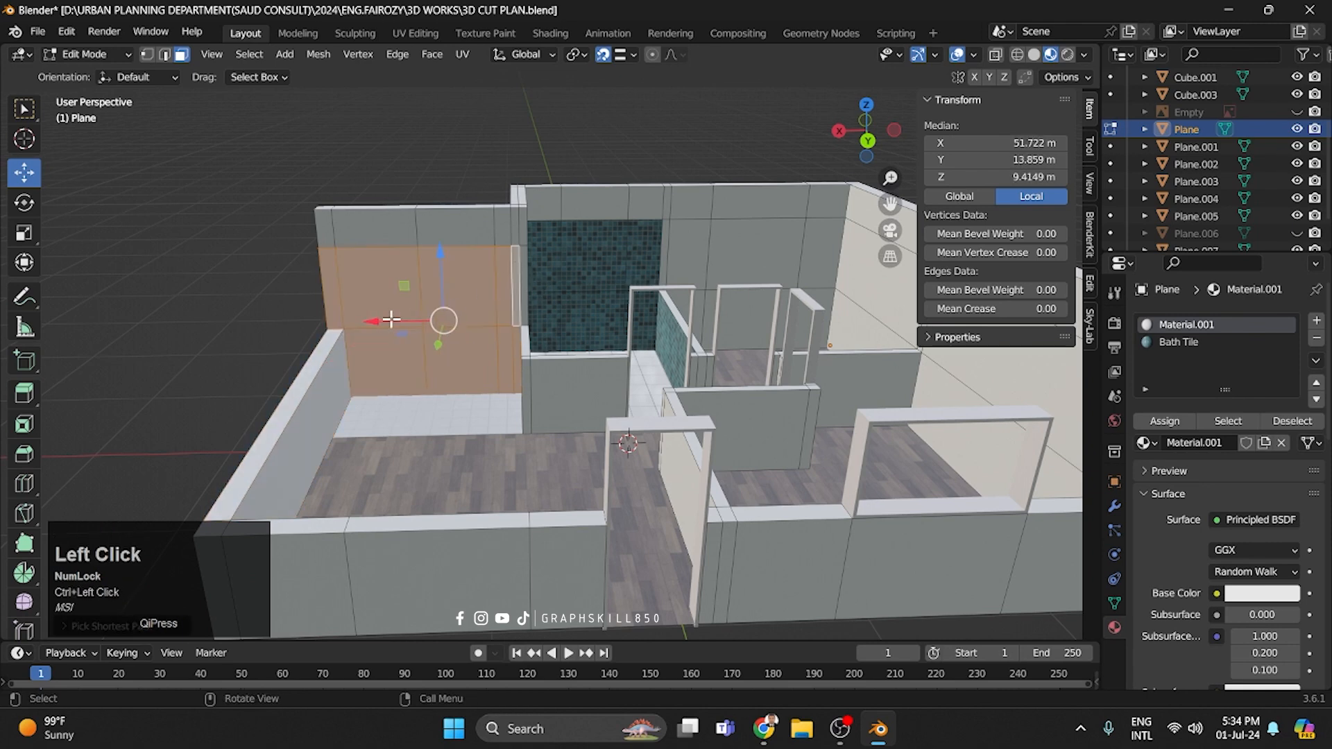
# Add a new material named "kitchen wall" in its own slot for the selected kitchen wall faces.
pyautogui.moveTo(441, 323); pyautogui.dragTo(686, 232, button='middle')
pyautogui.scroll(3, 449, 343)
pyautogui.scroll(-3, 470, 309)
pyautogui.scroll(3, 675, 226)
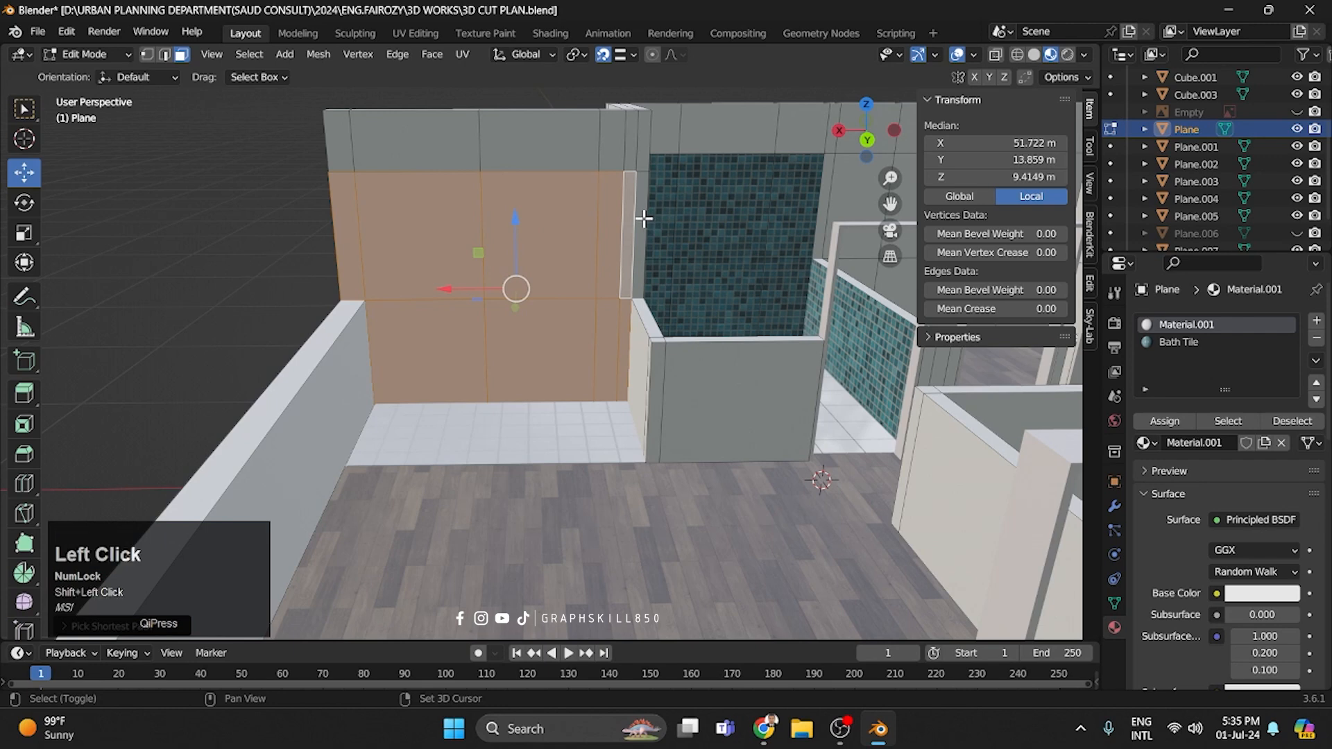
pyautogui.scroll(-2, 644, 218)
pyautogui.moveTo(644, 218); pyautogui.dragTo(621, 231, button='middle')
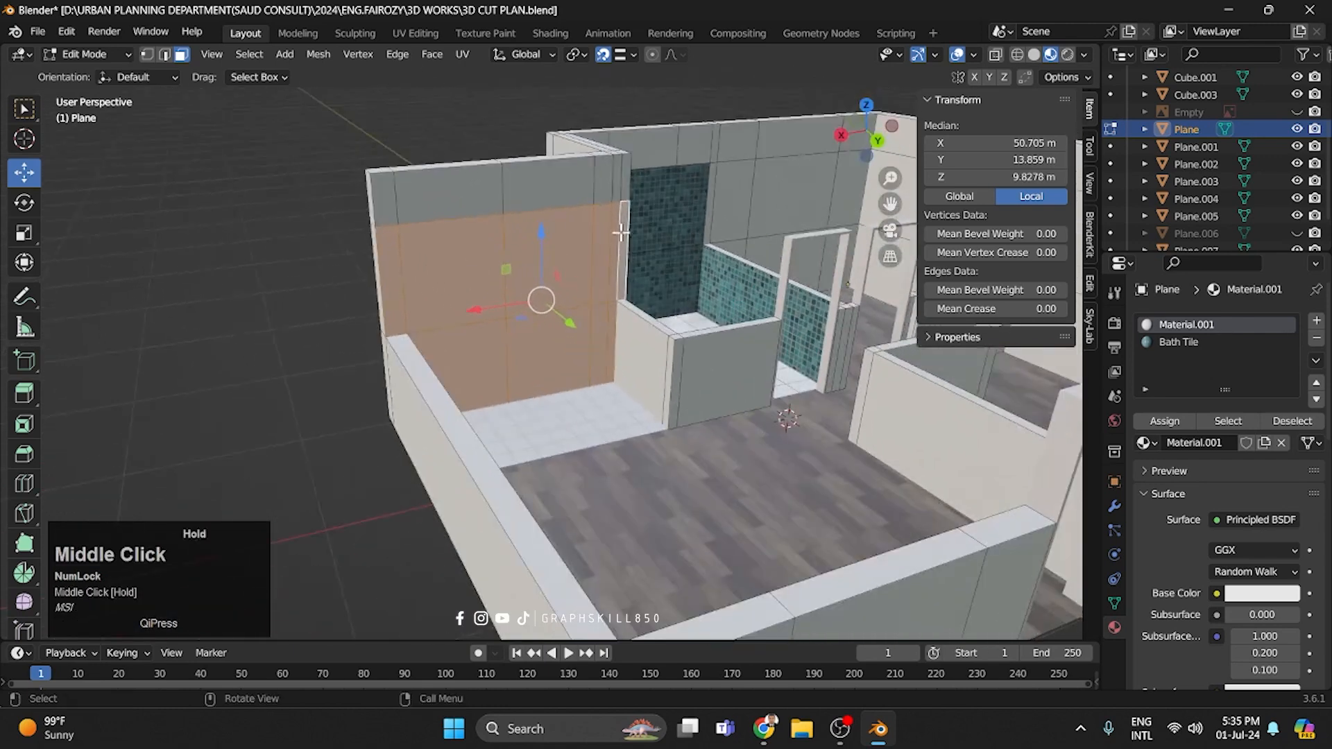
pyautogui.click(1316, 320)
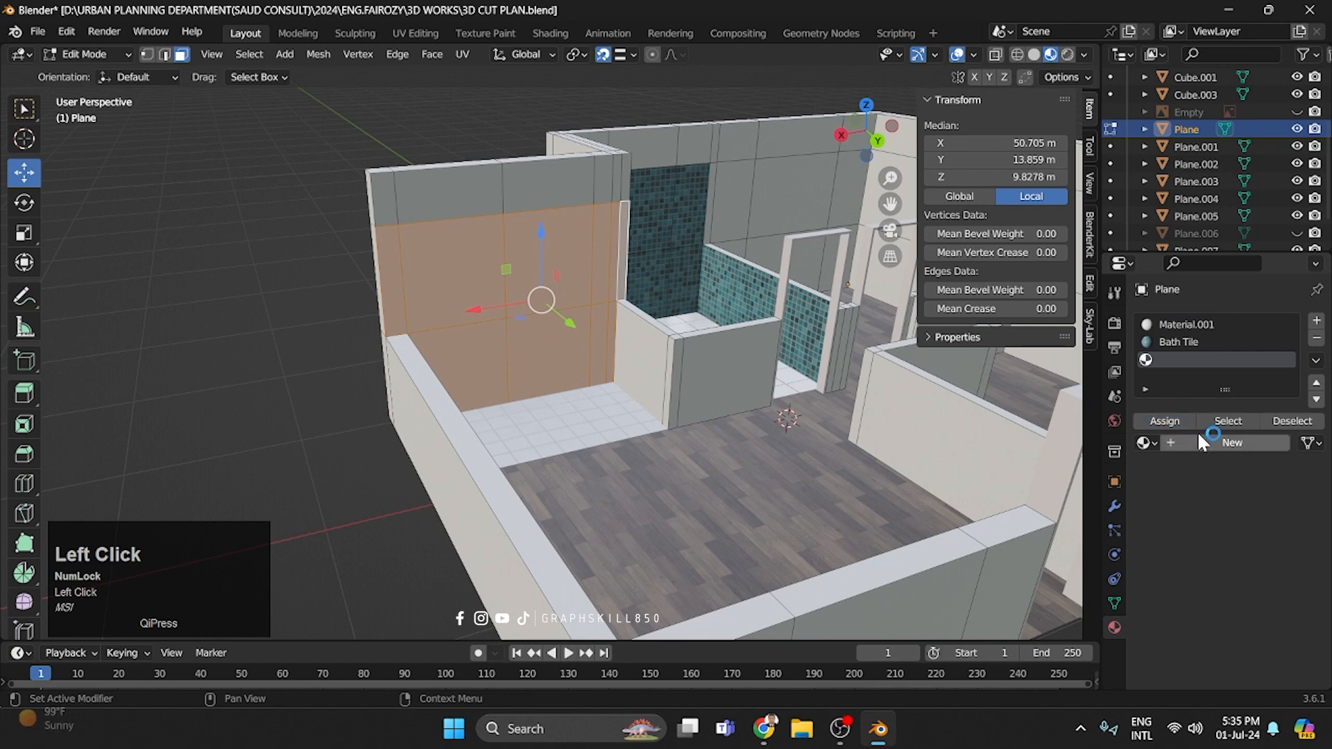
pyautogui.click(1190, 441)
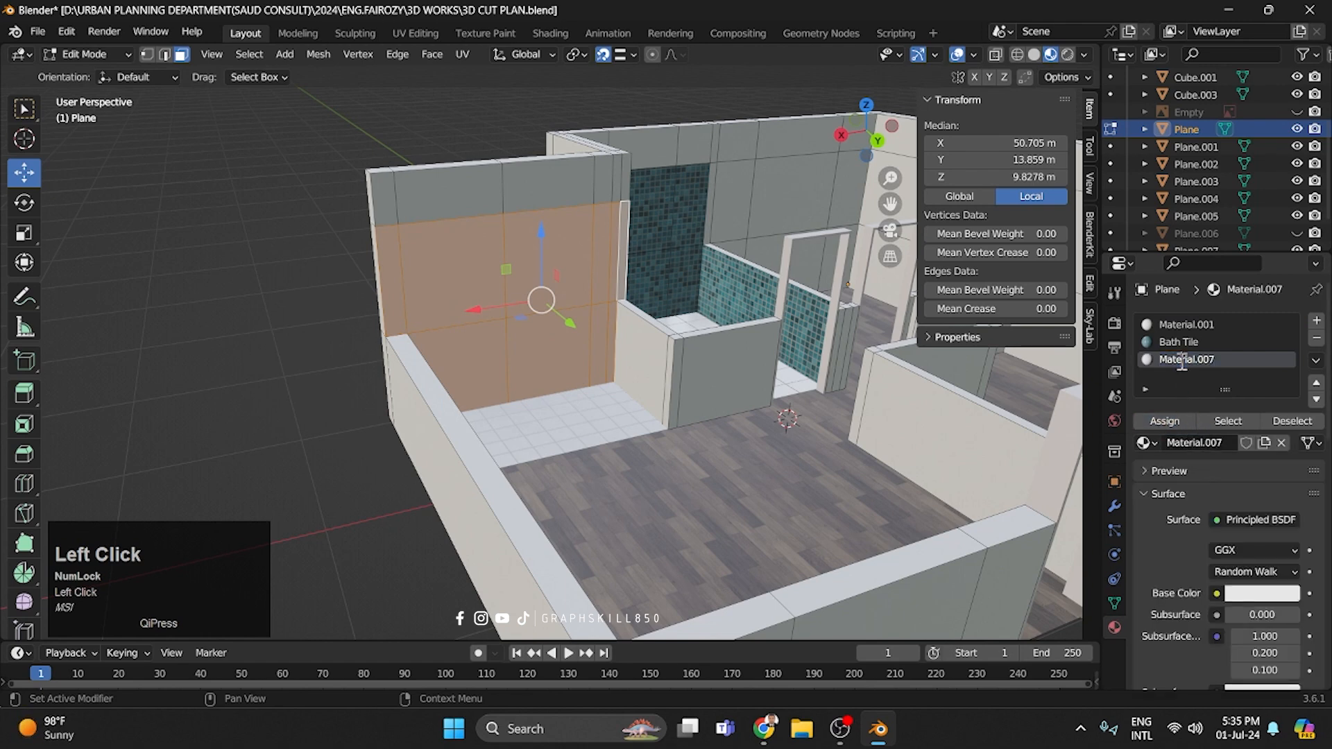
pyautogui.hotkey('ctrl', 'a')
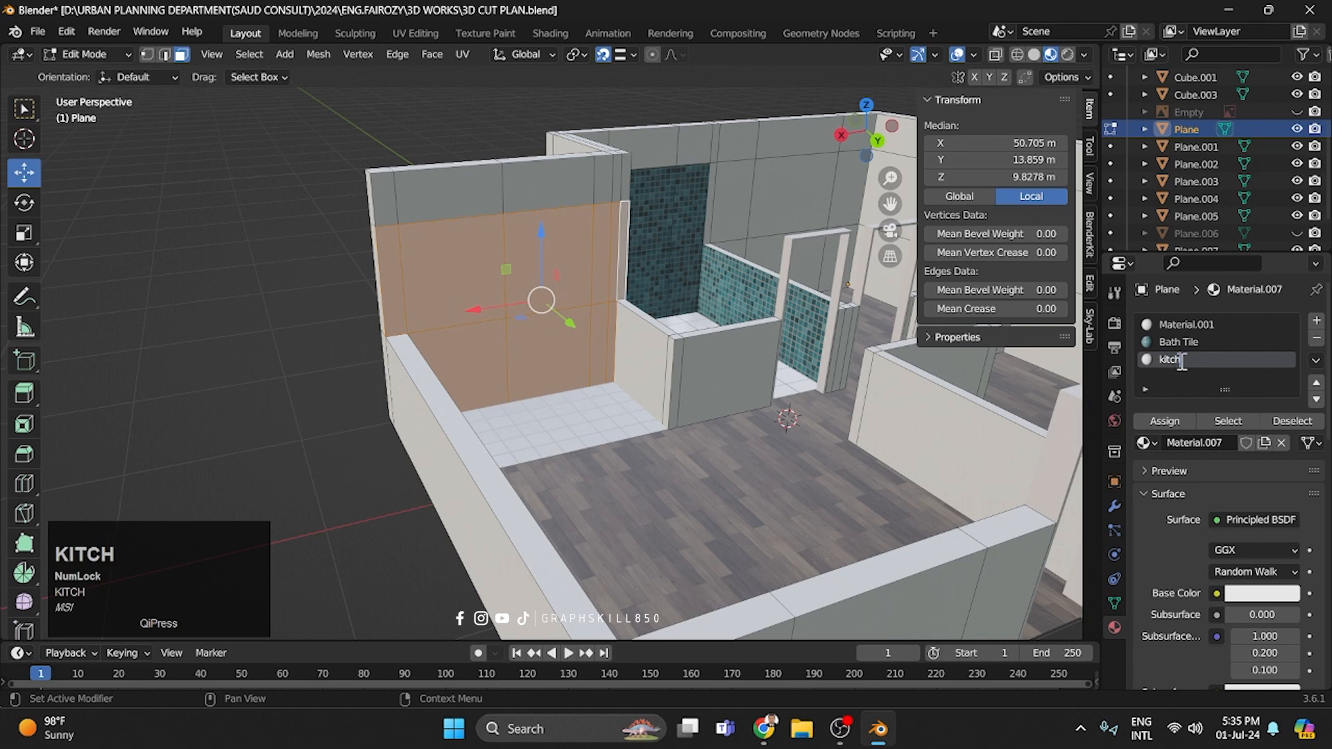
pyautogui.write('kitchen wall')
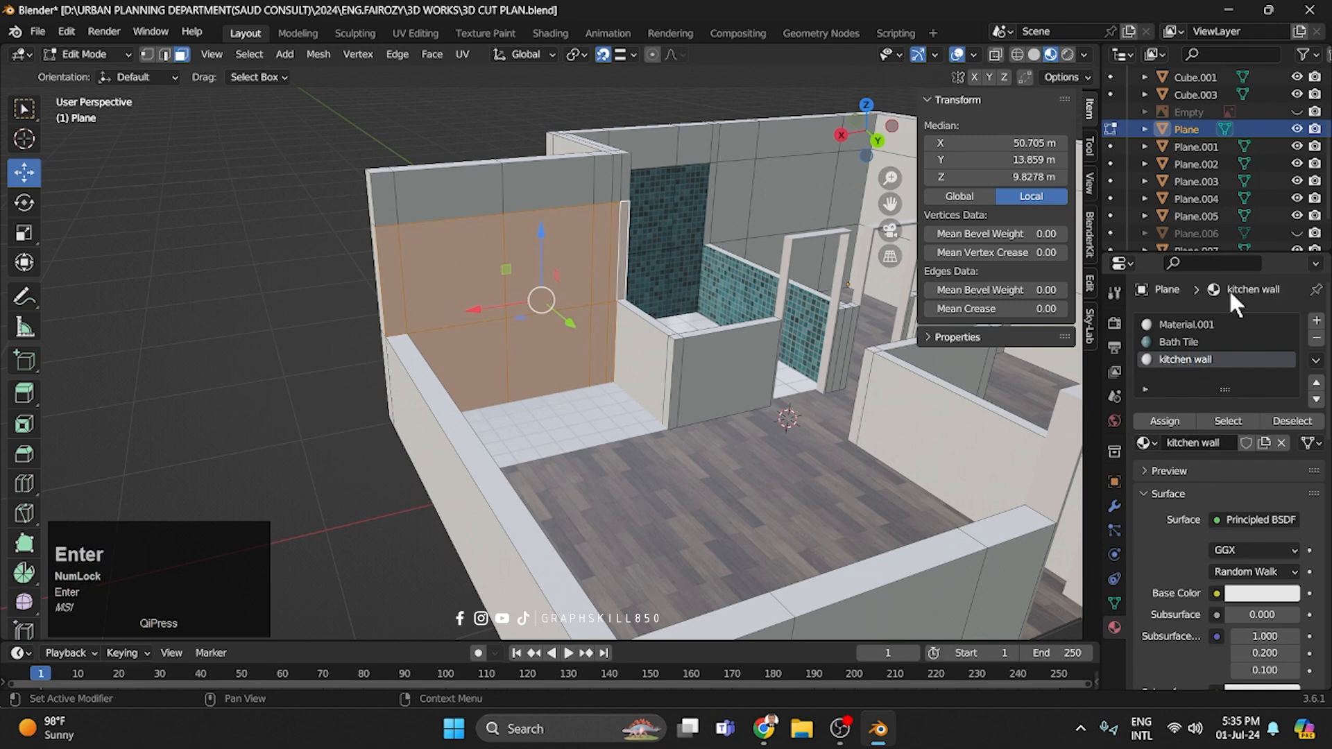
# In Object Mode, browse BlenderKit's TILES materials and apply Tiles terrazzo 4 to the kitchen wall slot.
pyautogui.click(478, 313)
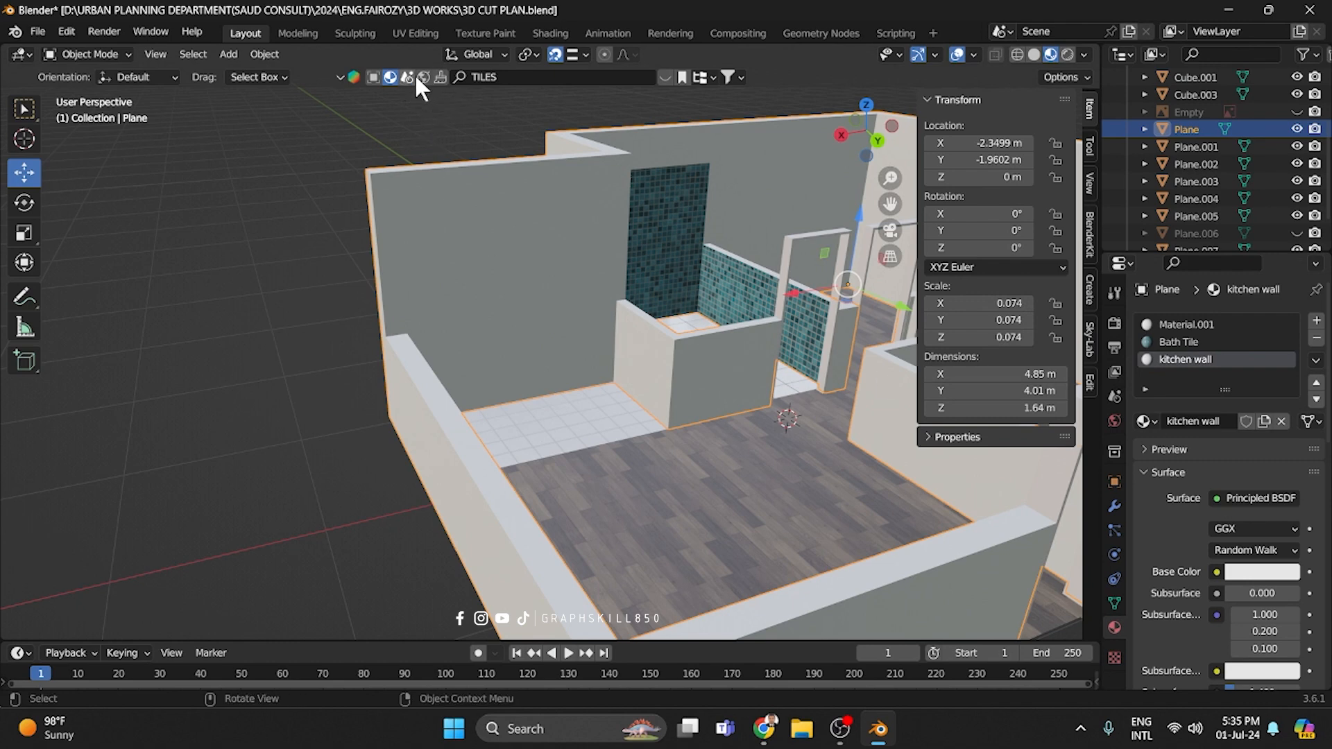
pyautogui.click(660, 78)
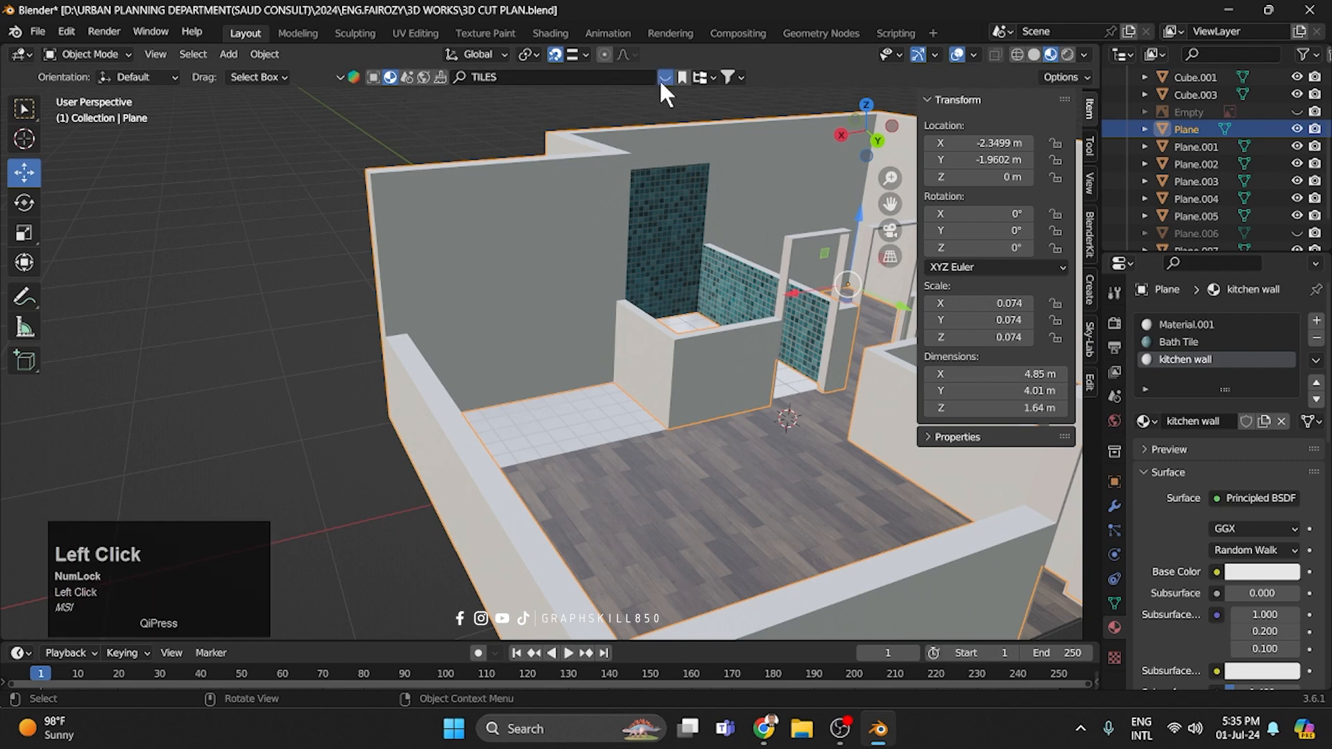
pyautogui.moveTo(536, 184)
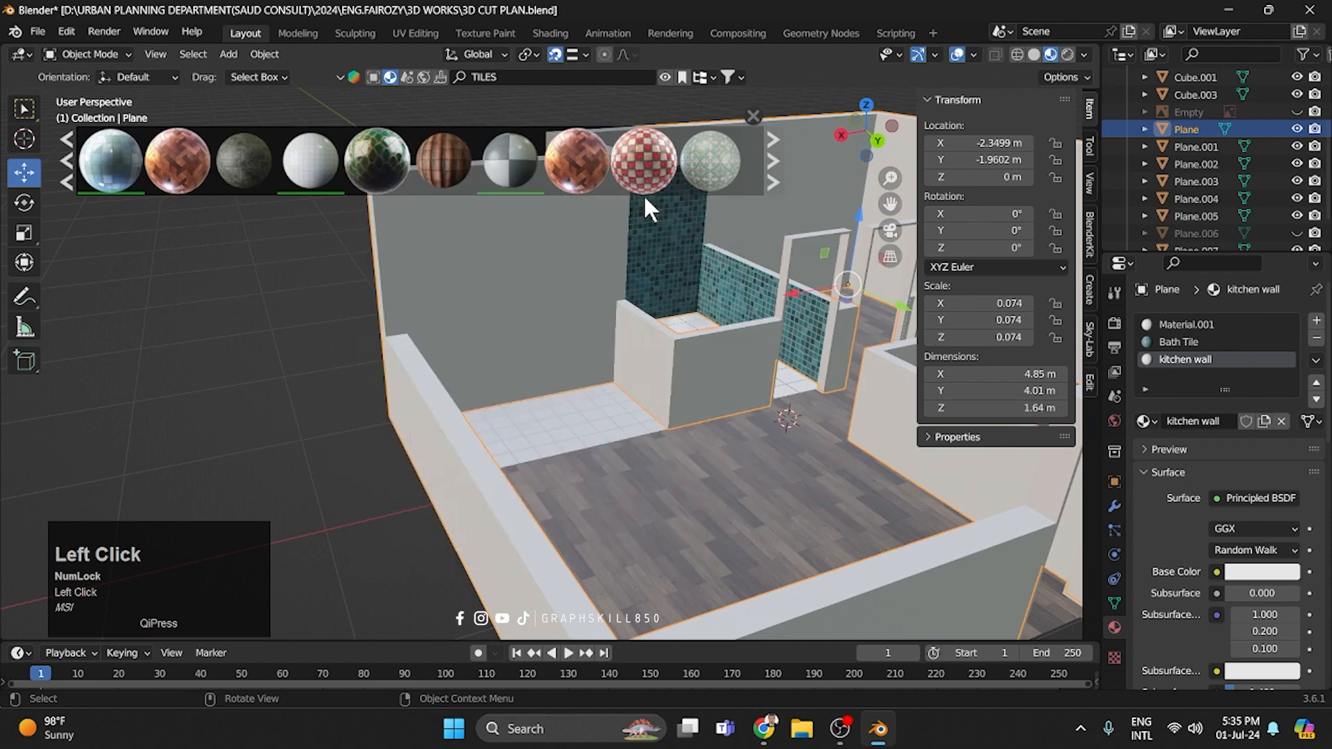
pyautogui.click(768, 170)
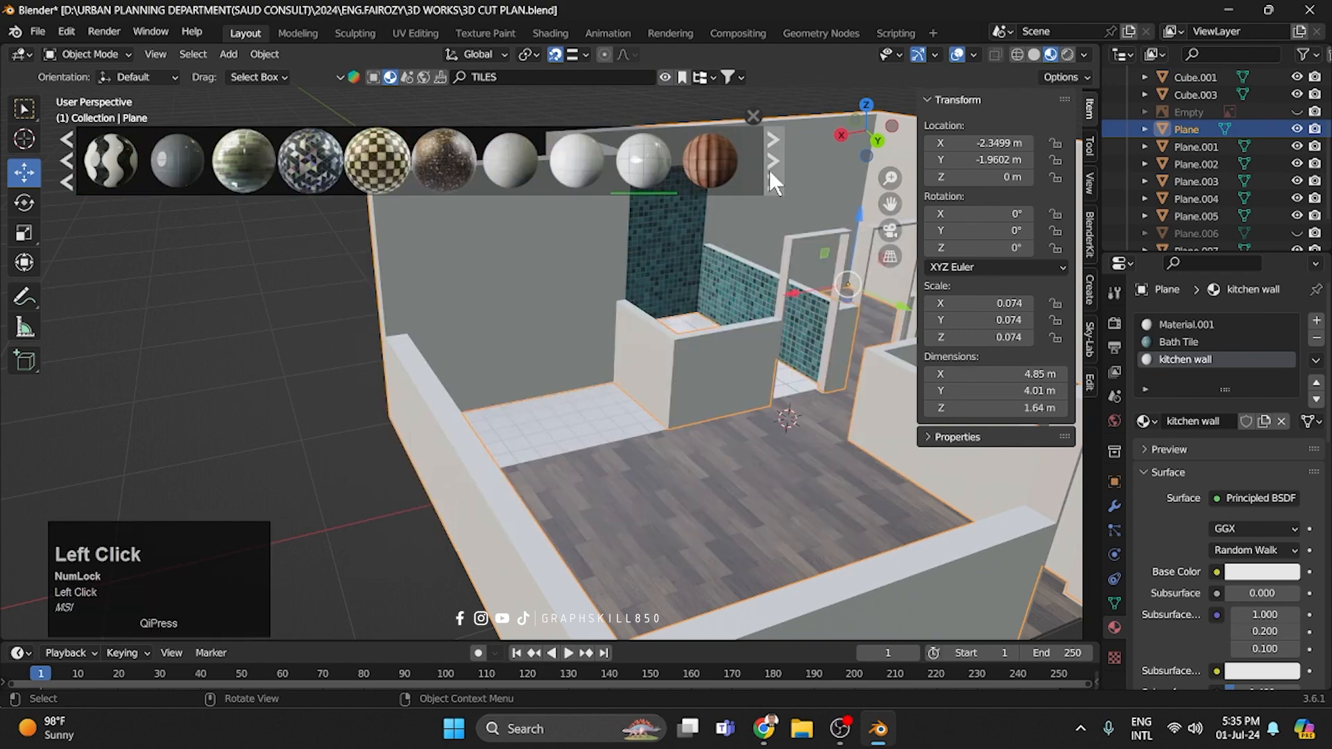
pyautogui.moveTo(135, 169)
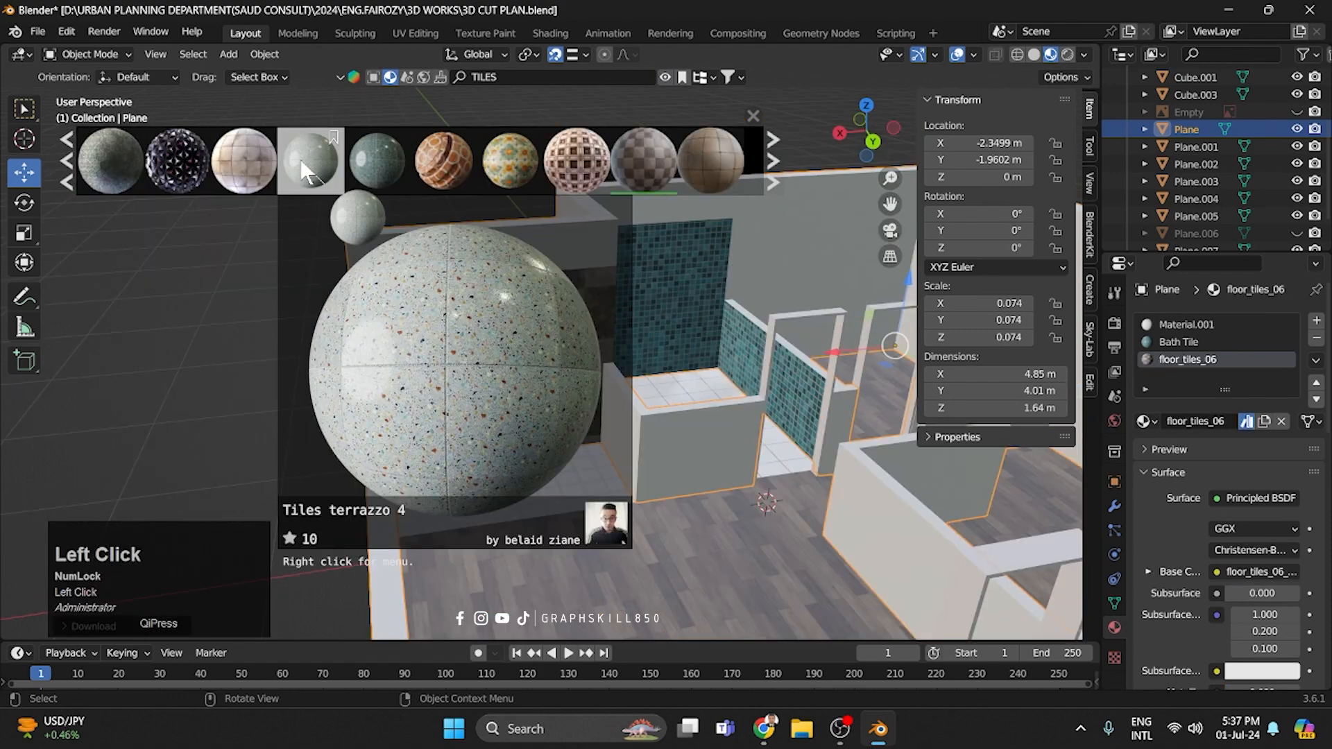
pyautogui.moveTo(301, 159); pyautogui.dragTo(571, 383)
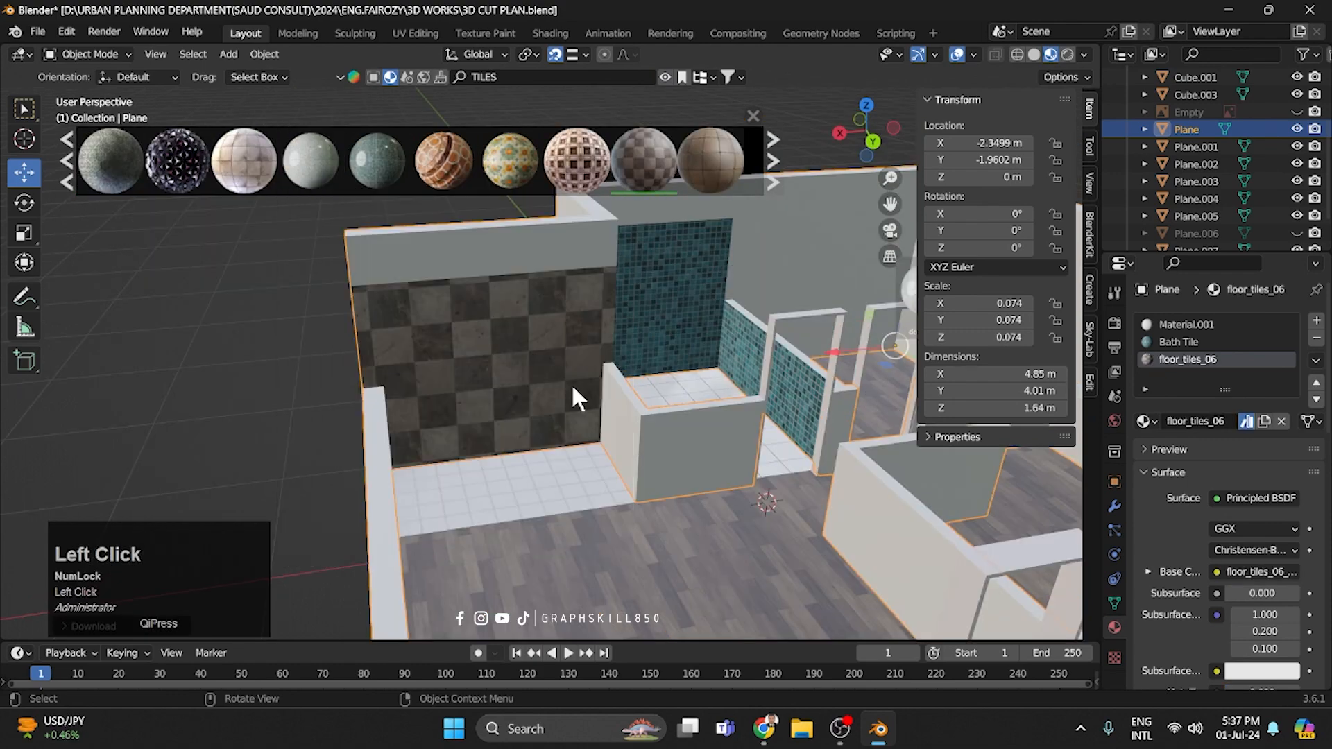
pyautogui.moveTo(552, 389); pyautogui.dragTo(455, 97, button='middle')
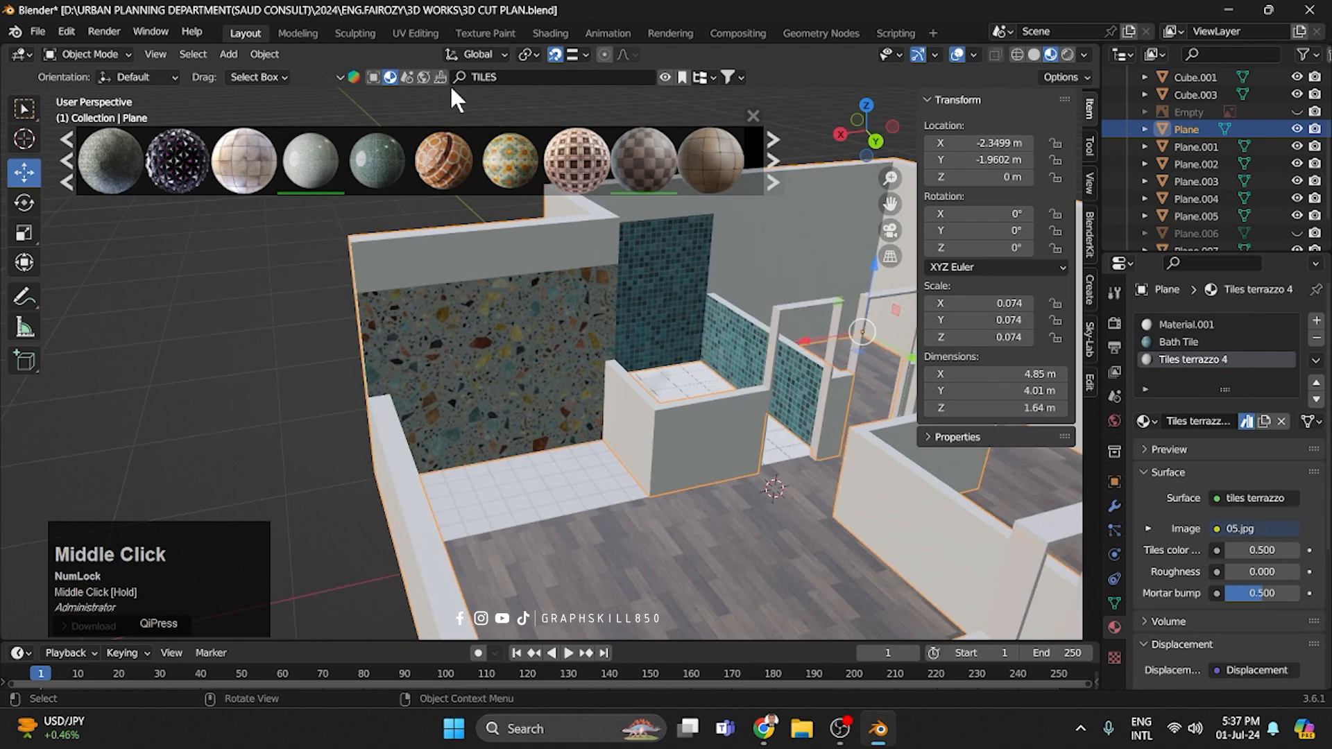
# In the UV Editing workspace, unwrap the selected kitchen wall faces with Cube Projection.
pyautogui.click(420, 31)
pyautogui.scroll(3, 671, 401)
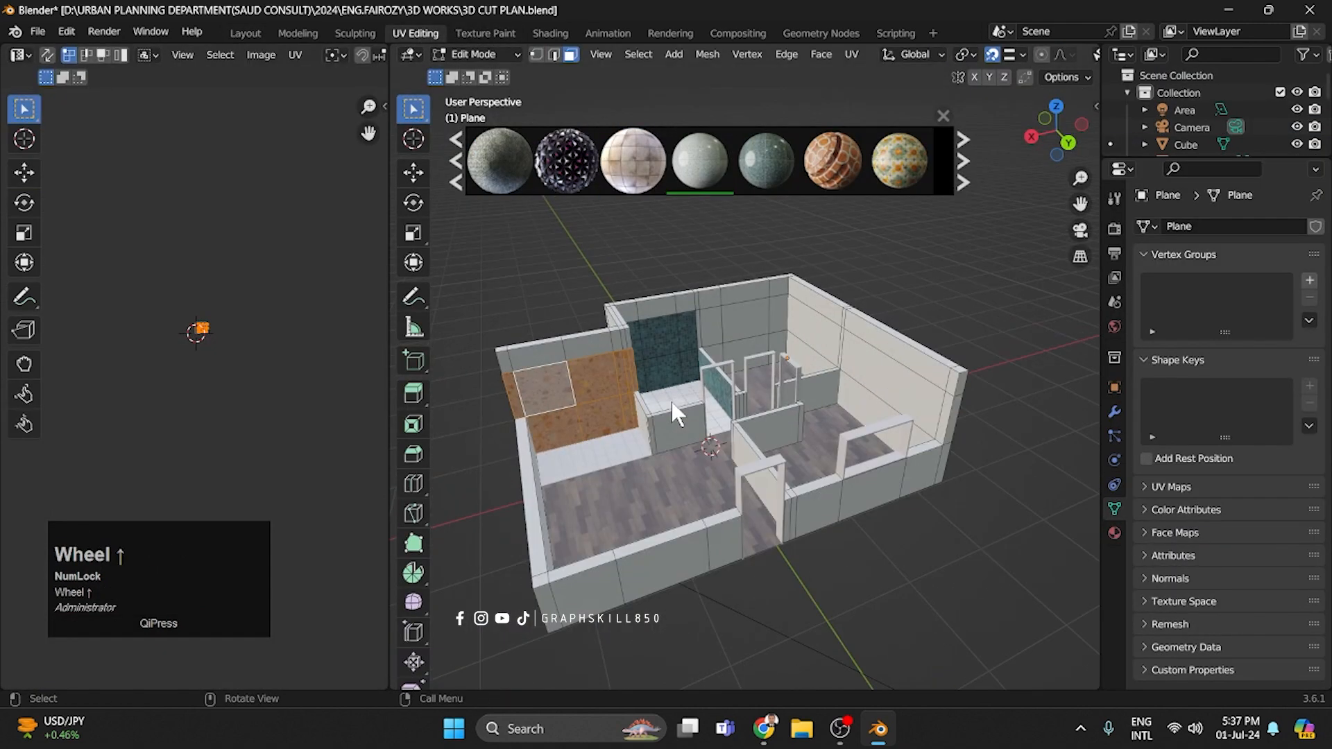
pyautogui.press('u')
pyautogui.click(552, 380)
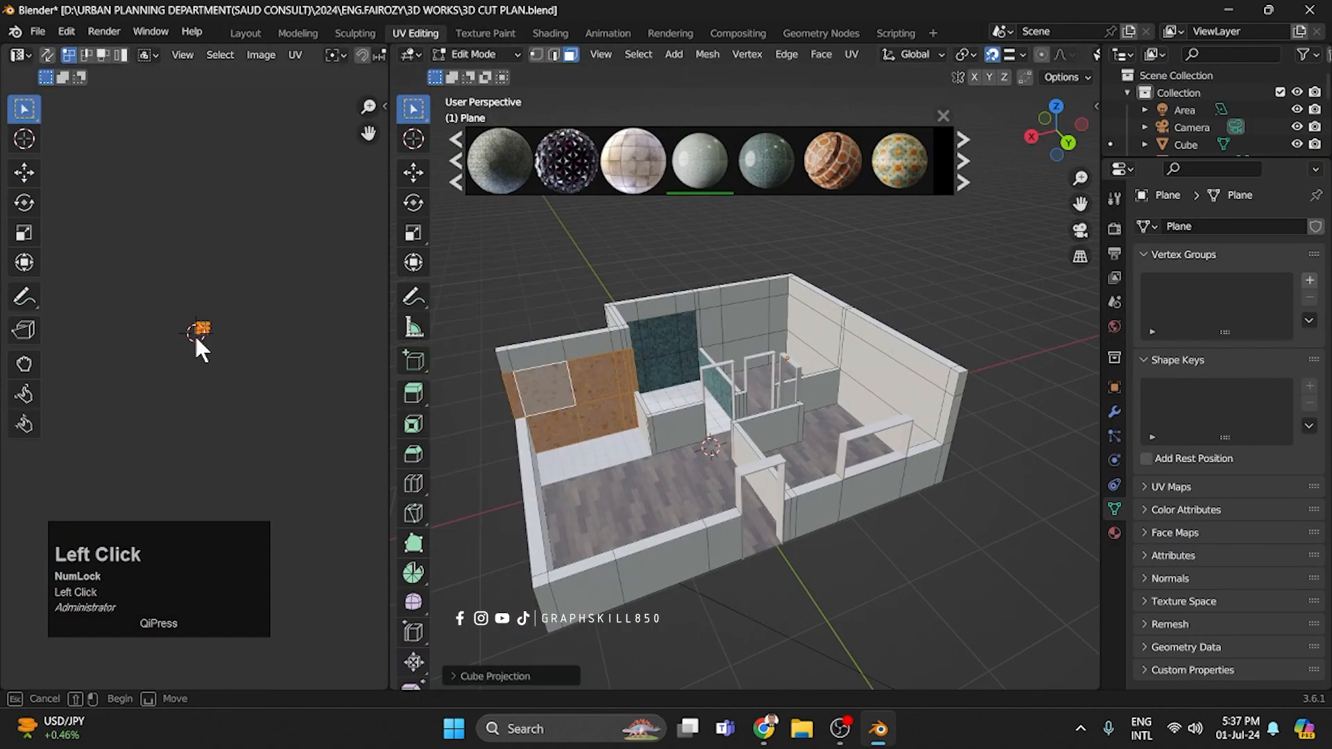
# Scale all the kitchen wall UVs up about 25 times, then return to Object Mode in the Layout workspace.
pyautogui.moveTo(139, 284); pyautogui.dragTo(278, 396)
pyautogui.press('s')
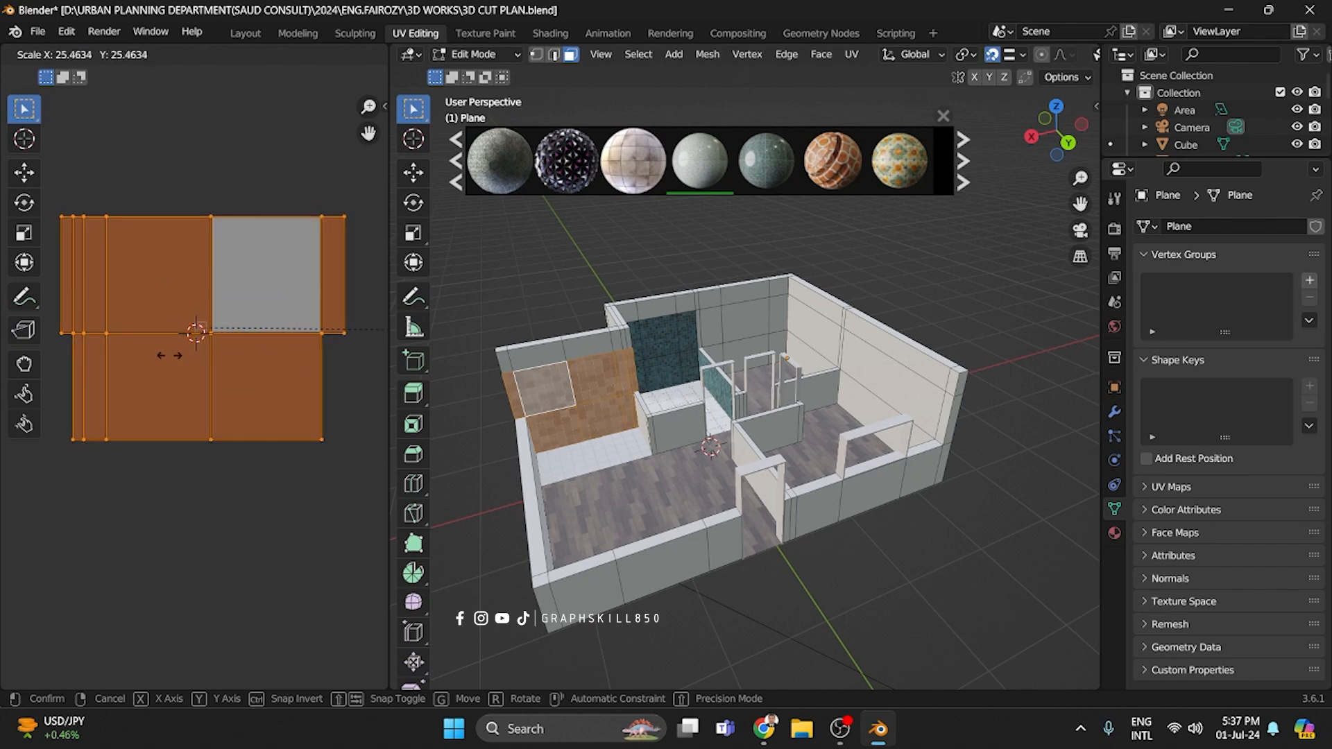
pyautogui.click(167, 359)
pyautogui.press('Tab')
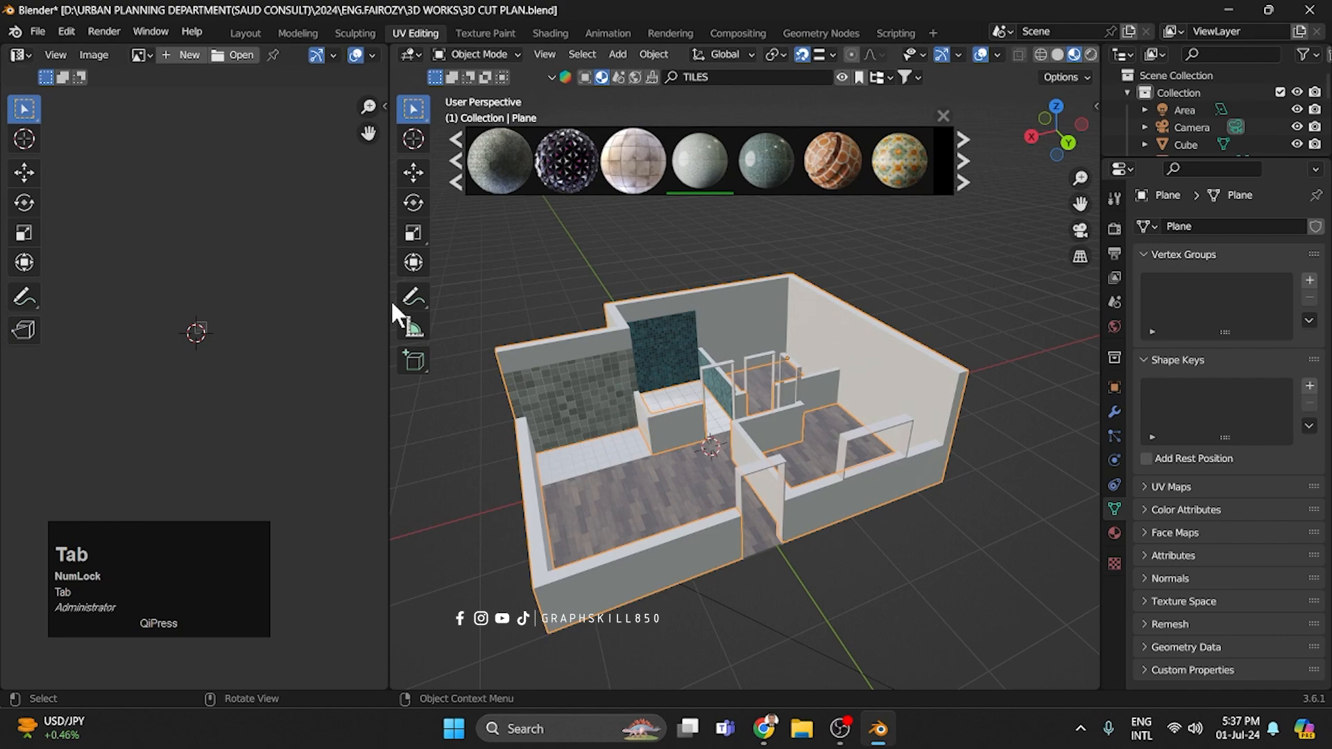
pyautogui.click(244, 33)
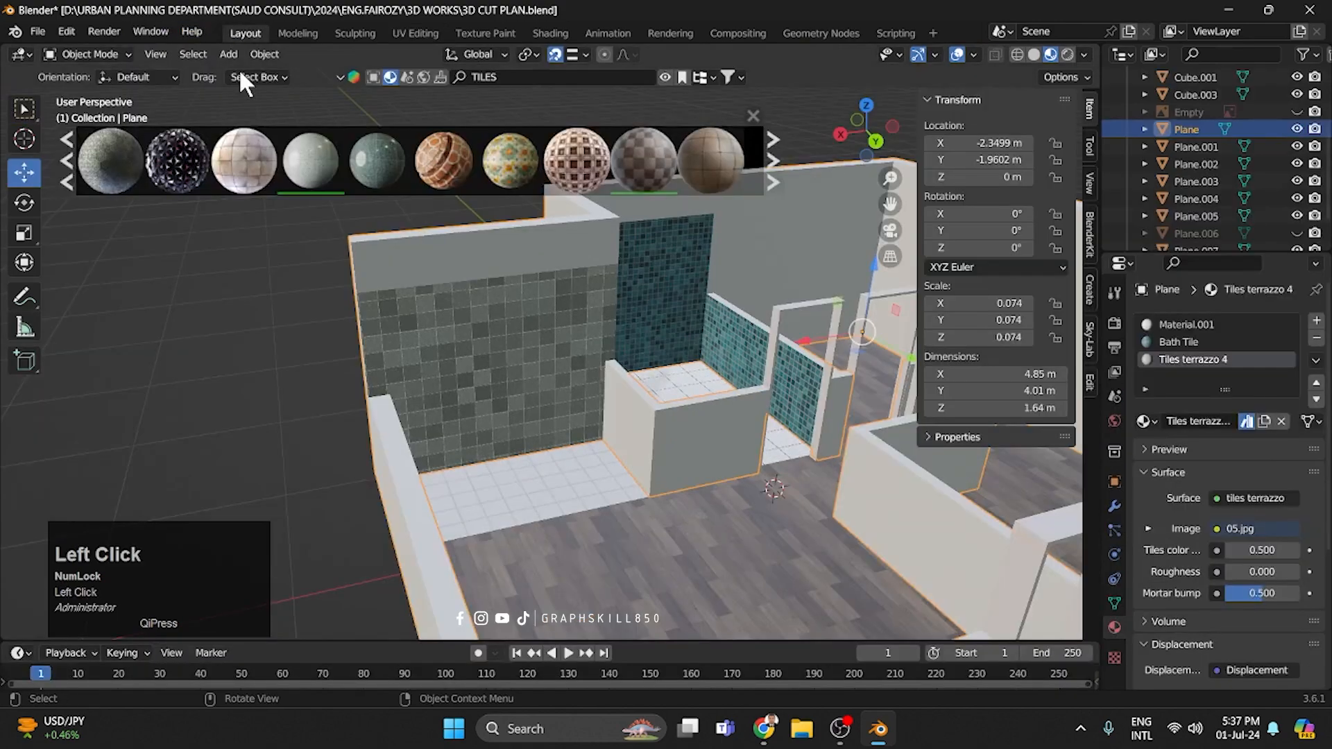
# Render the image to check the tiled kitchen wall.
pyautogui.click(103, 31)
pyautogui.click(141, 52)
pyautogui.scroll(-2, 494, 276)
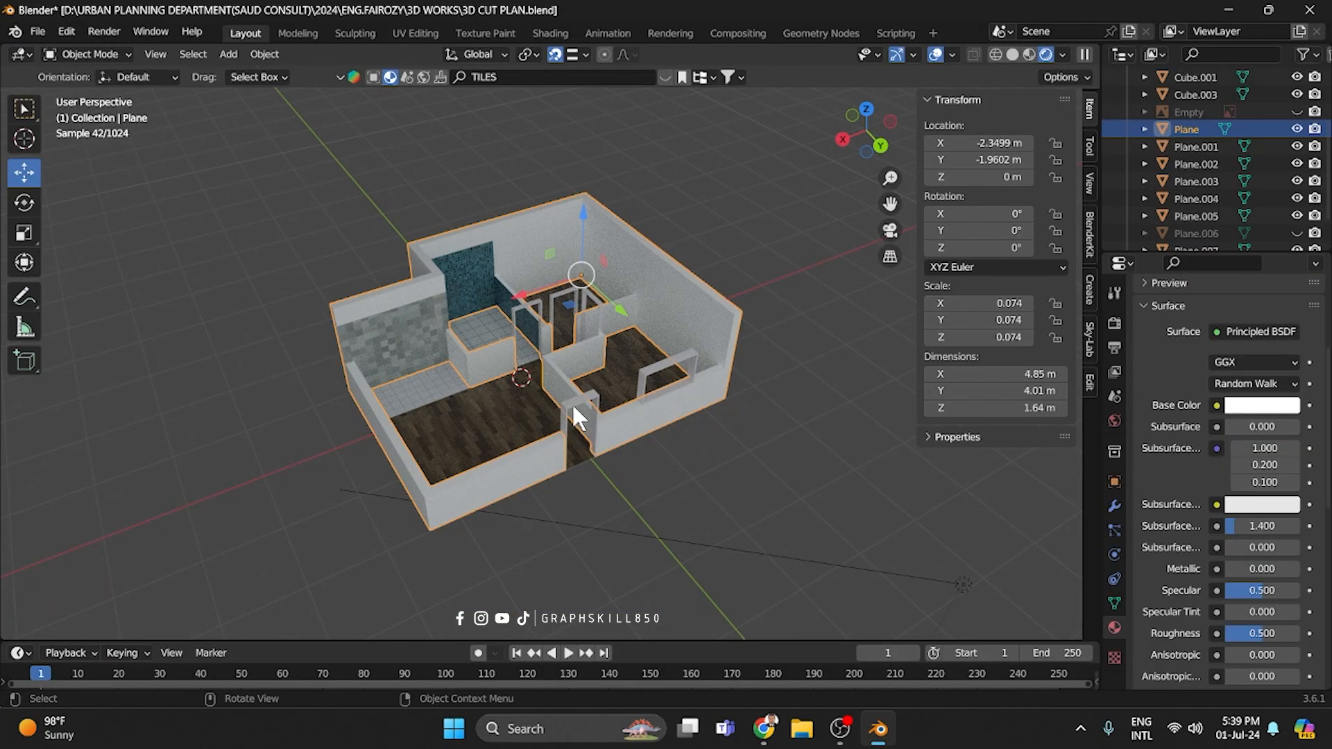
# Open the walls object in Edit Mode and select the top faces along the low outer walls around the kitchen and living area.
pyautogui.click(453, 492)
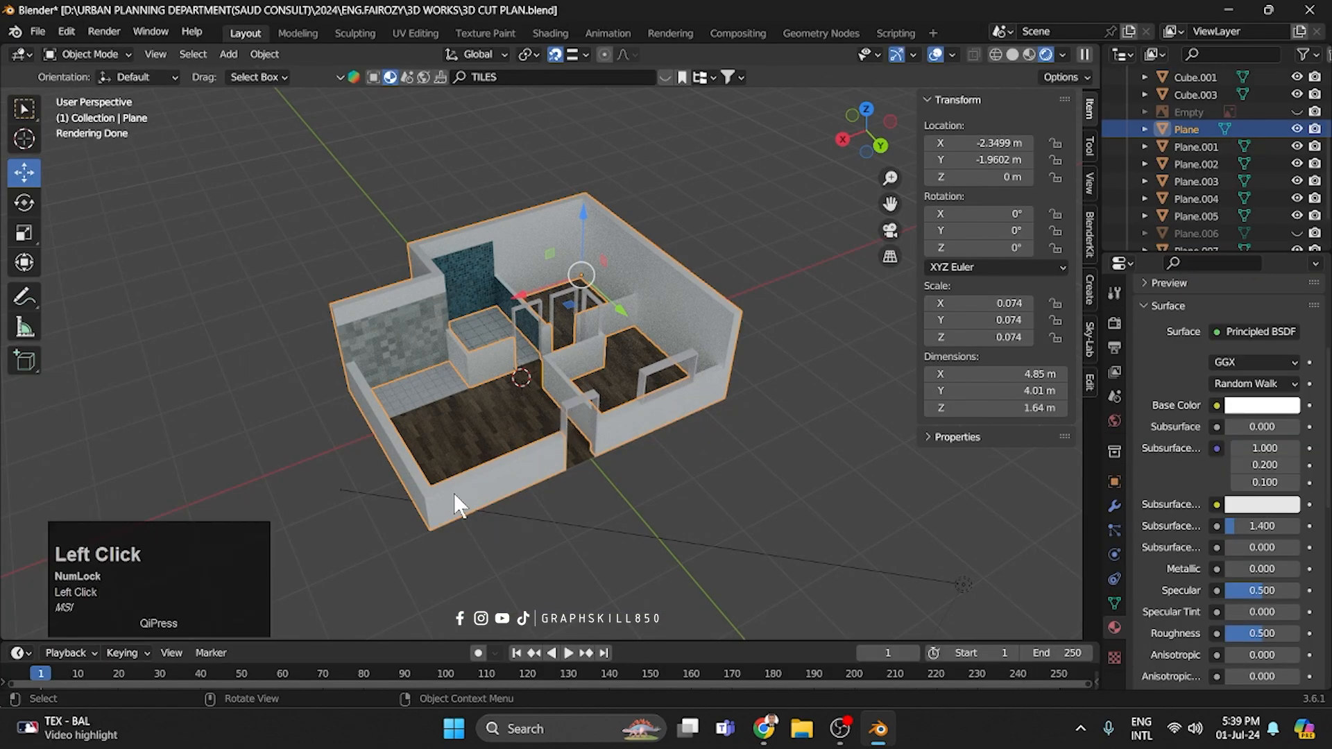
pyautogui.press('Tab')
pyautogui.click(437, 490)
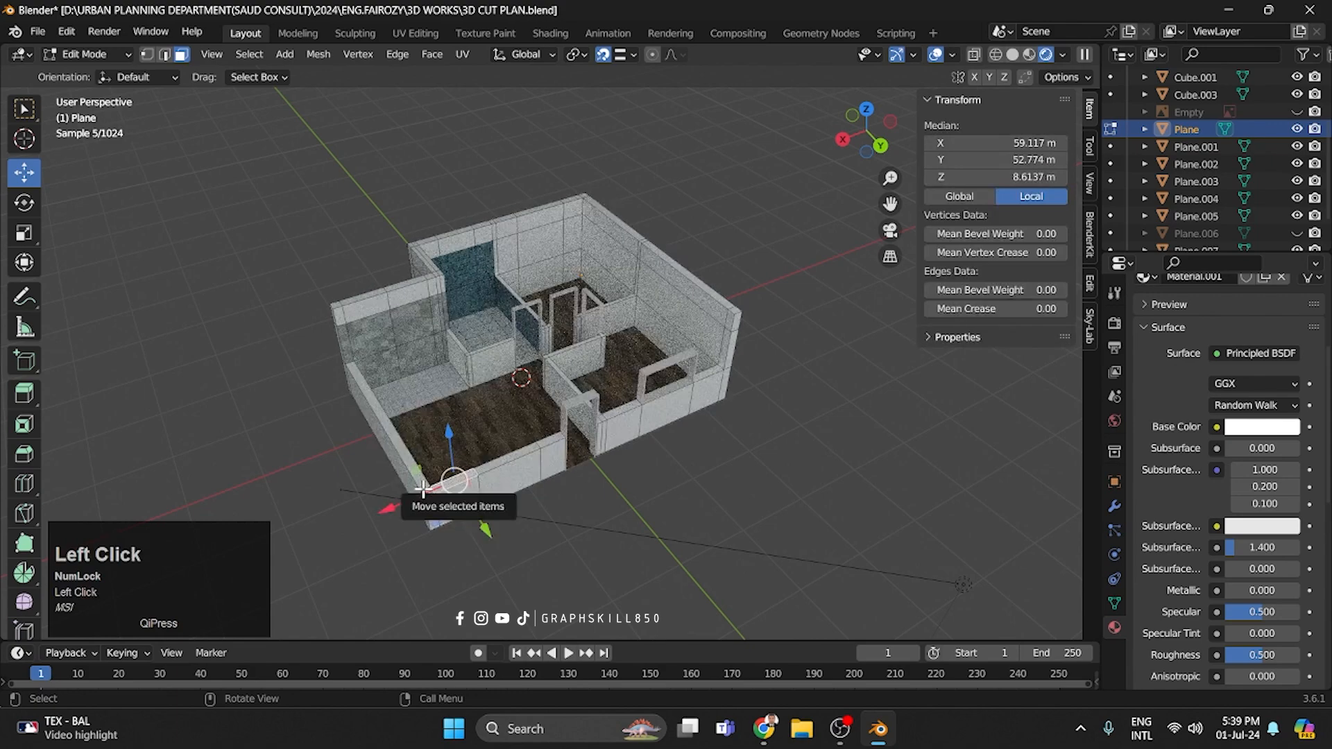
pyautogui.keyDown('ctrl'); pyautogui.click(351, 365); pyautogui.keyUp('ctrl')
pyautogui.keyDown('ctrl'); pyautogui.click(548, 442); pyautogui.keyUp('ctrl')
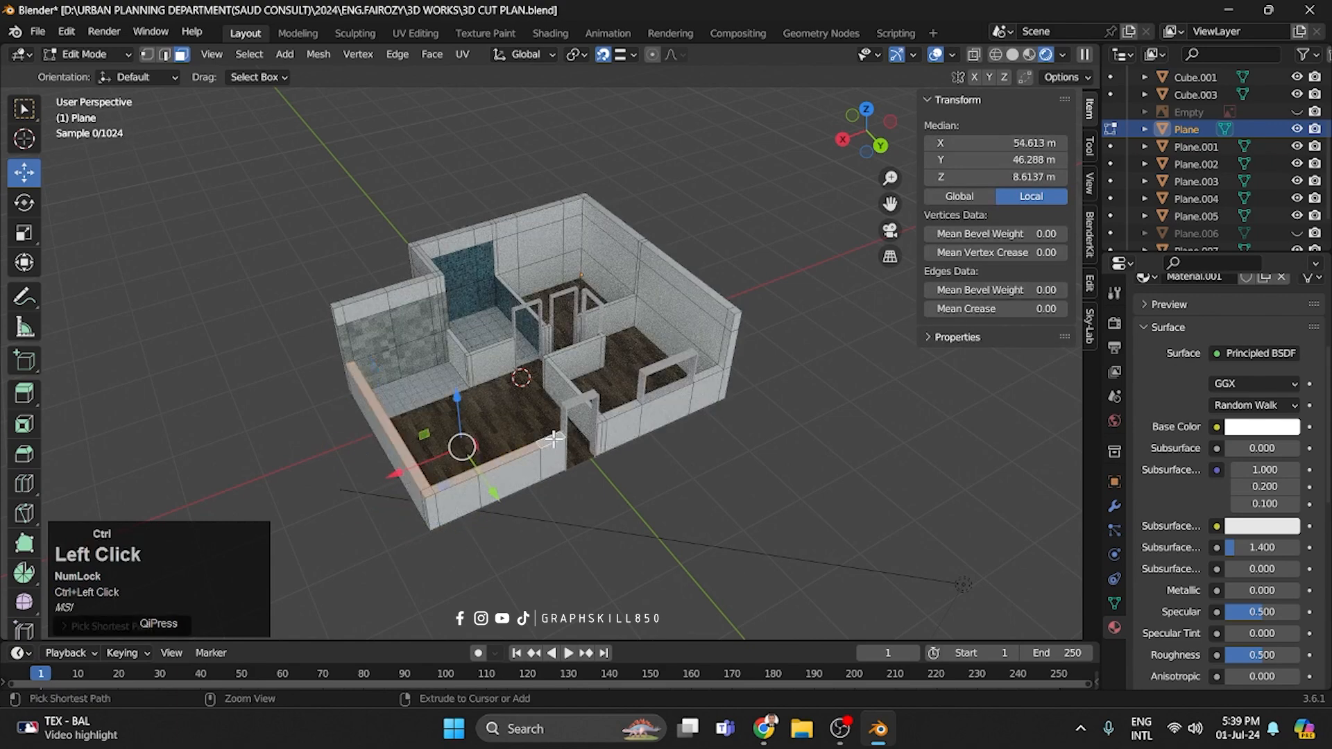
# From the top view, box-select the top faces of all the walls across the whole plan.
pyautogui.moveTo(607, 418); pyautogui.dragTo(595, 484, button='middle')
pyautogui.press('KP_8')
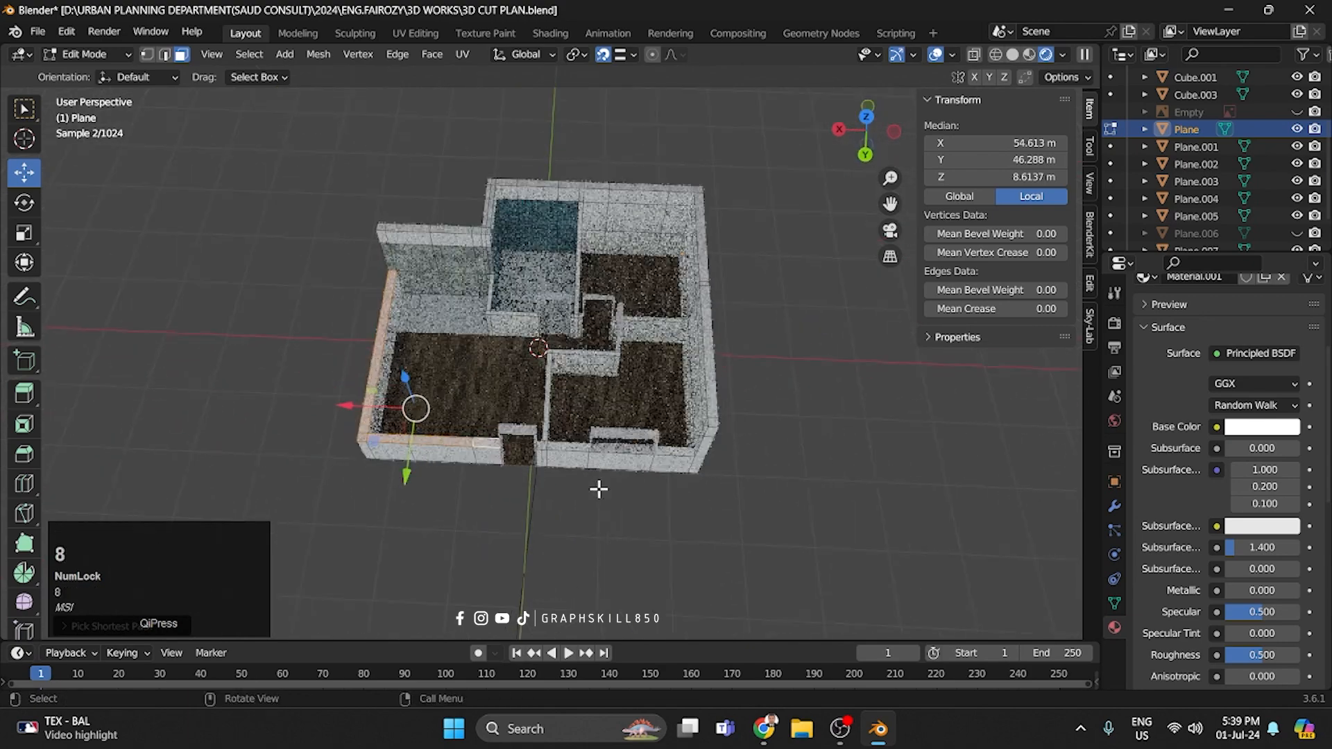
pyautogui.press('KP_7')
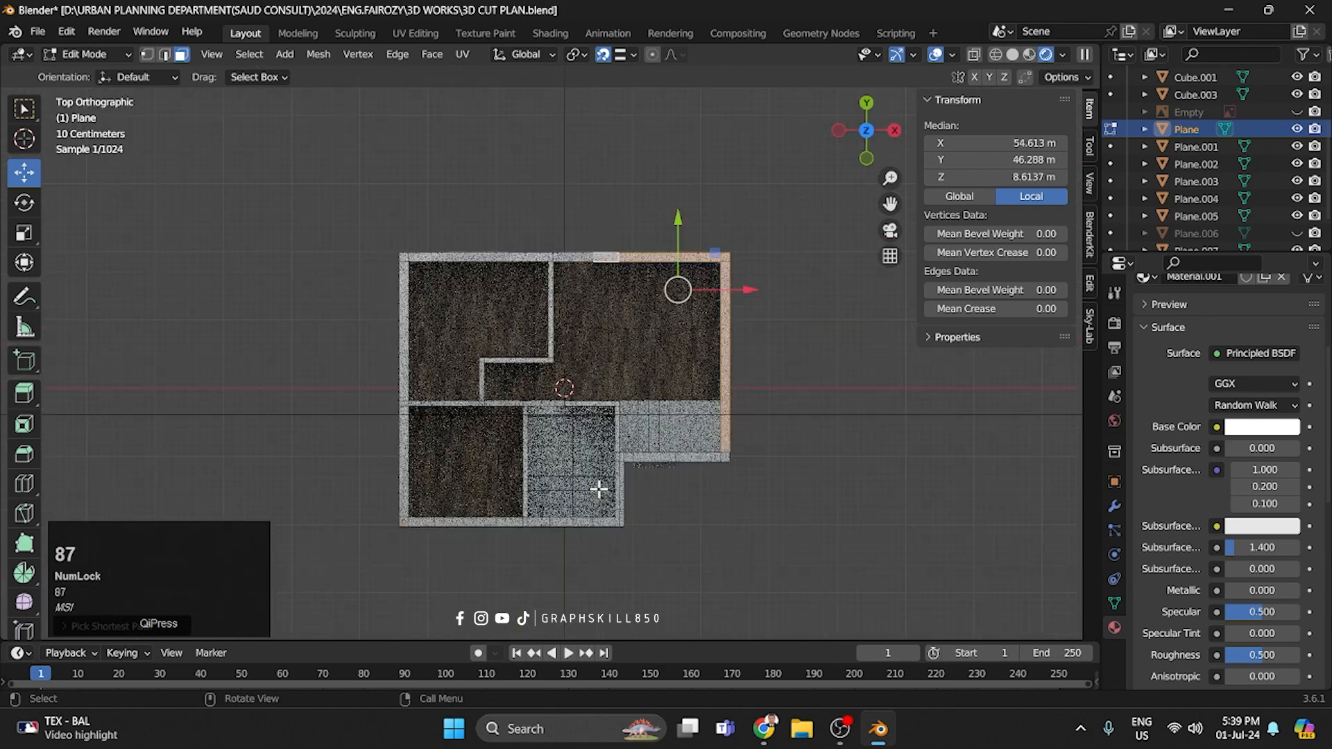
pyautogui.moveTo(365, 186); pyautogui.dragTo(841, 618)
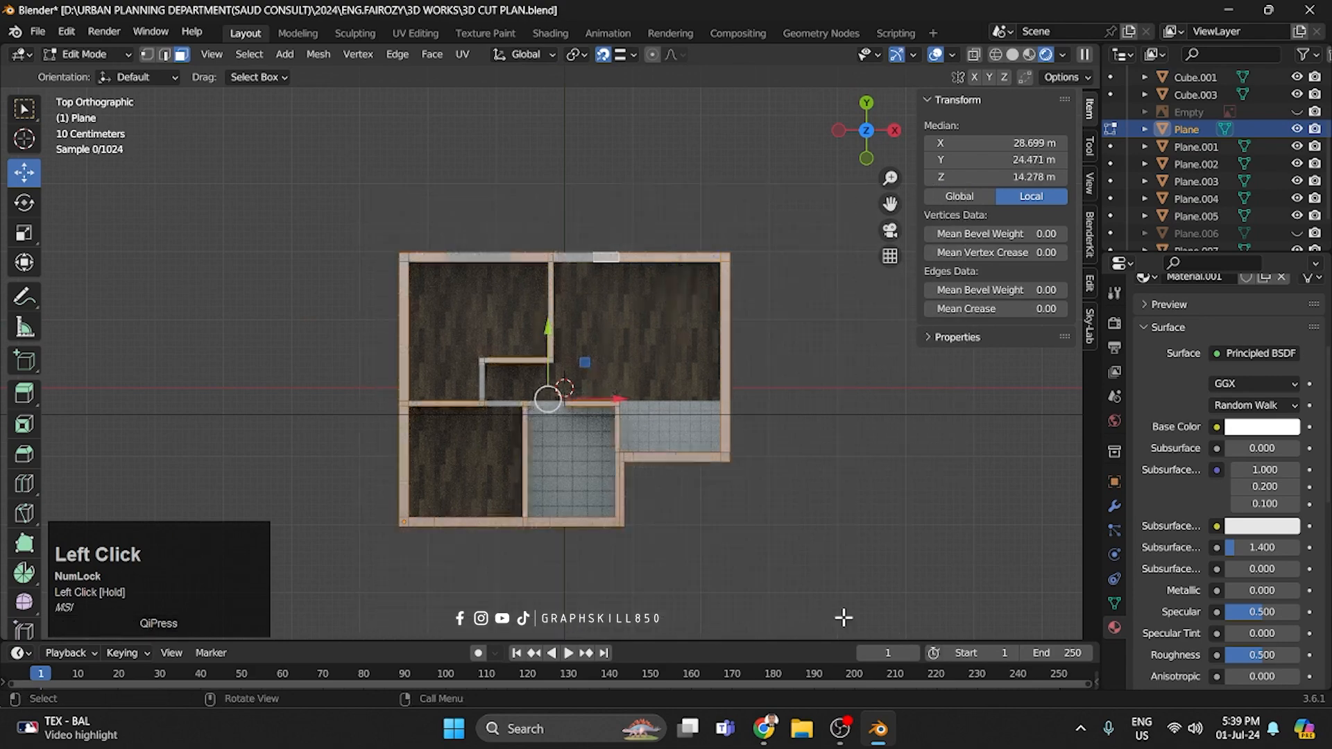
# Add a fourth material slot to the walls object, assign it to the selected wall tops and create a new material in it.
pyautogui.scroll(-1, 743, 559)
pyautogui.moveTo(743, 559); pyautogui.dragTo(406, 447, button='middle')
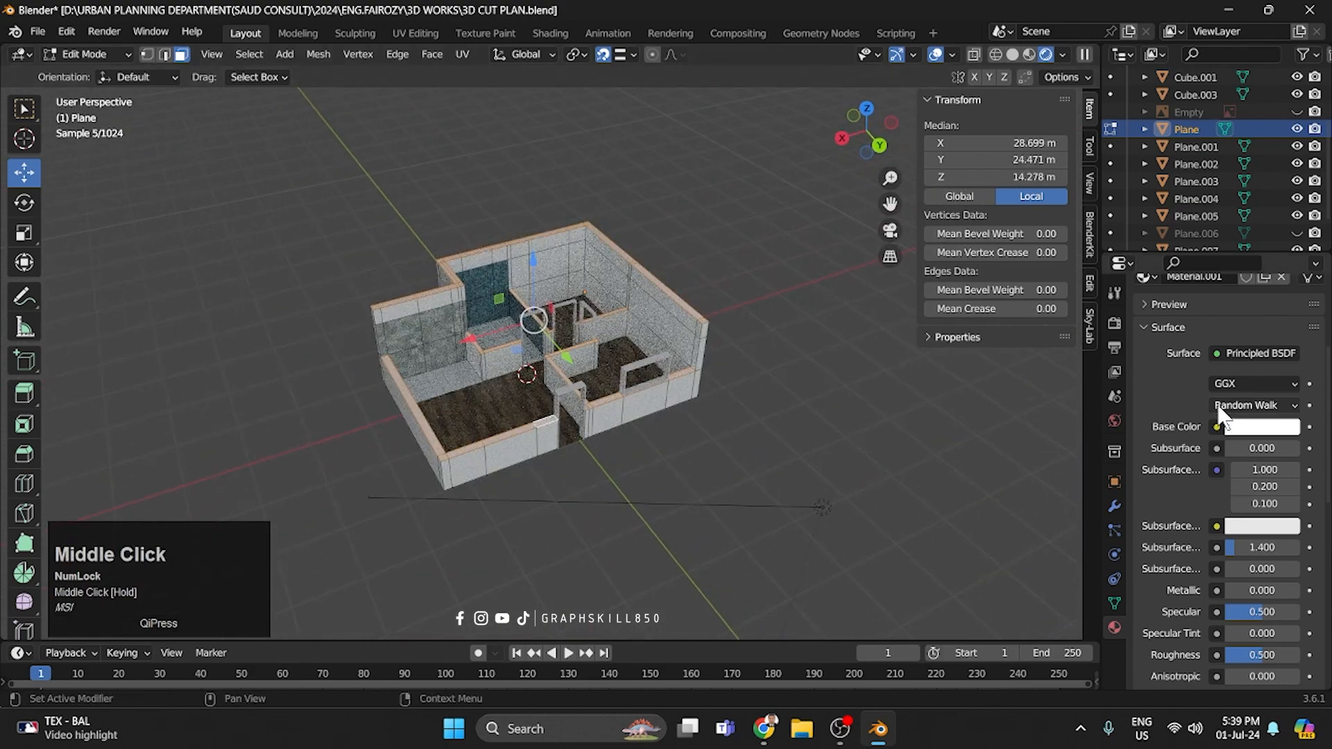
pyautogui.scroll(6, 1266, 357)
pyautogui.click(1313, 322)
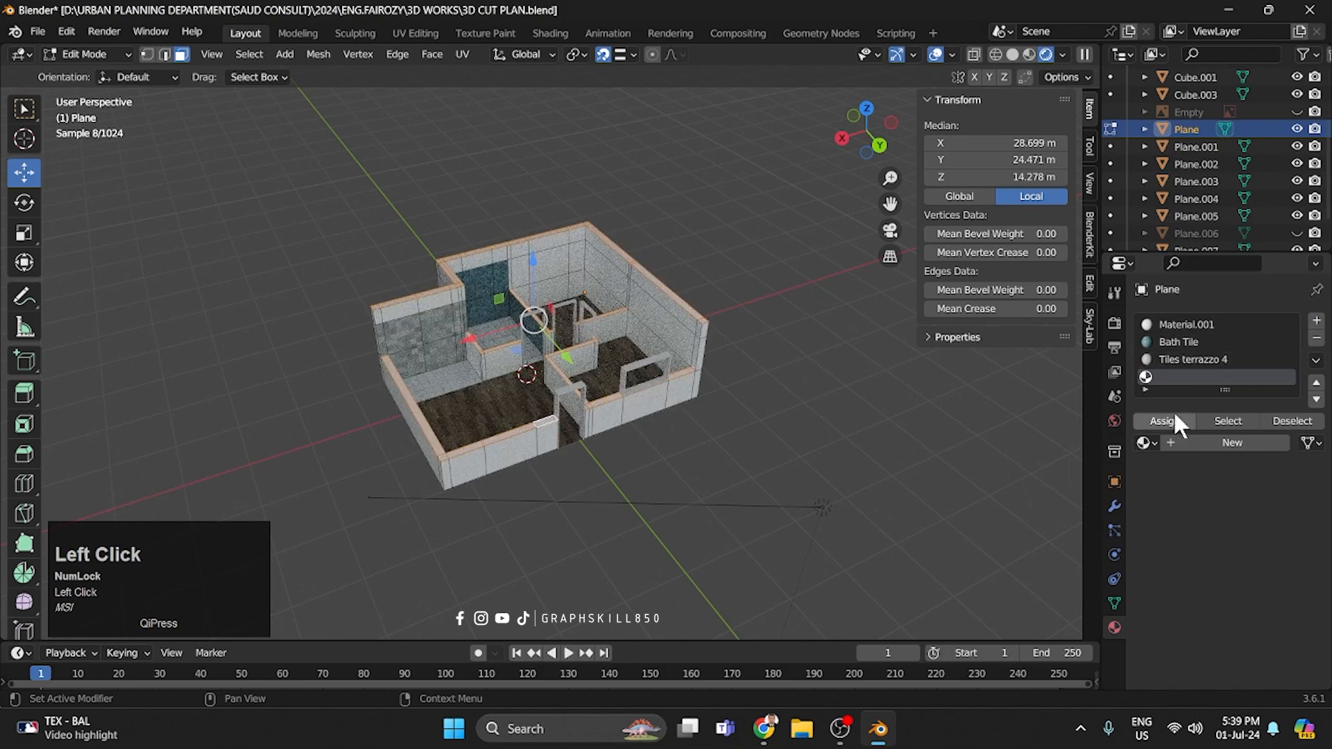
pyautogui.click(1204, 441)
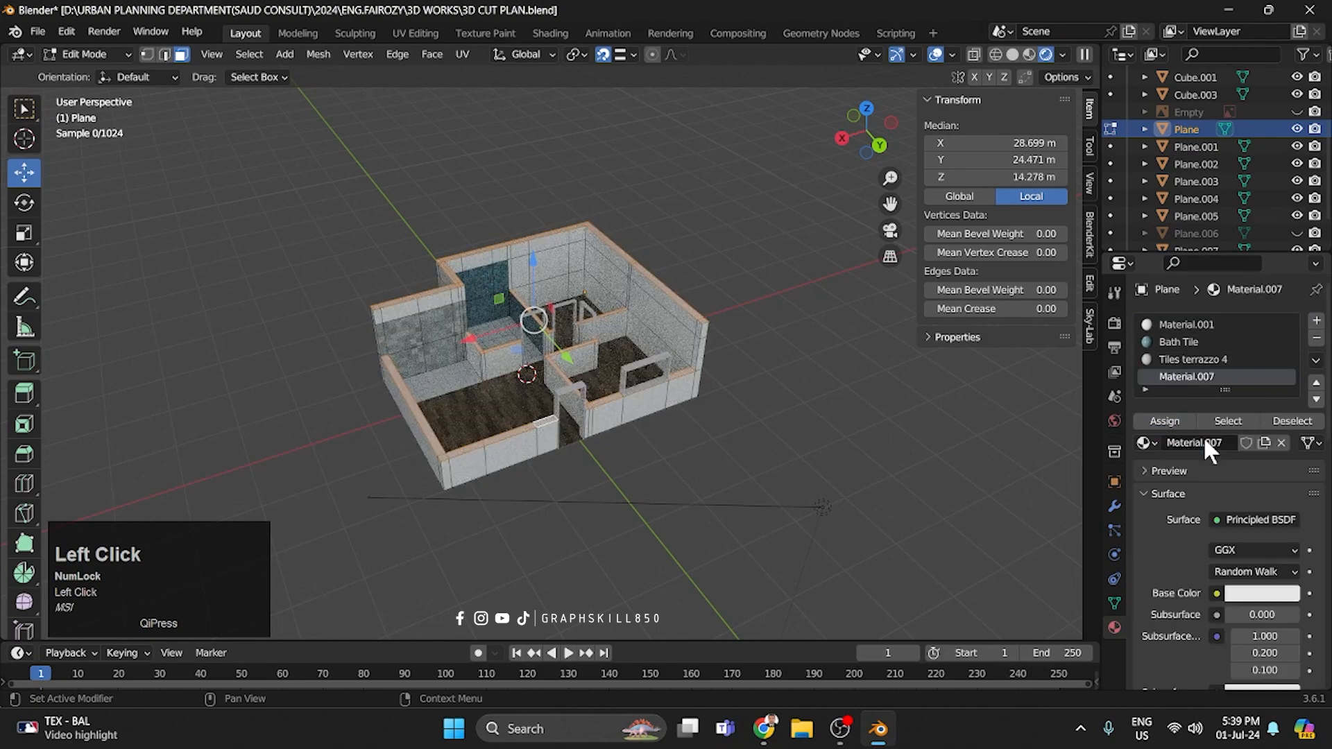
# Set the base color of the wall-top material to black and return to Object Mode.
pyautogui.click(1245, 596)
pyautogui.moveTo(1286, 419); pyautogui.dragTo(1286, 469)
pyautogui.press('Tab')
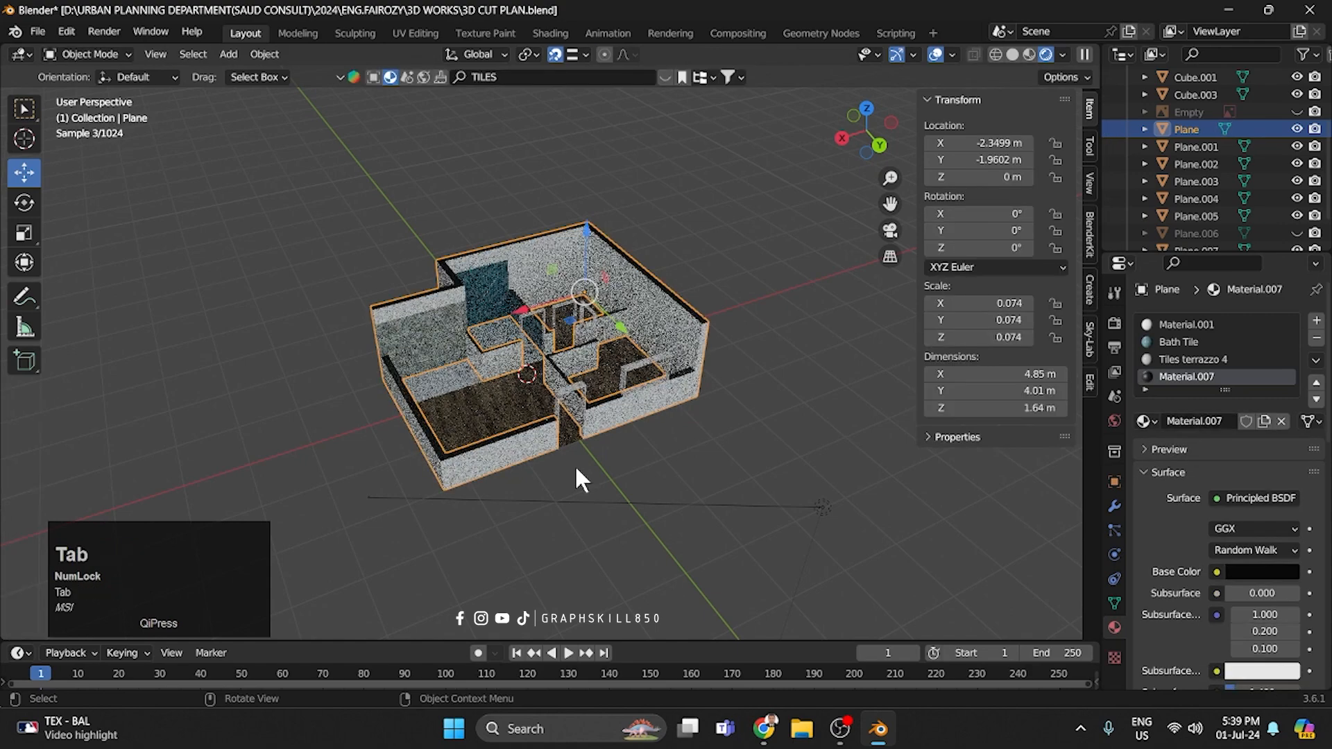
# Save the file and render the image to check the black wall tops.
pyautogui.moveTo(574, 464); pyautogui.dragTo(642, 505, button='middle')
pyautogui.scroll(3, 635, 493)
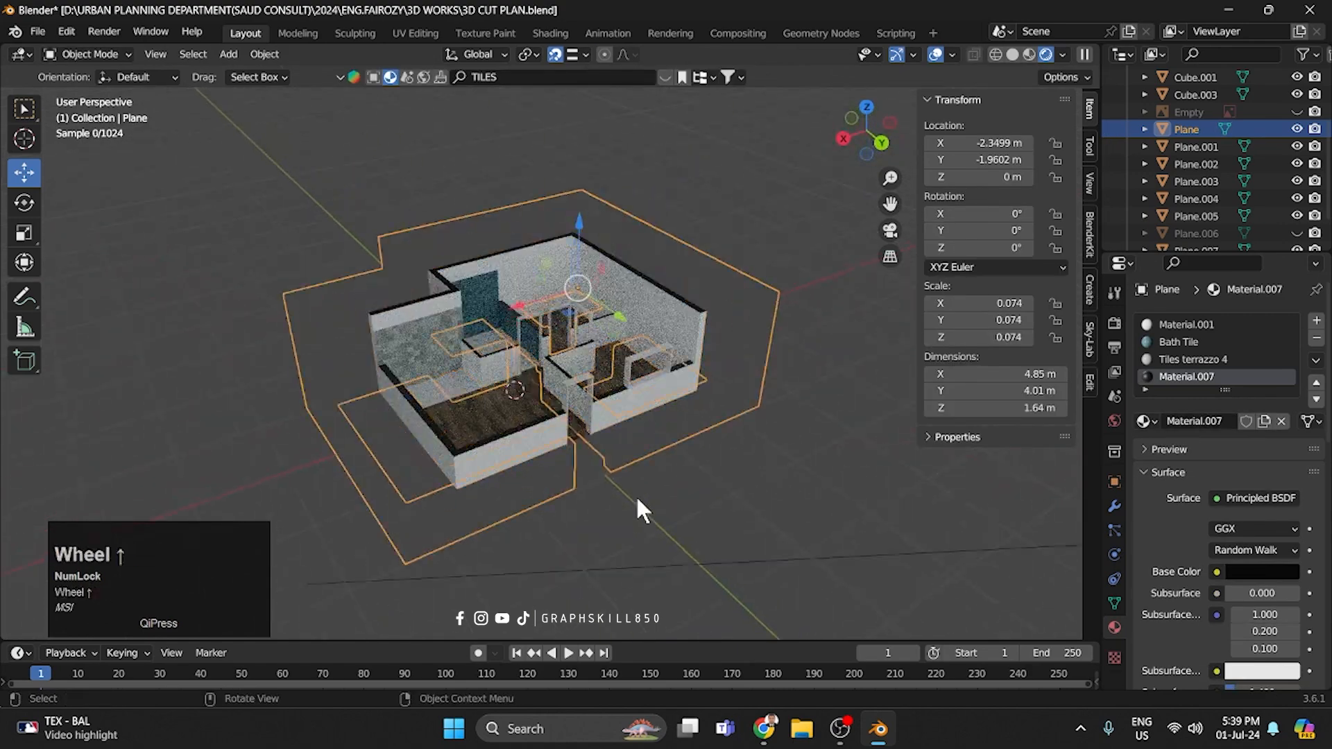
pyautogui.scroll(-1, 688, 459)
pyautogui.moveTo(689, 464)
pyautogui.mouseDown(button='middle')
pyautogui.moveTo(698, 470)
pyautogui.moveTo(670, 501)
pyautogui.moveTo(705, 493)
pyautogui.moveTo(693, 488)
pyautogui.mouseUp(button='middle')
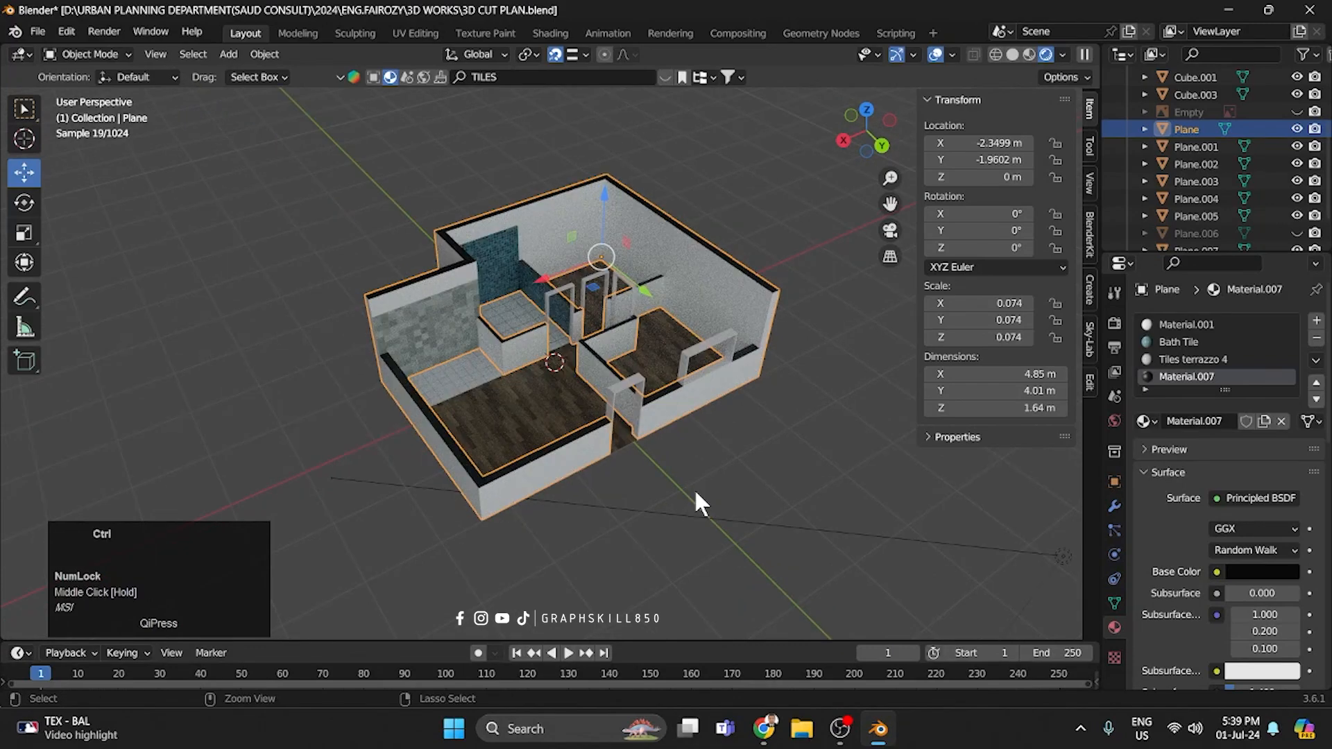
pyautogui.hotkey('ctrl', 's')
pyautogui.click(96, 31)
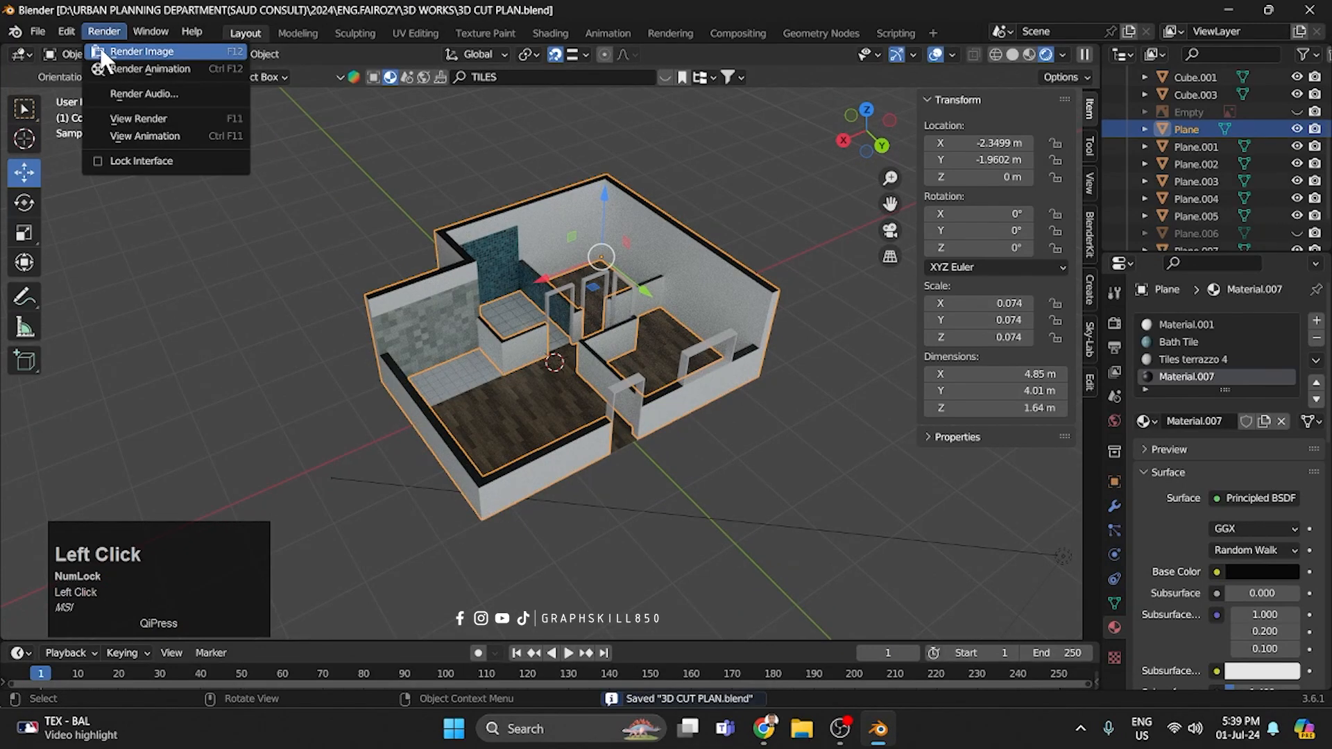
pyautogui.click(156, 53)
pyautogui.scroll(-2, 639, 365)
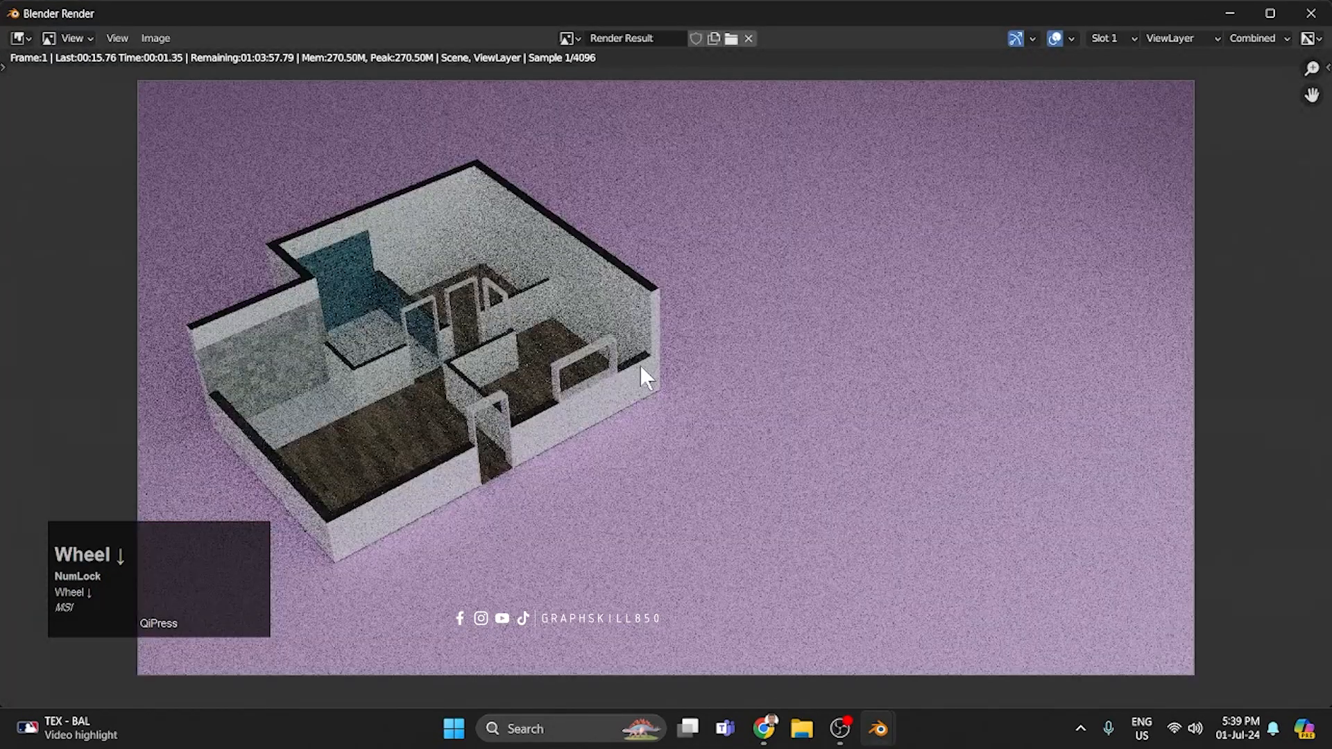